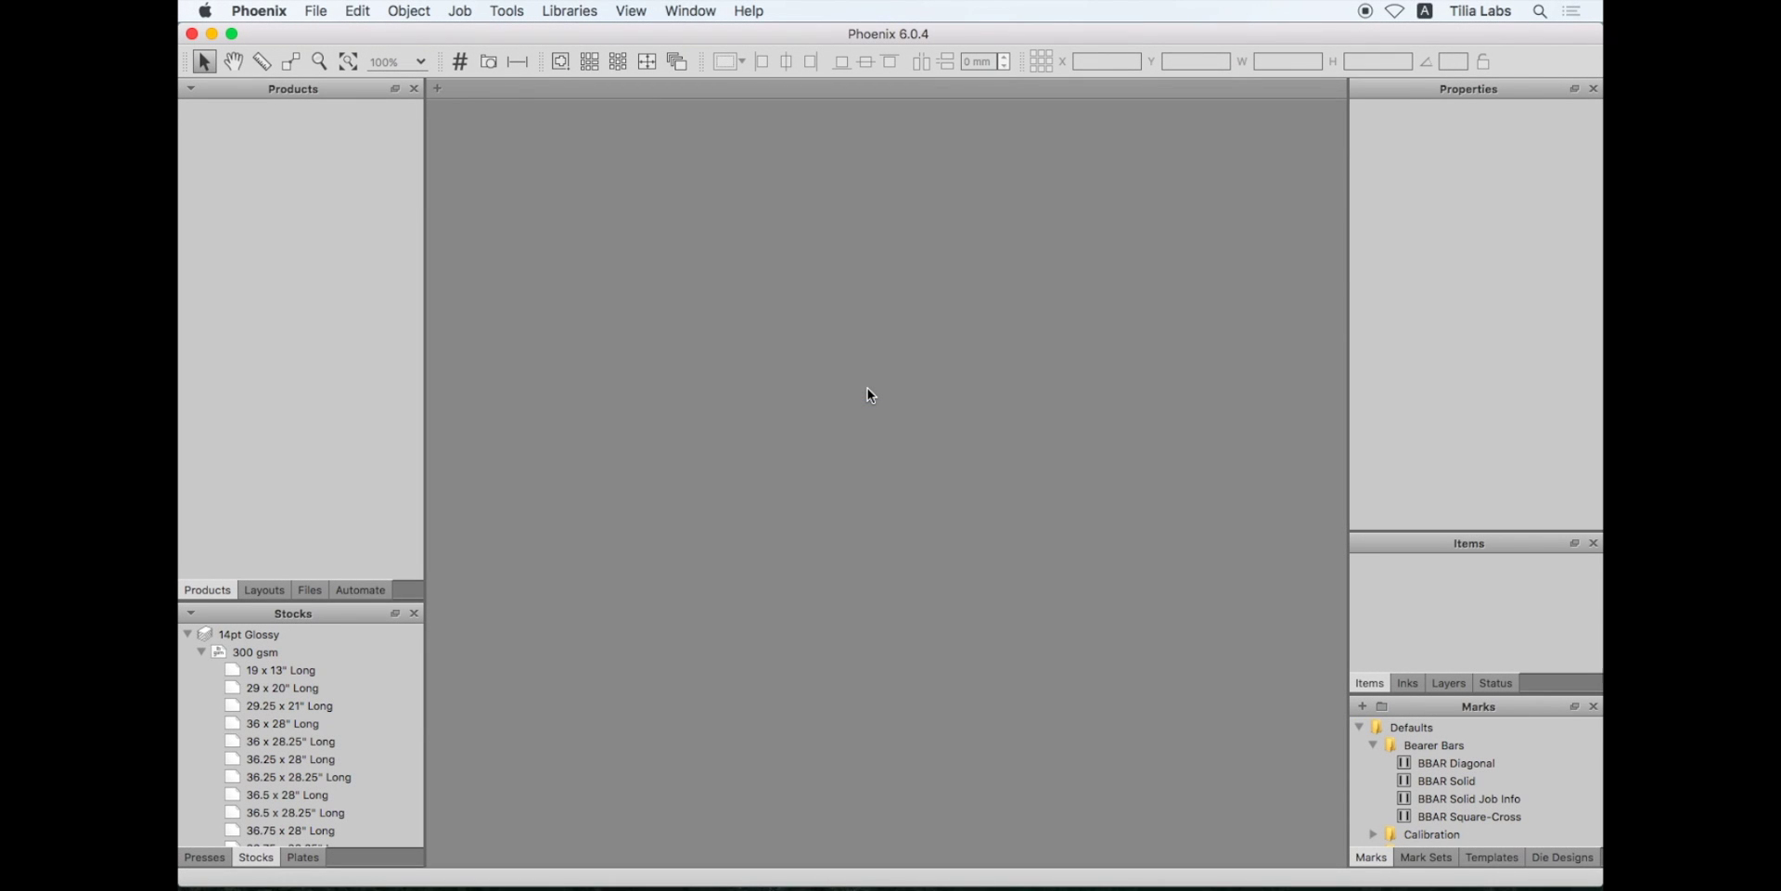
# Create a new blank job and import the carton products from orders.csv, previewing the file first.
pyautogui.click(438, 91)
pyautogui.click(192, 88)
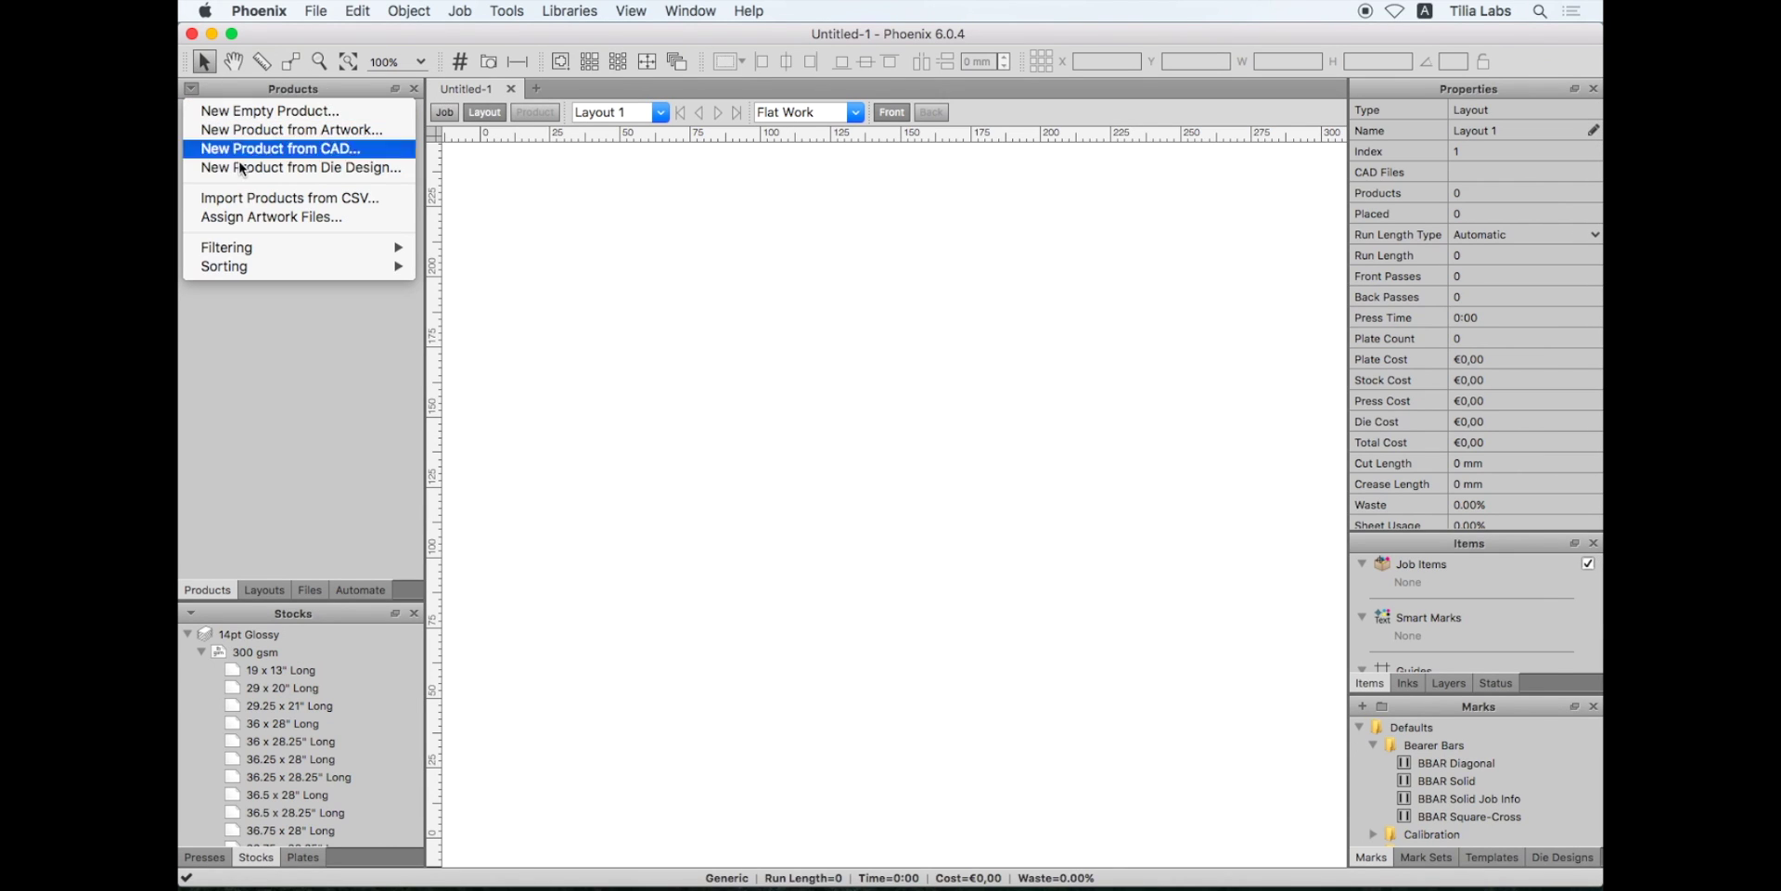
pyautogui.click(242, 196)
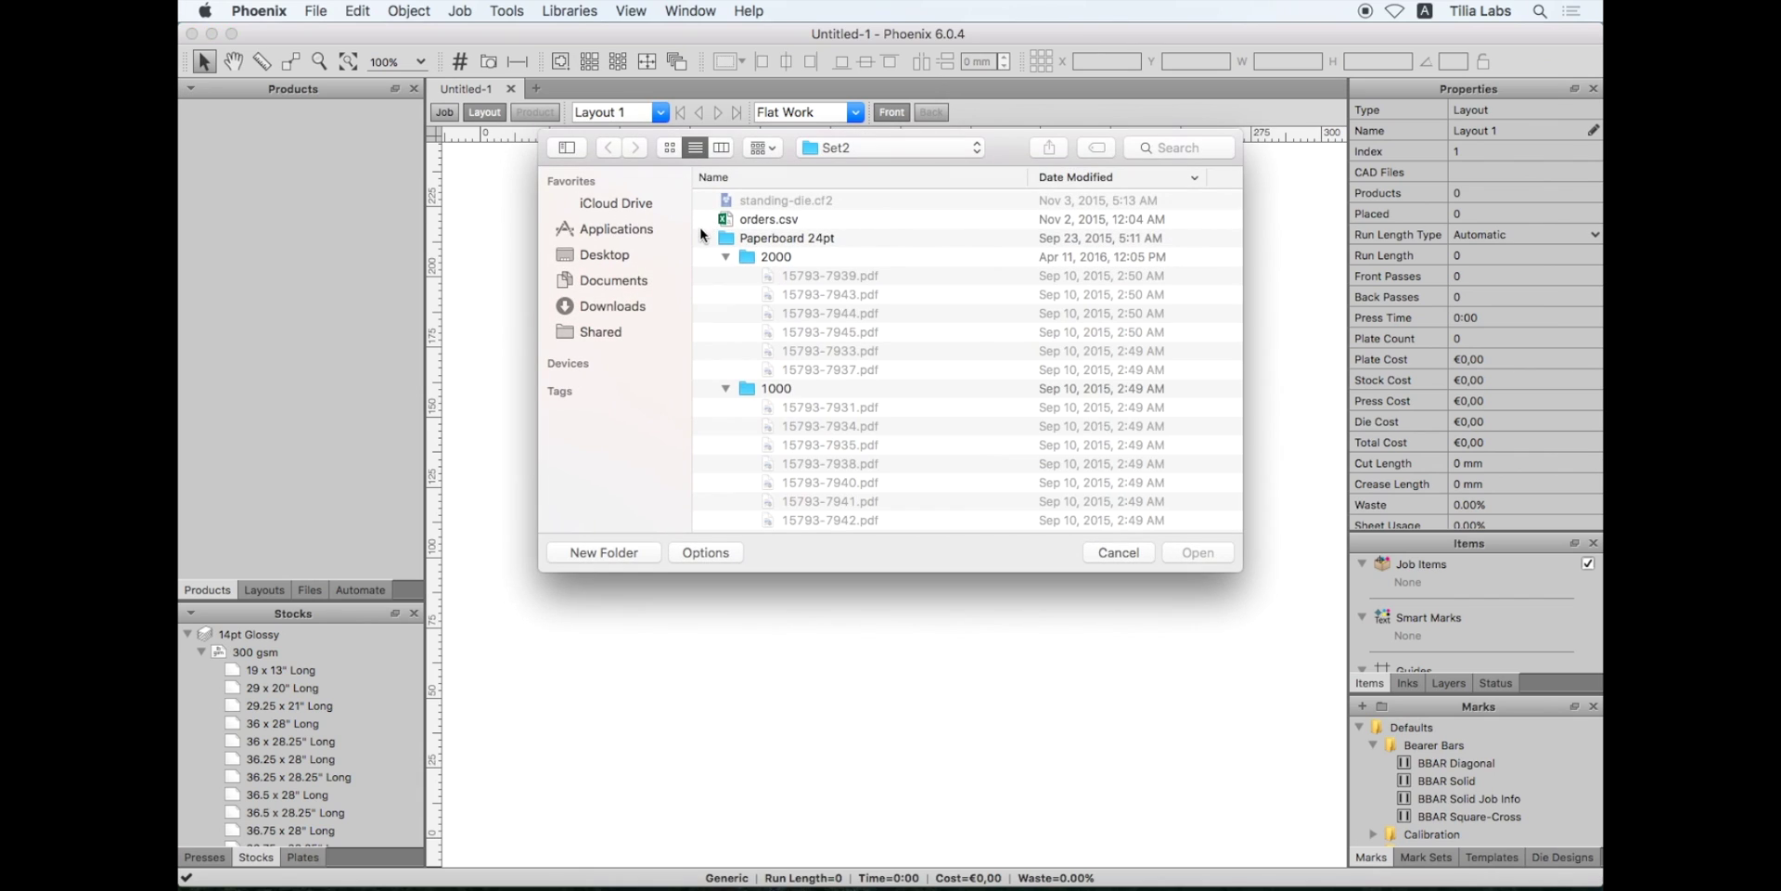
pyautogui.click(788, 221)
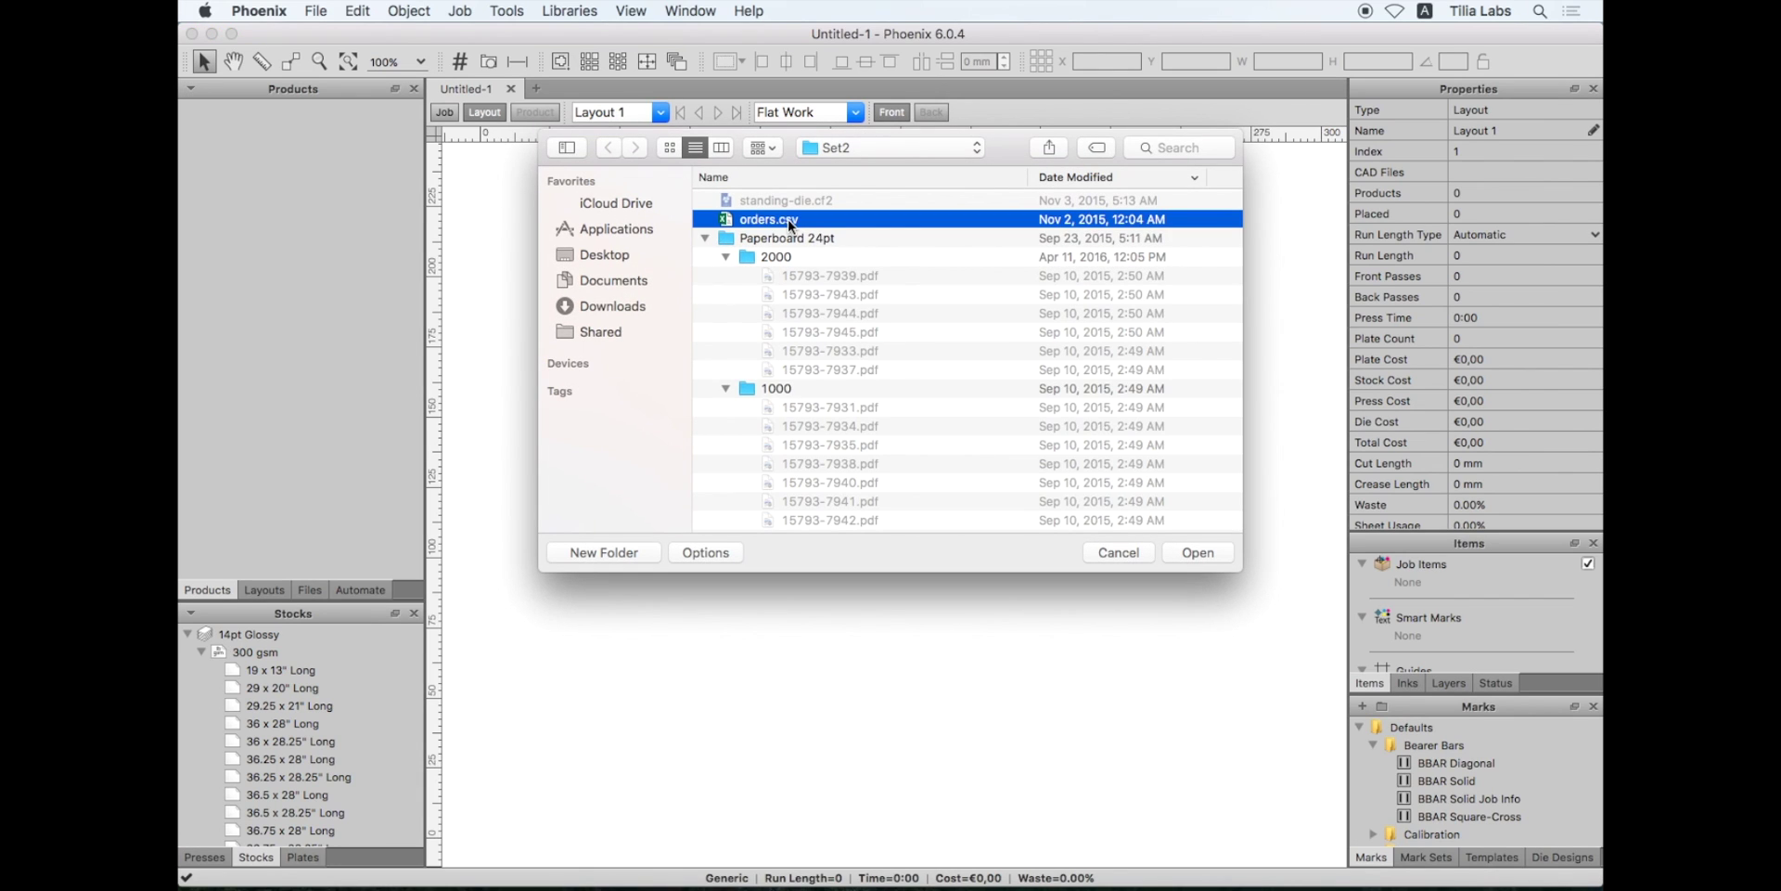
pyautogui.press('space')
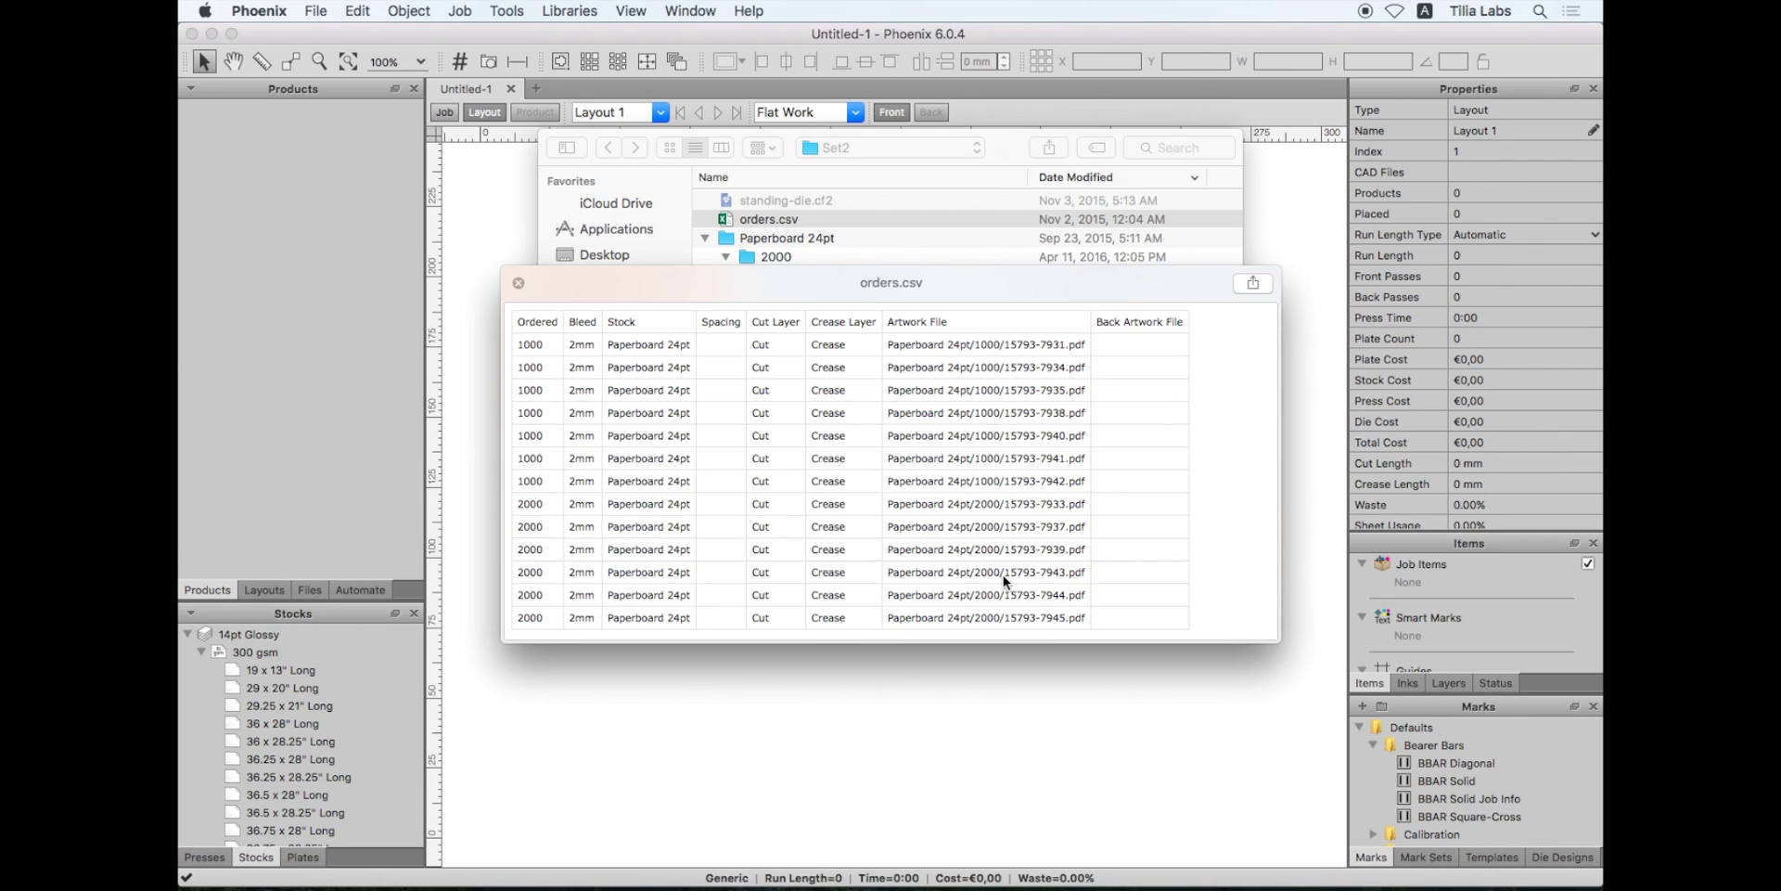
pyautogui.press('space')
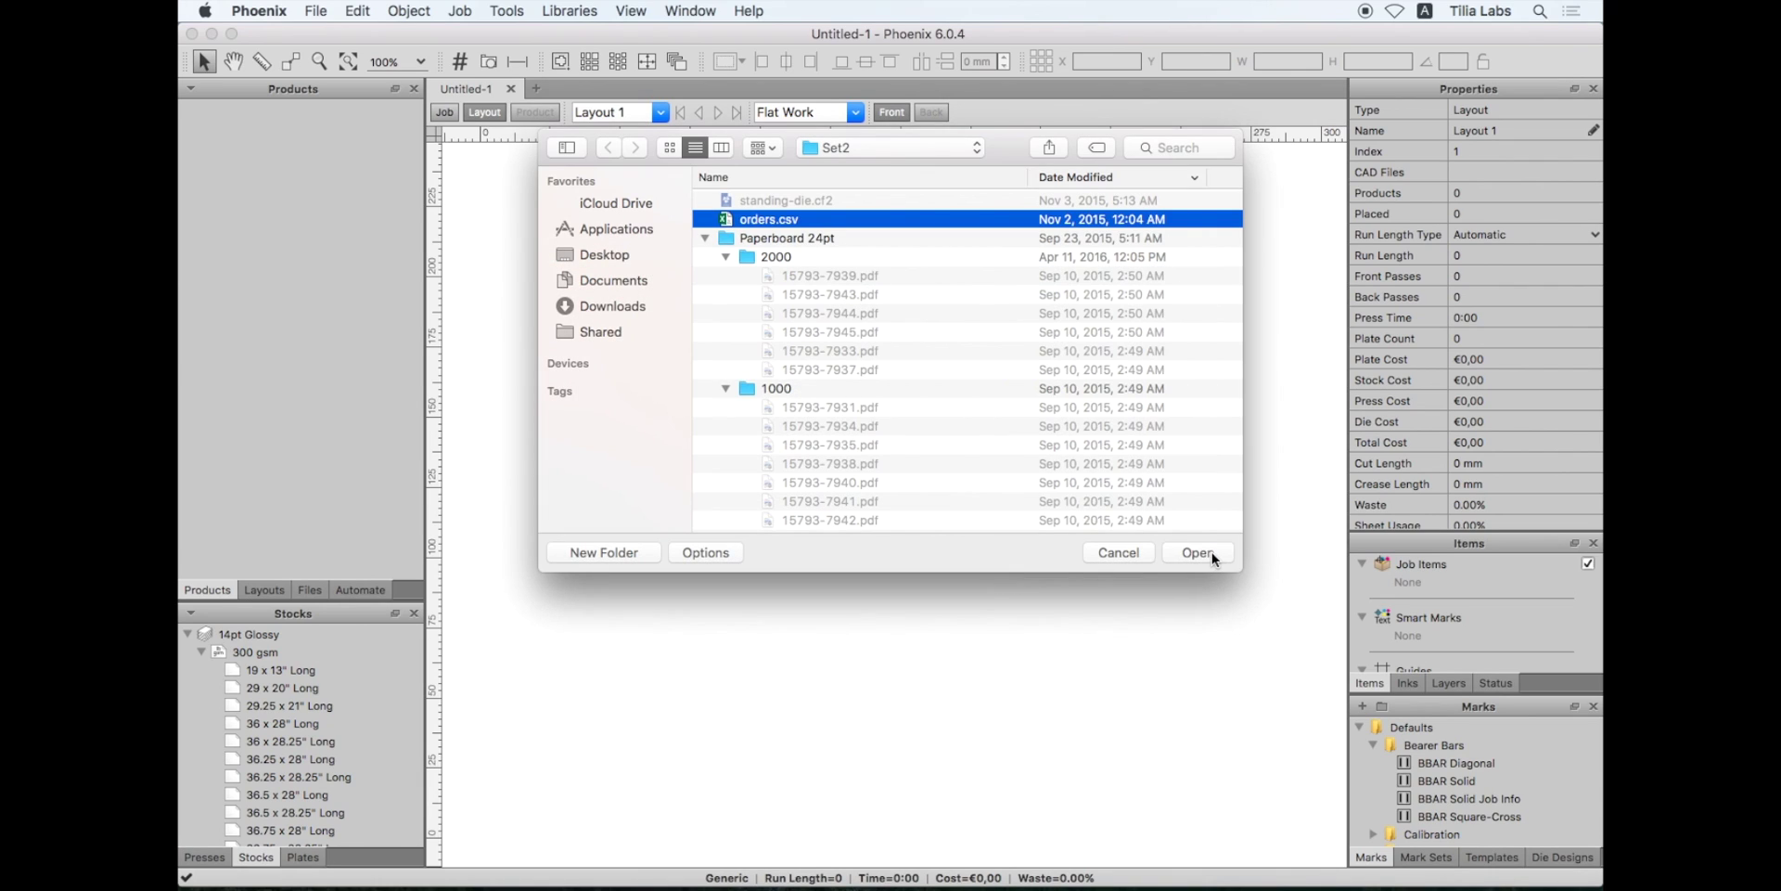
pyautogui.click(1212, 553)
pyautogui.click(1044, 680)
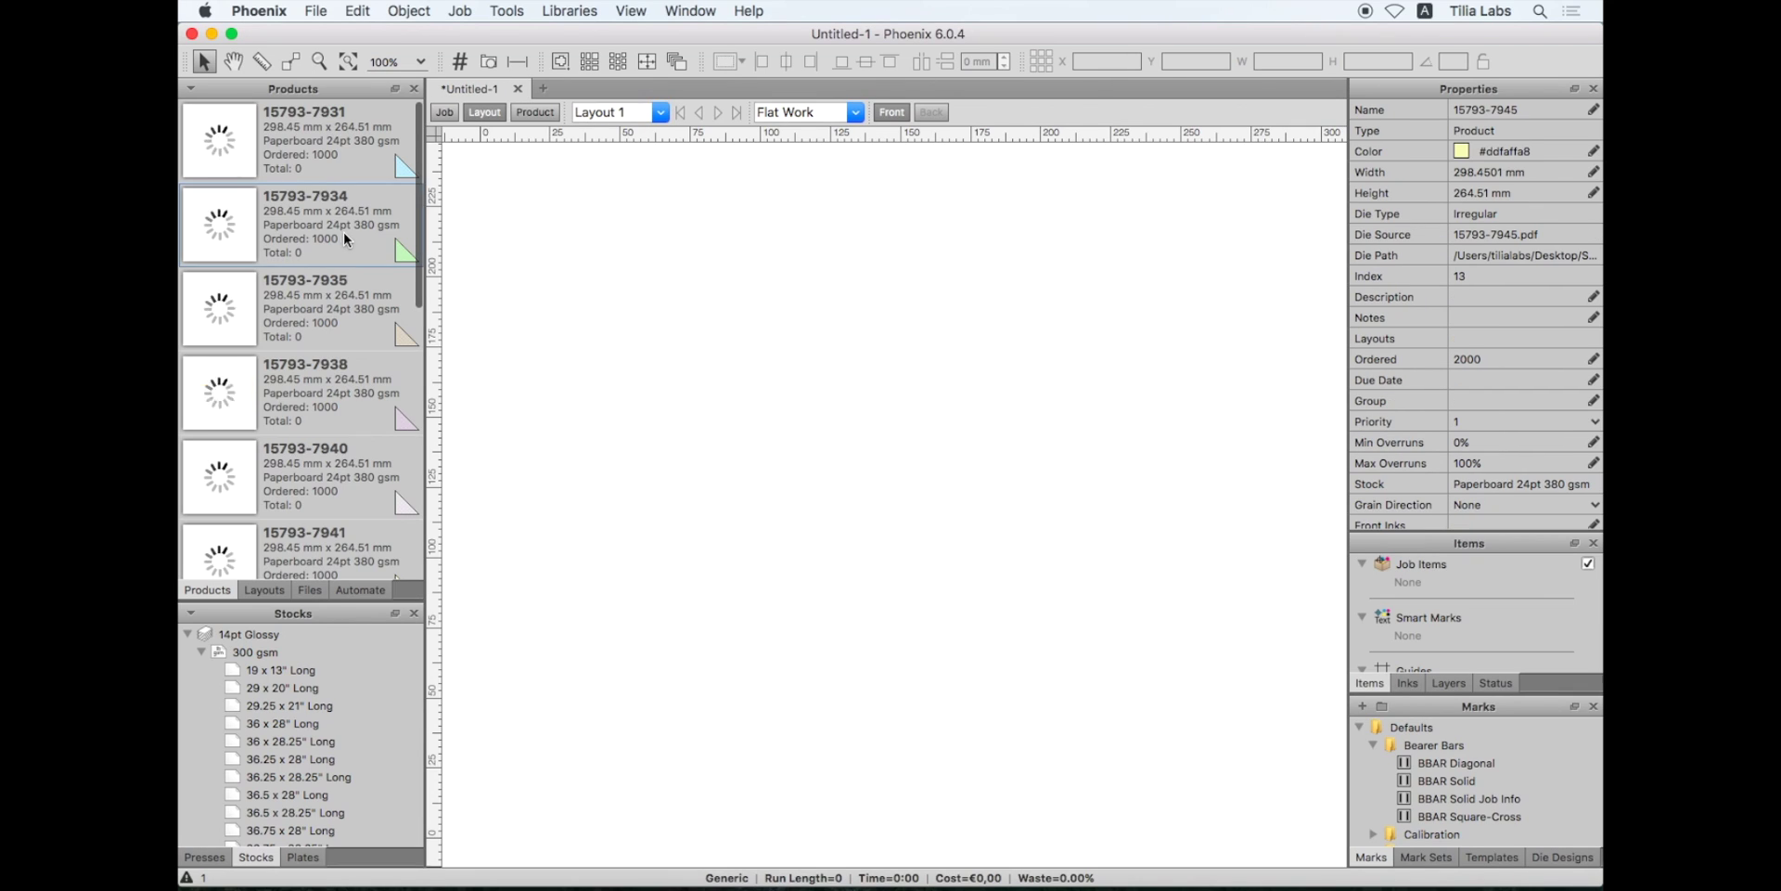
# Open product 15793-7931 and toggle its Orange Aroma 1 artwork off and on to view the bare die.
pyautogui.click(320, 152)
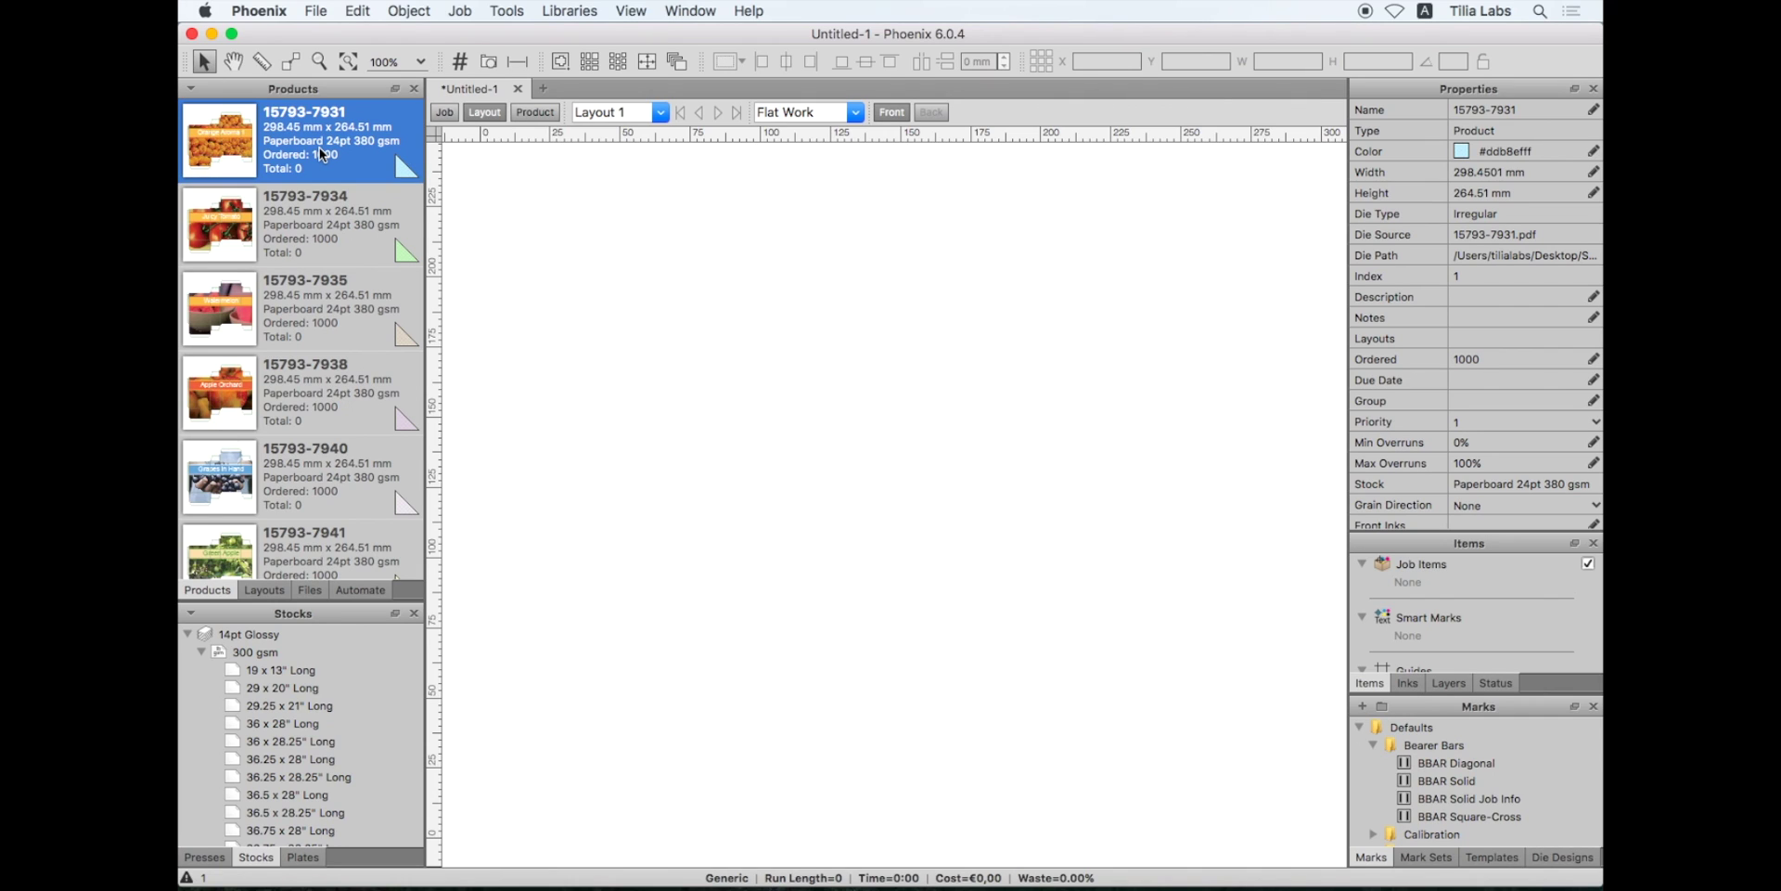
pyautogui.doubleClick(322, 154)
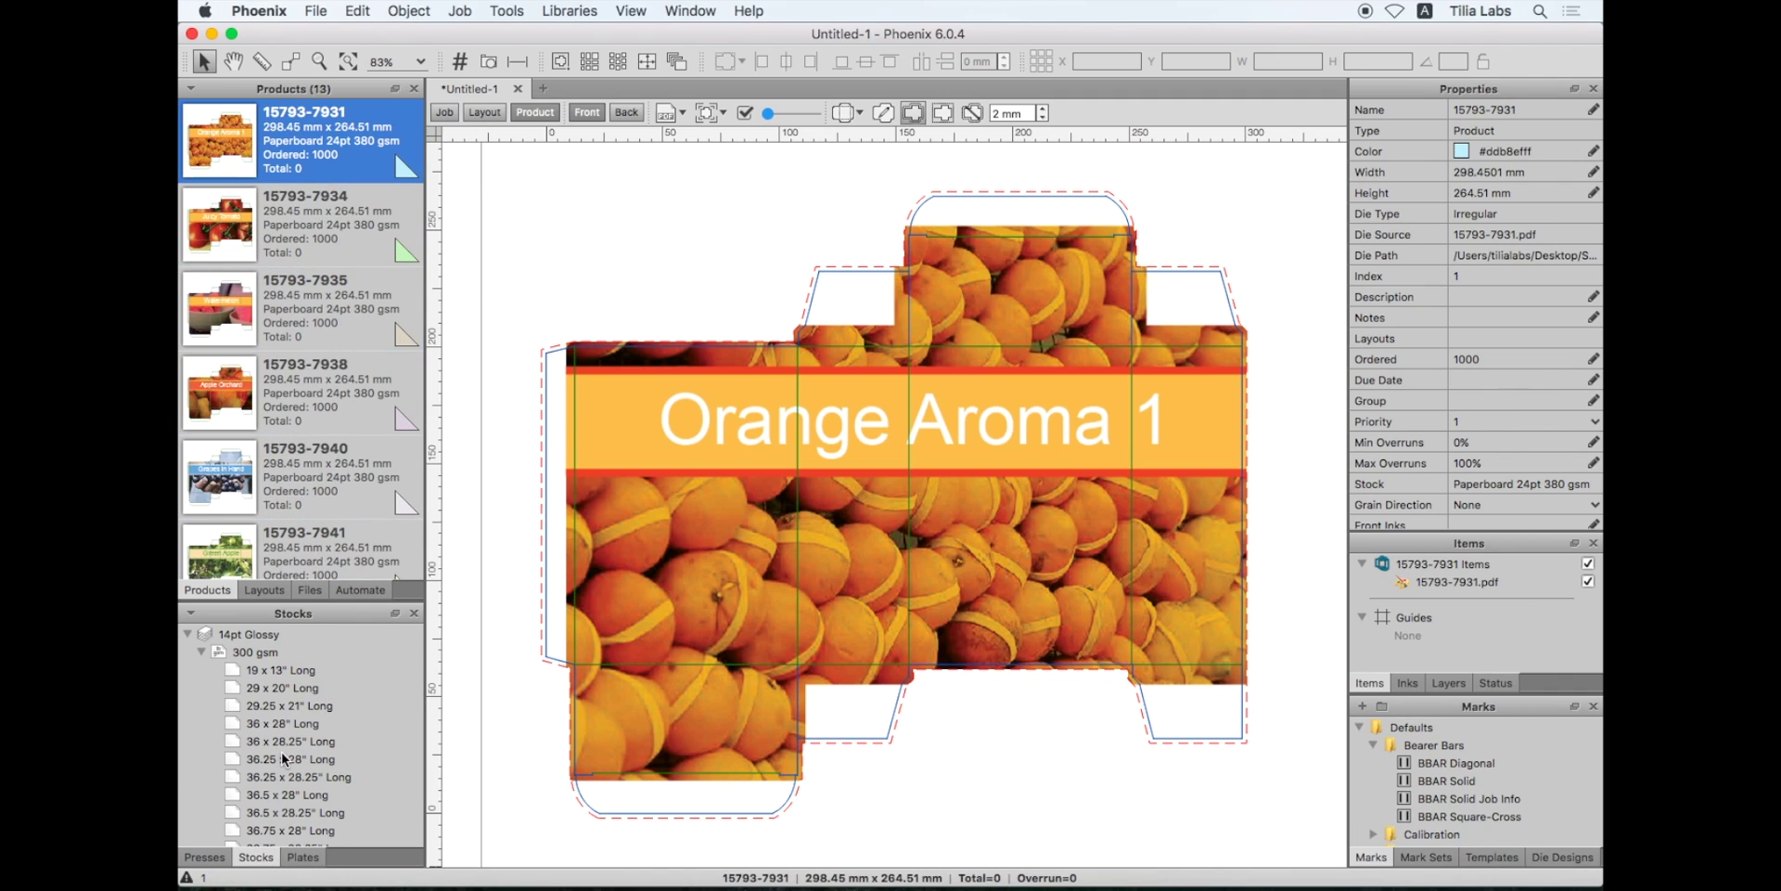
pyautogui.scroll(-8, 281, 751)
pyautogui.scroll(-6, 282, 752)
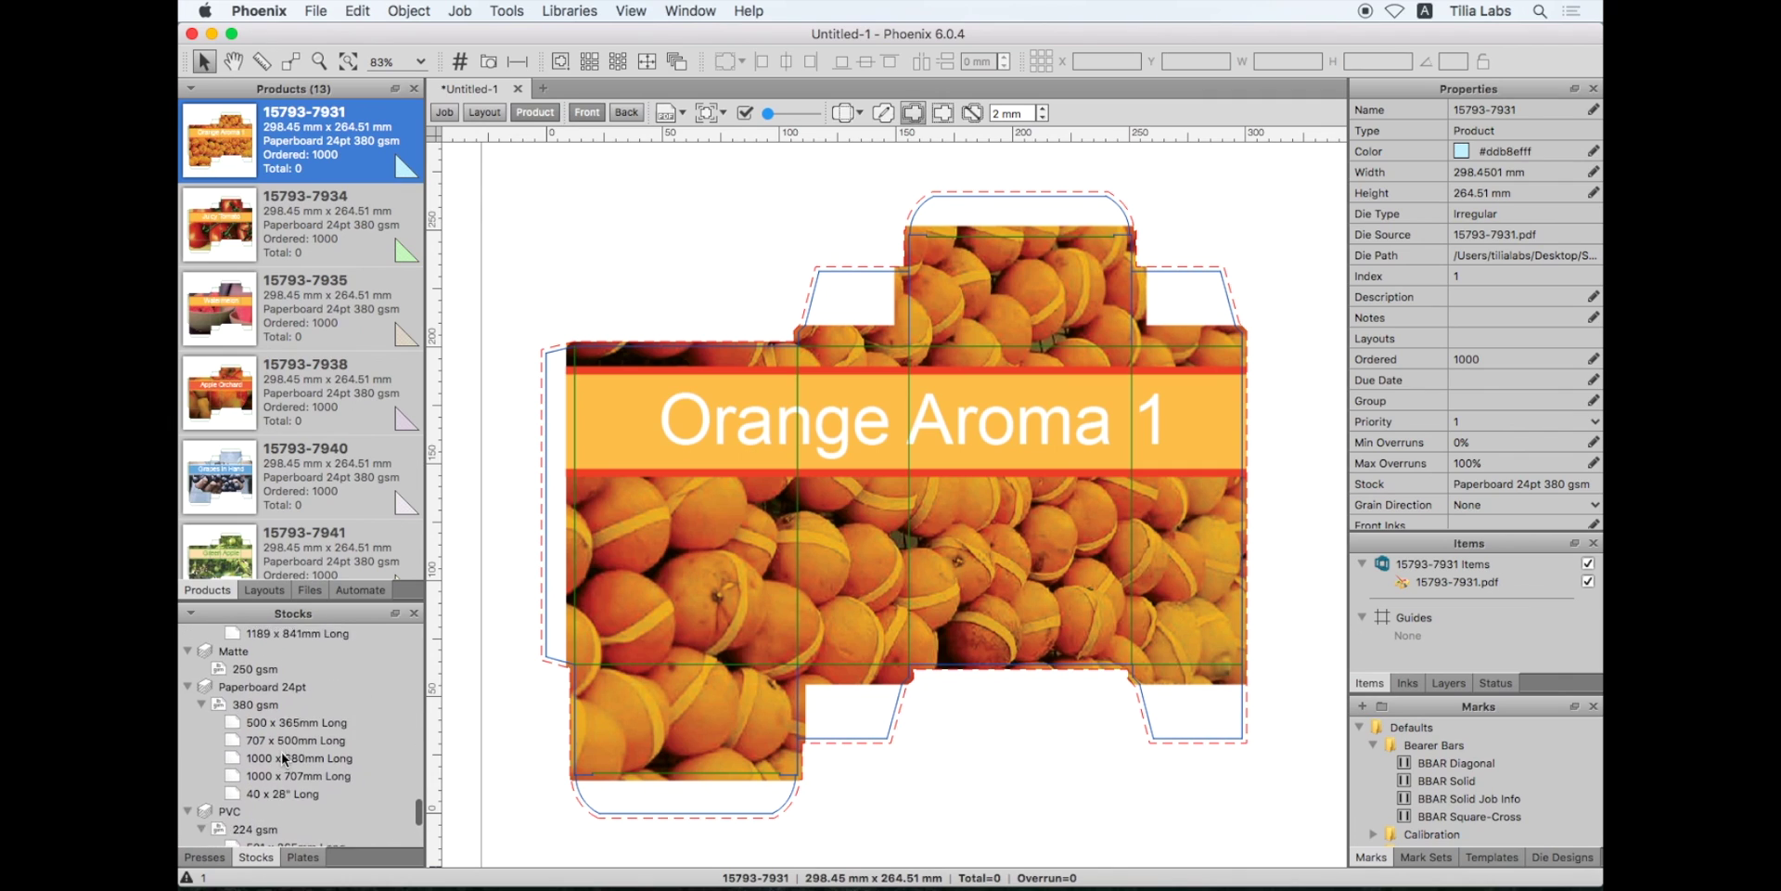
pyautogui.scroll(1, 282, 751)
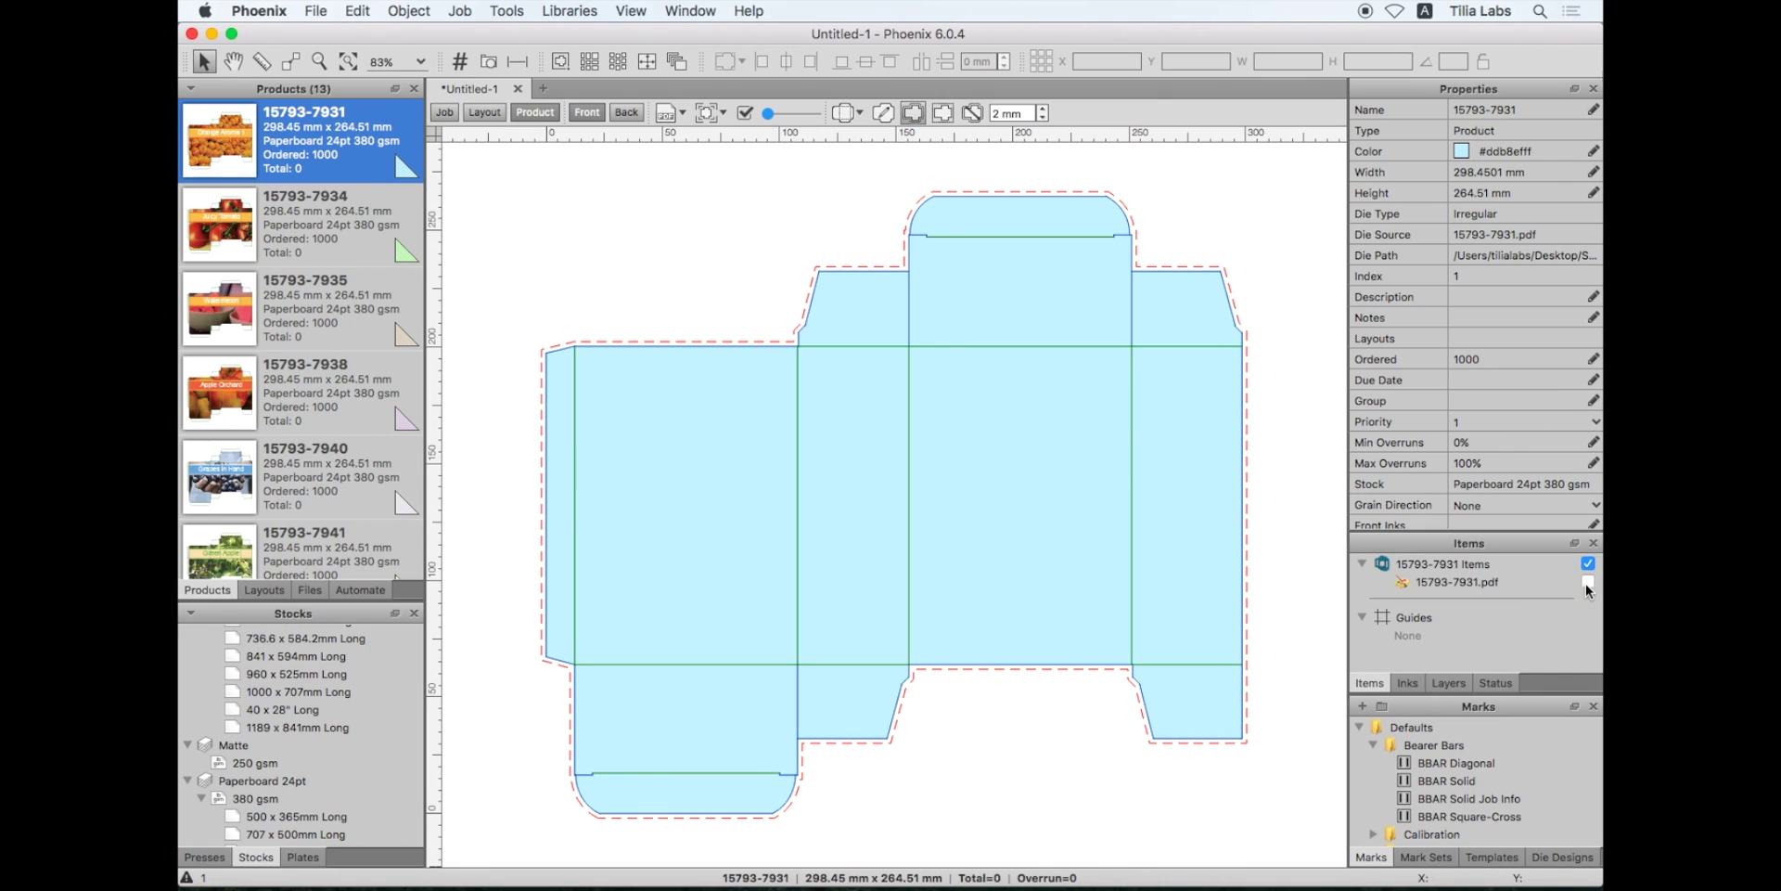
pyautogui.click(1587, 581)
pyautogui.click(1587, 582)
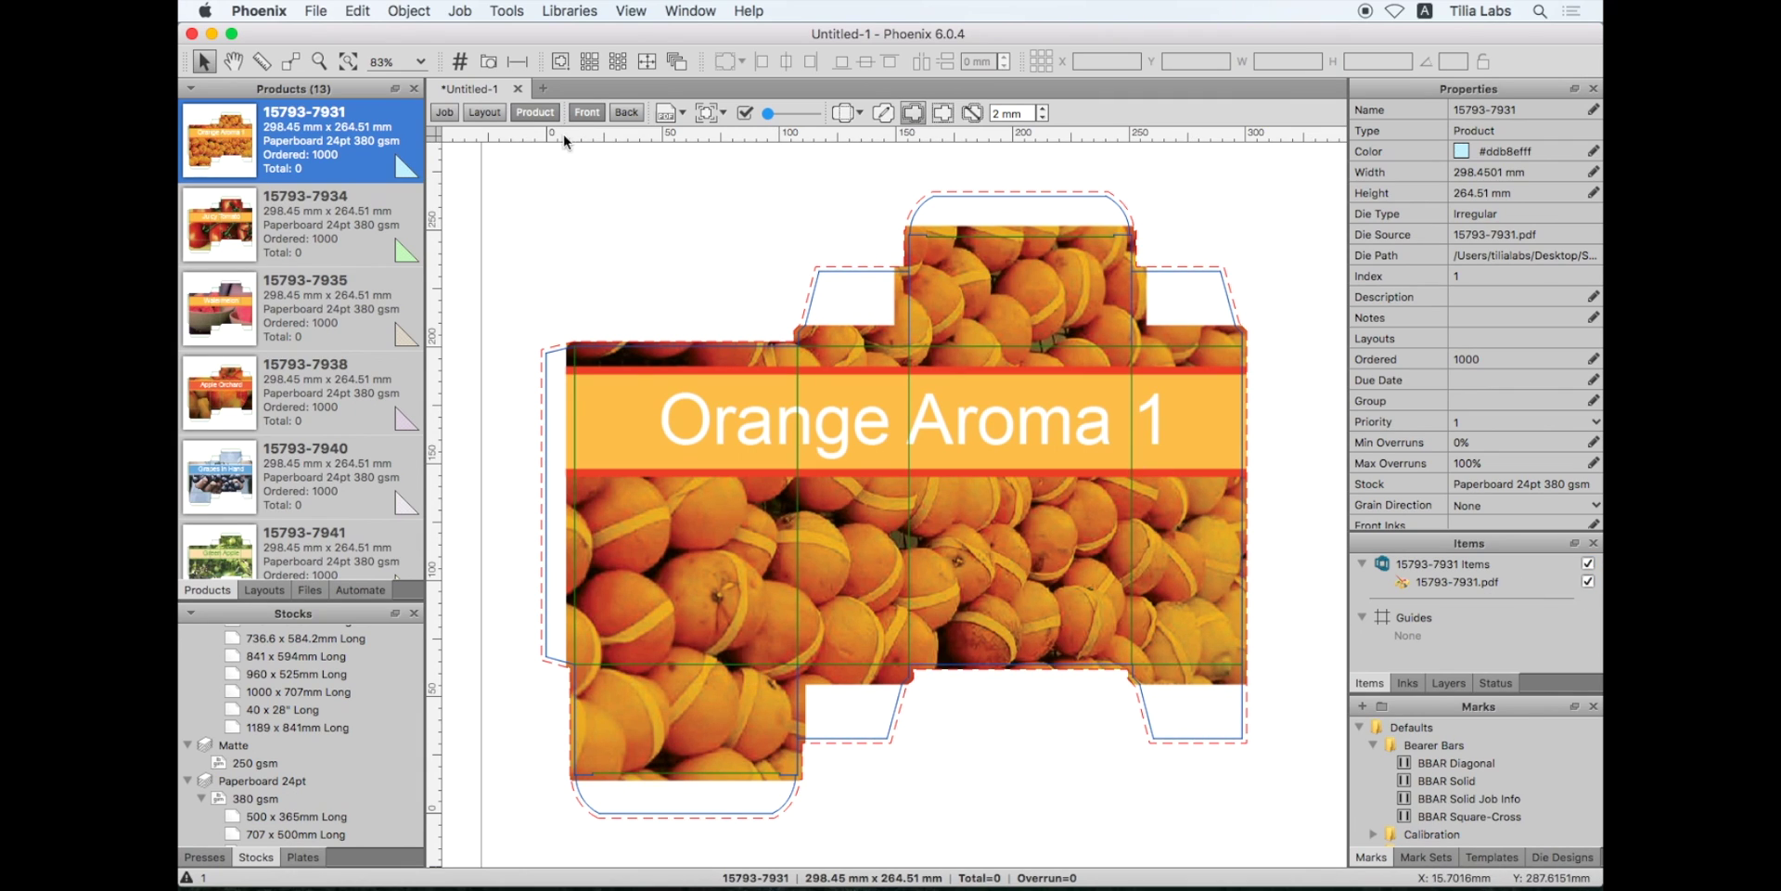
# Return to the Layout view and open Imposition AI in Plan mode.
pyautogui.click(487, 118)
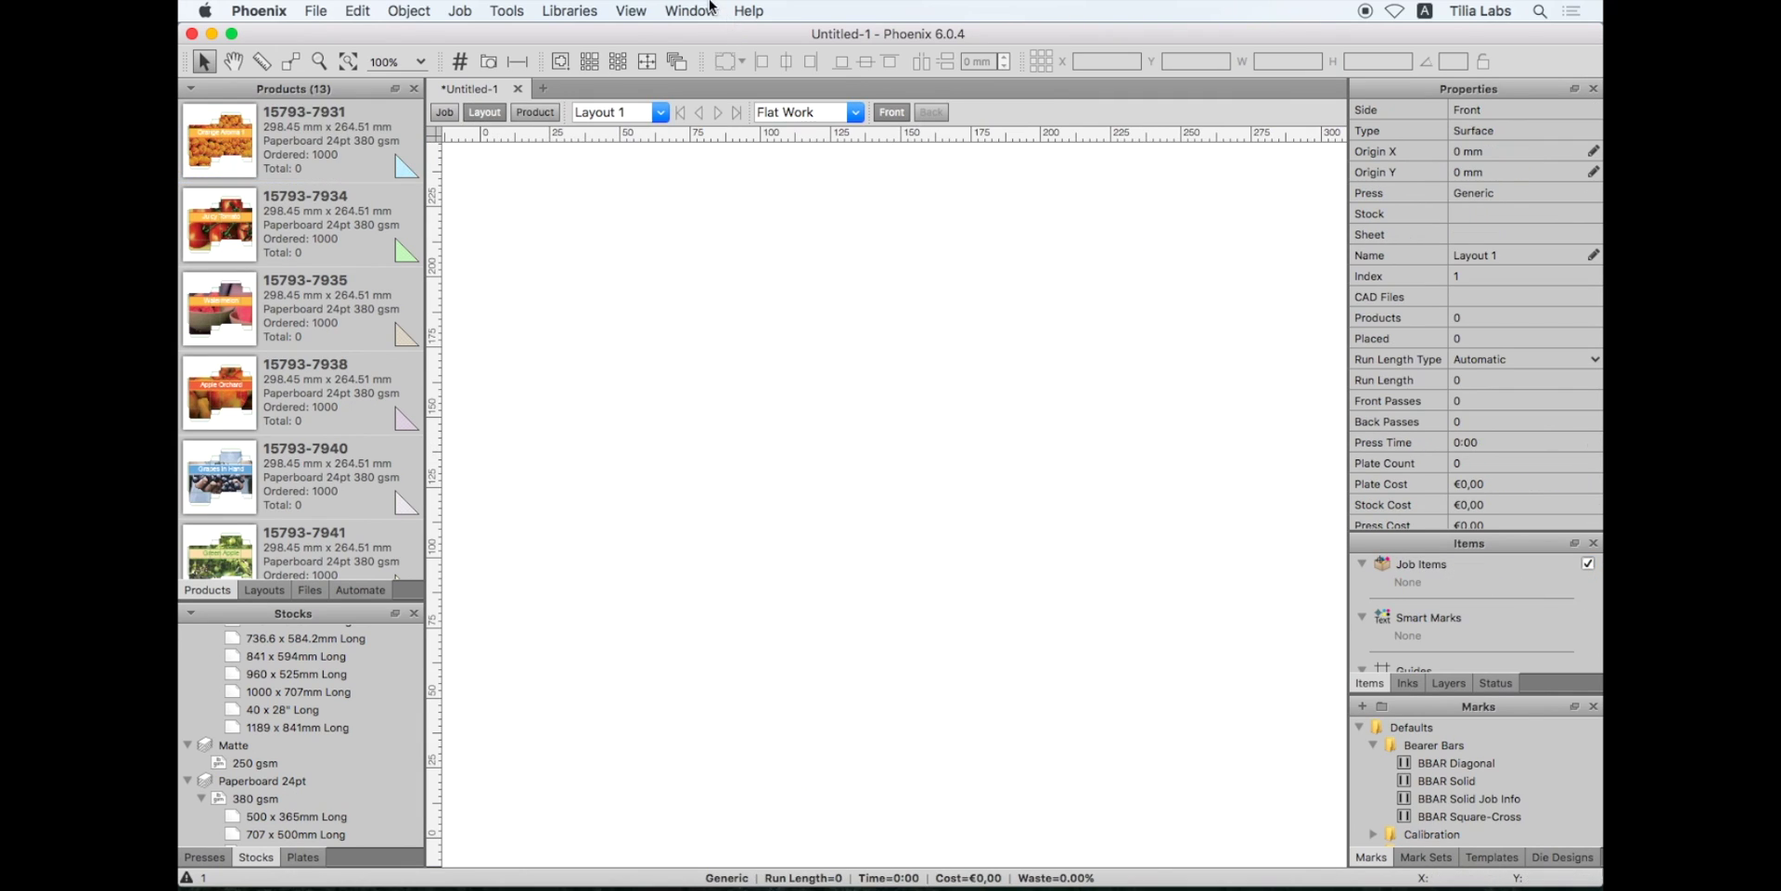
pyautogui.click(689, 10)
pyautogui.click(710, 322)
pyautogui.click(919, 86)
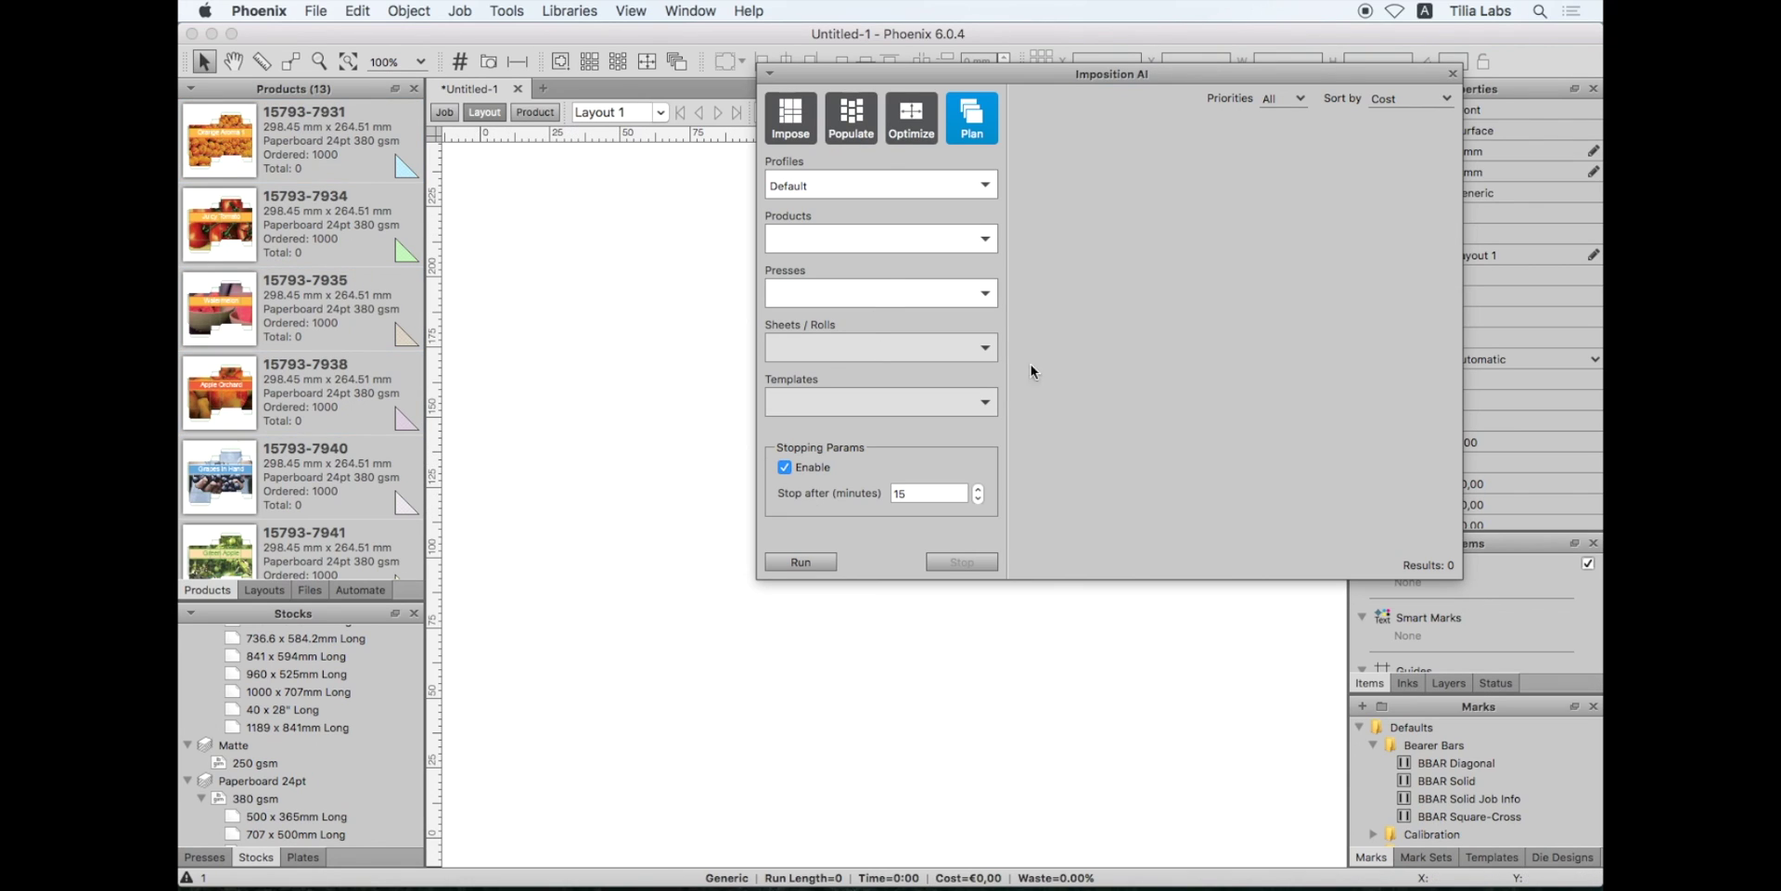
# Run the plan search and stop it at 12 results, the cheapest at €1,423.17.
pyautogui.moveTo(1025, 67); pyautogui.dragTo(1020, 81)
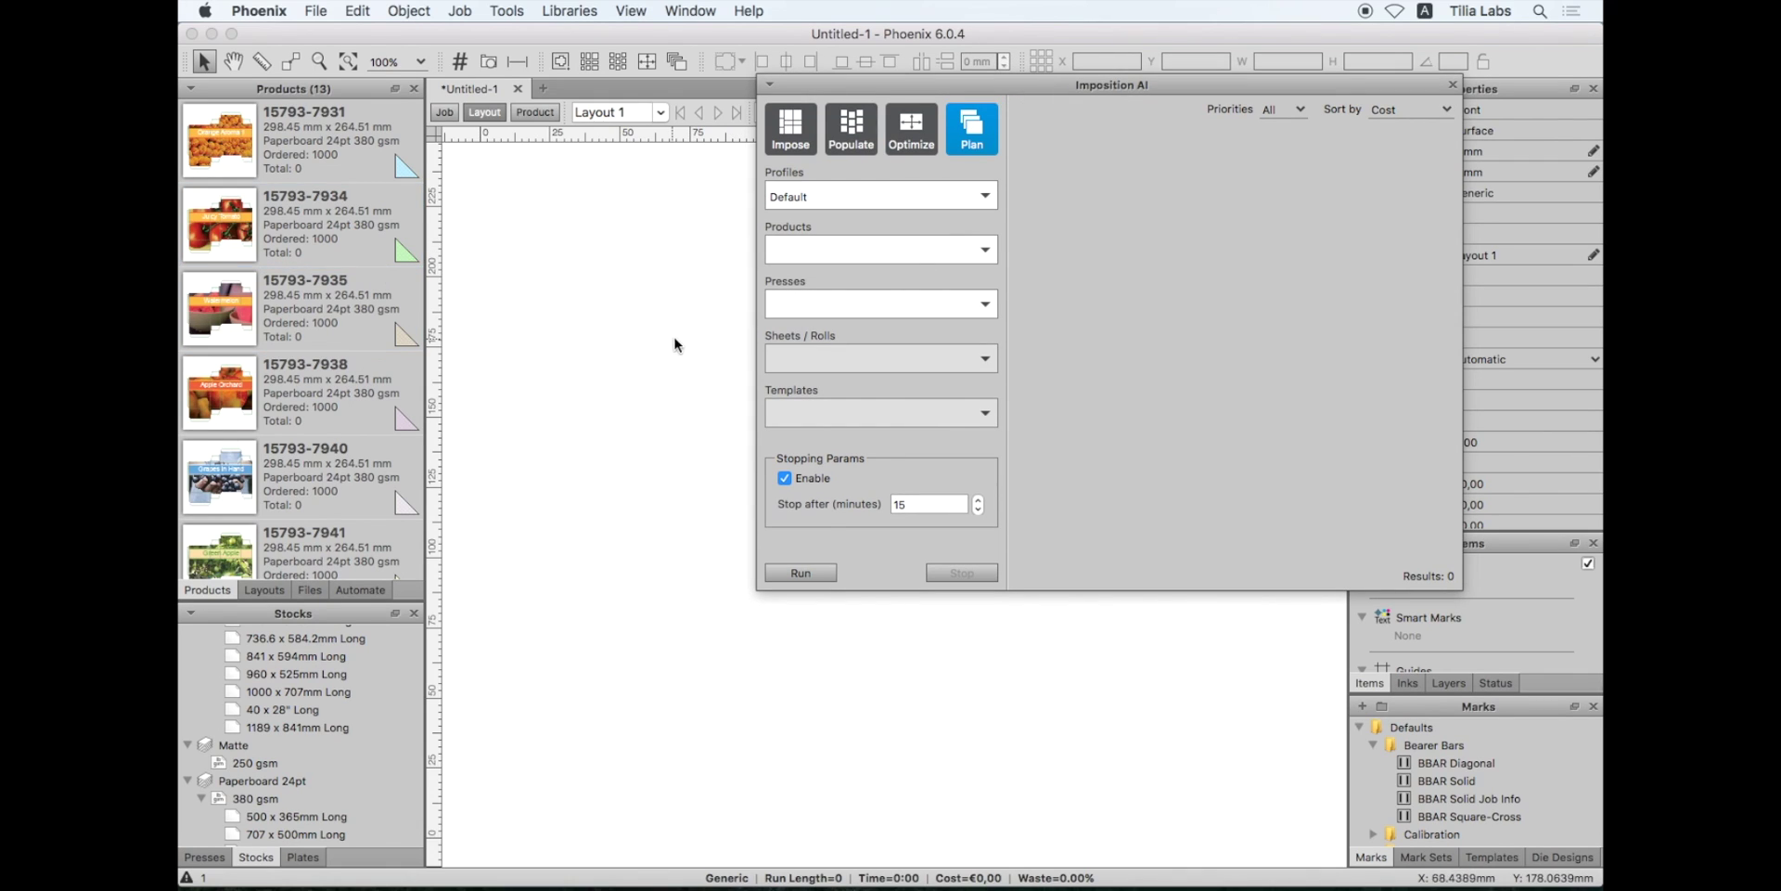
pyautogui.click(798, 572)
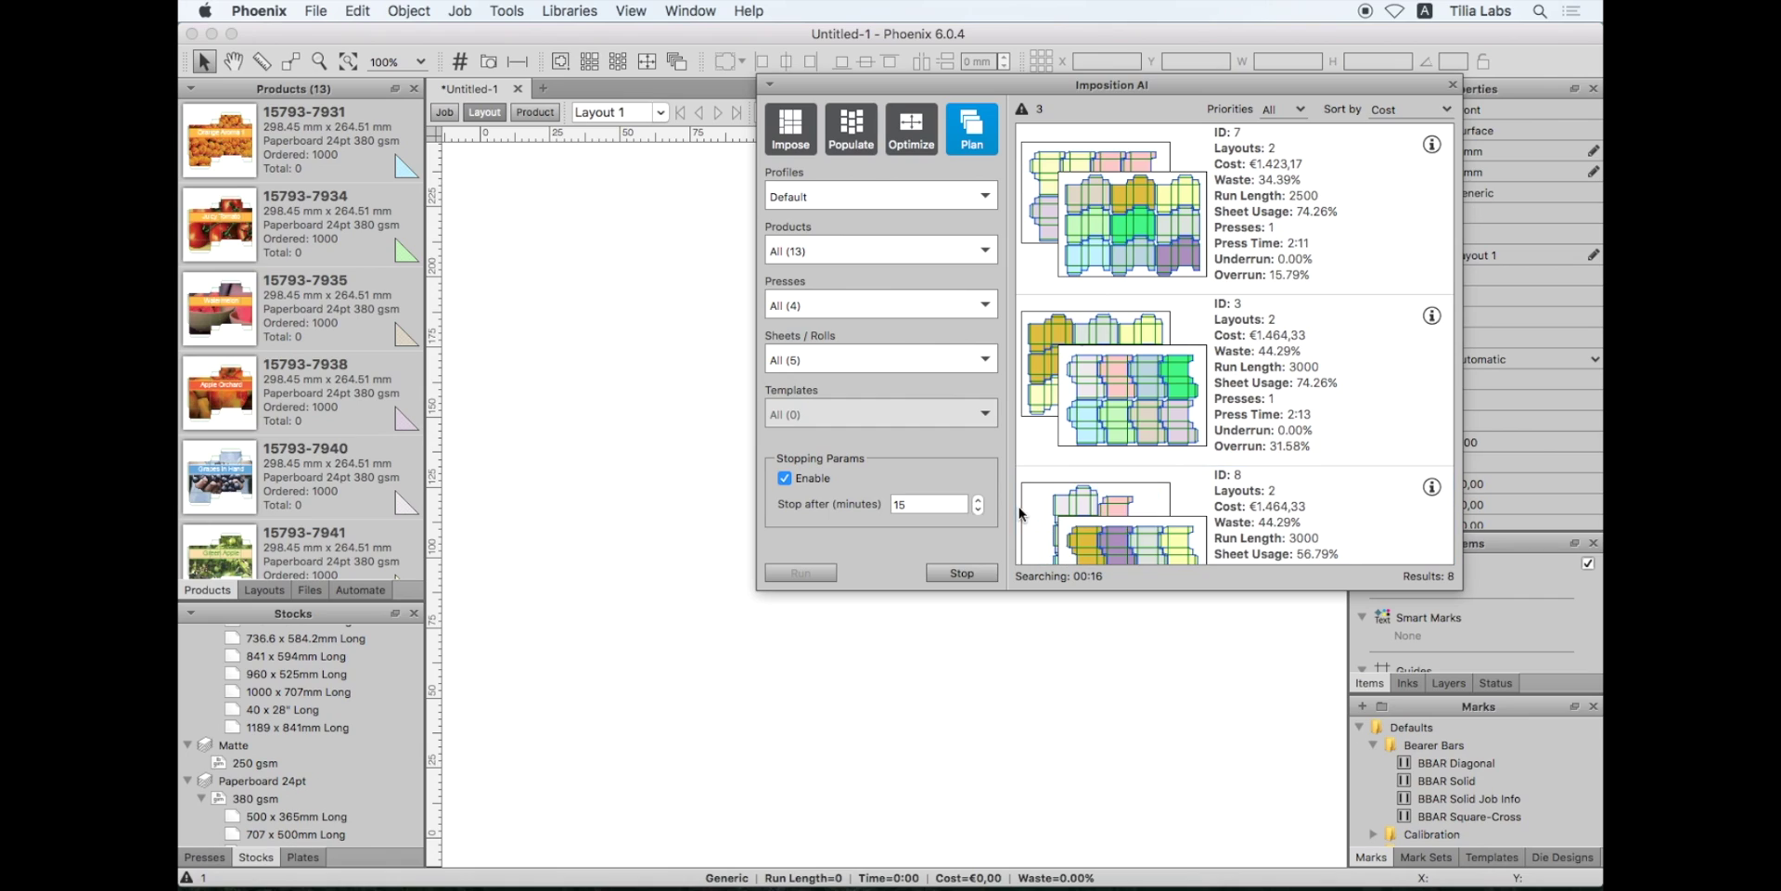
pyautogui.click(958, 573)
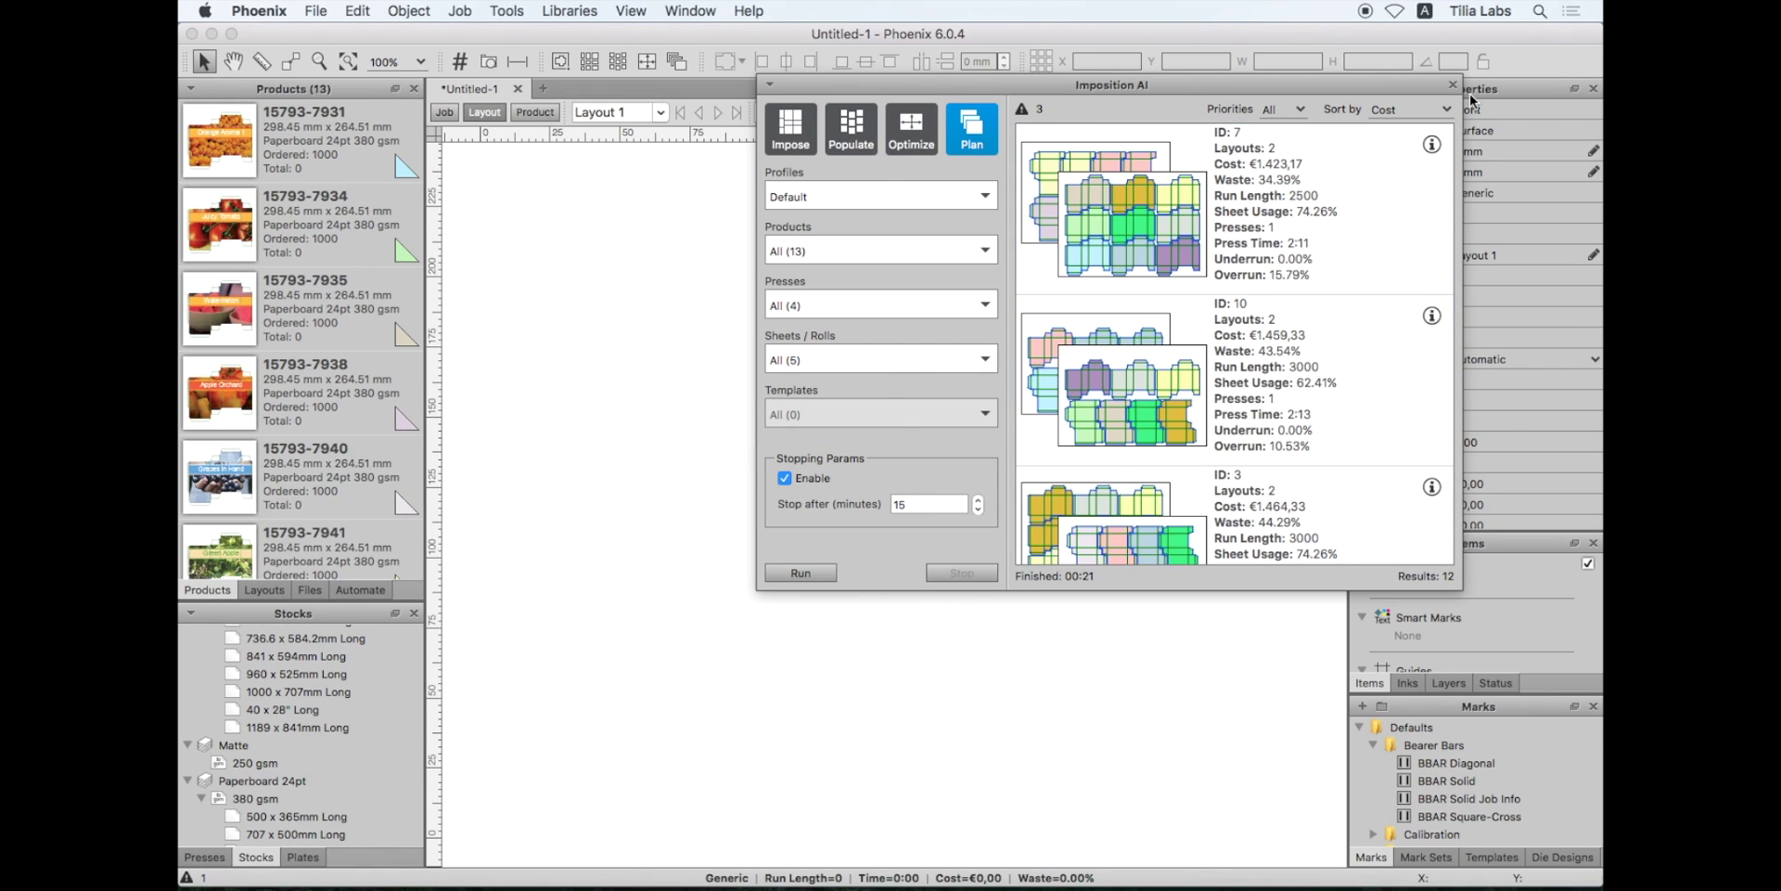
# Close Imposition AI and import standing-die.cf2 as a die template through File > Import Die Template.
pyautogui.click(1453, 84)
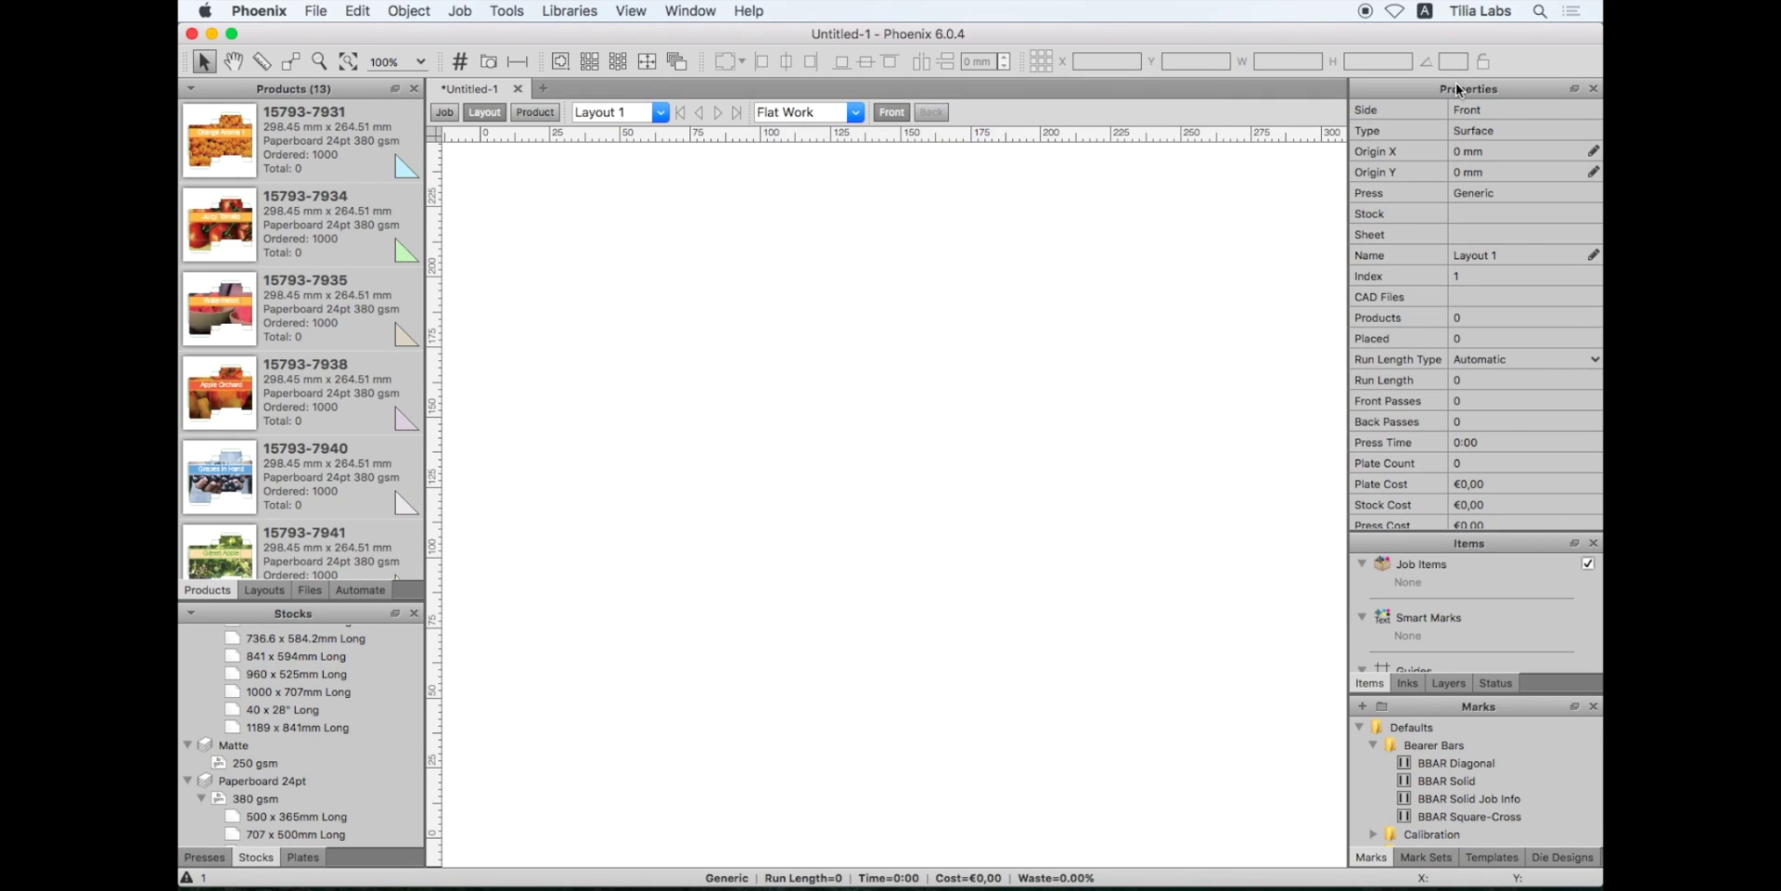
pyautogui.click(305, 591)
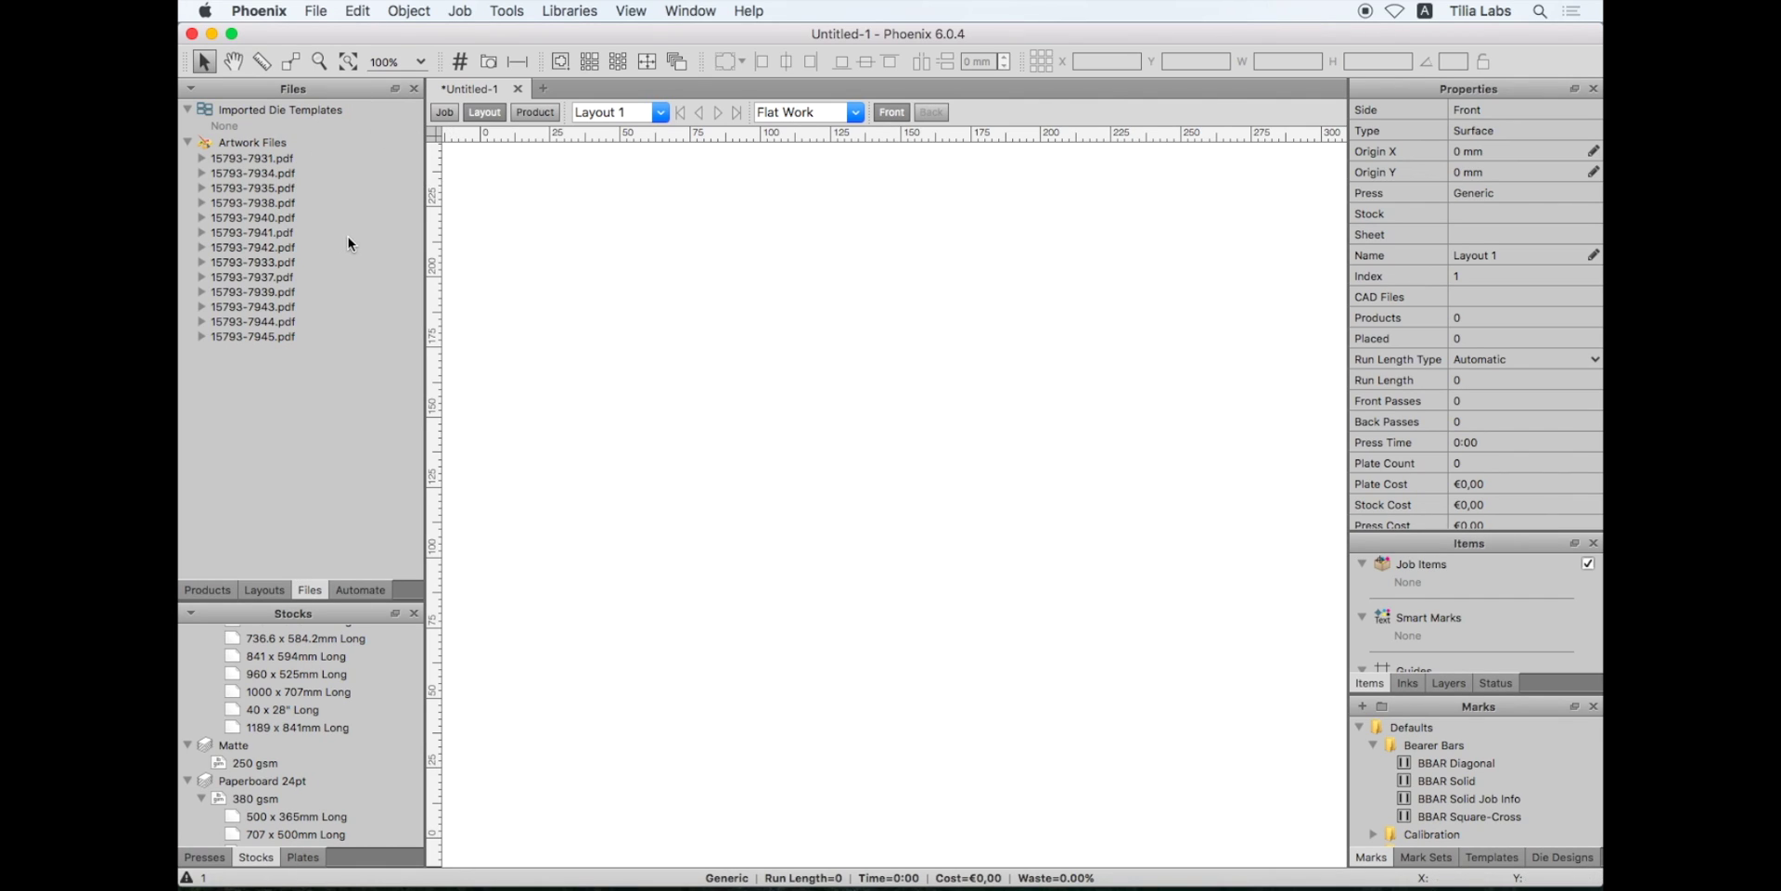
pyautogui.click(316, 10)
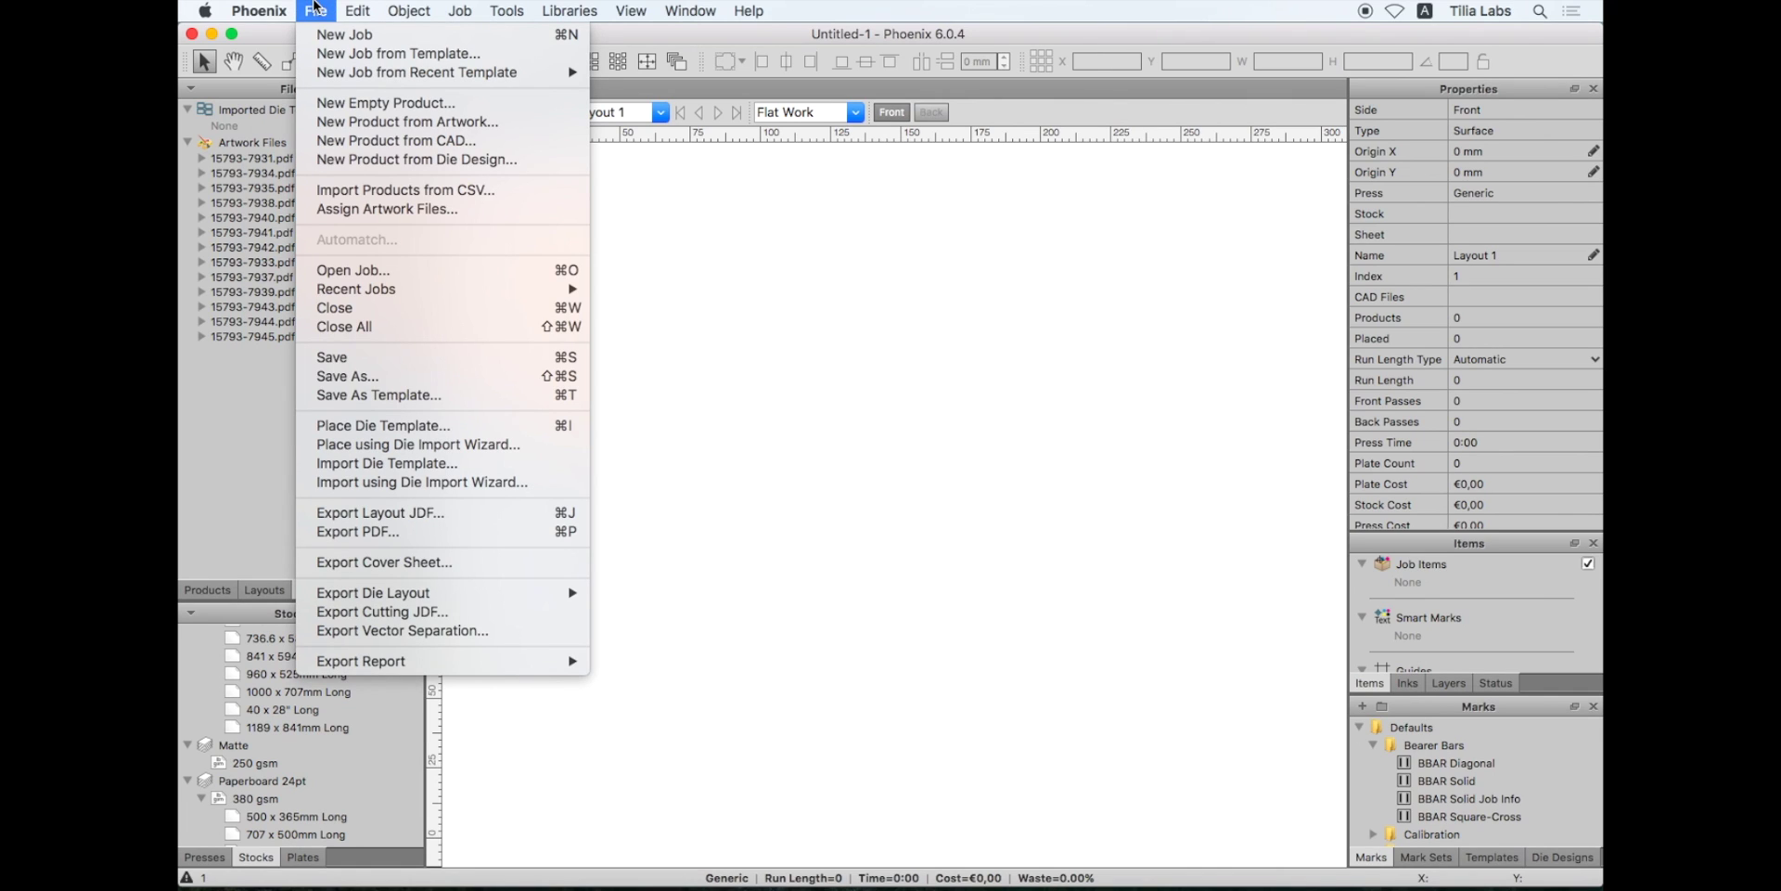
pyautogui.click(379, 462)
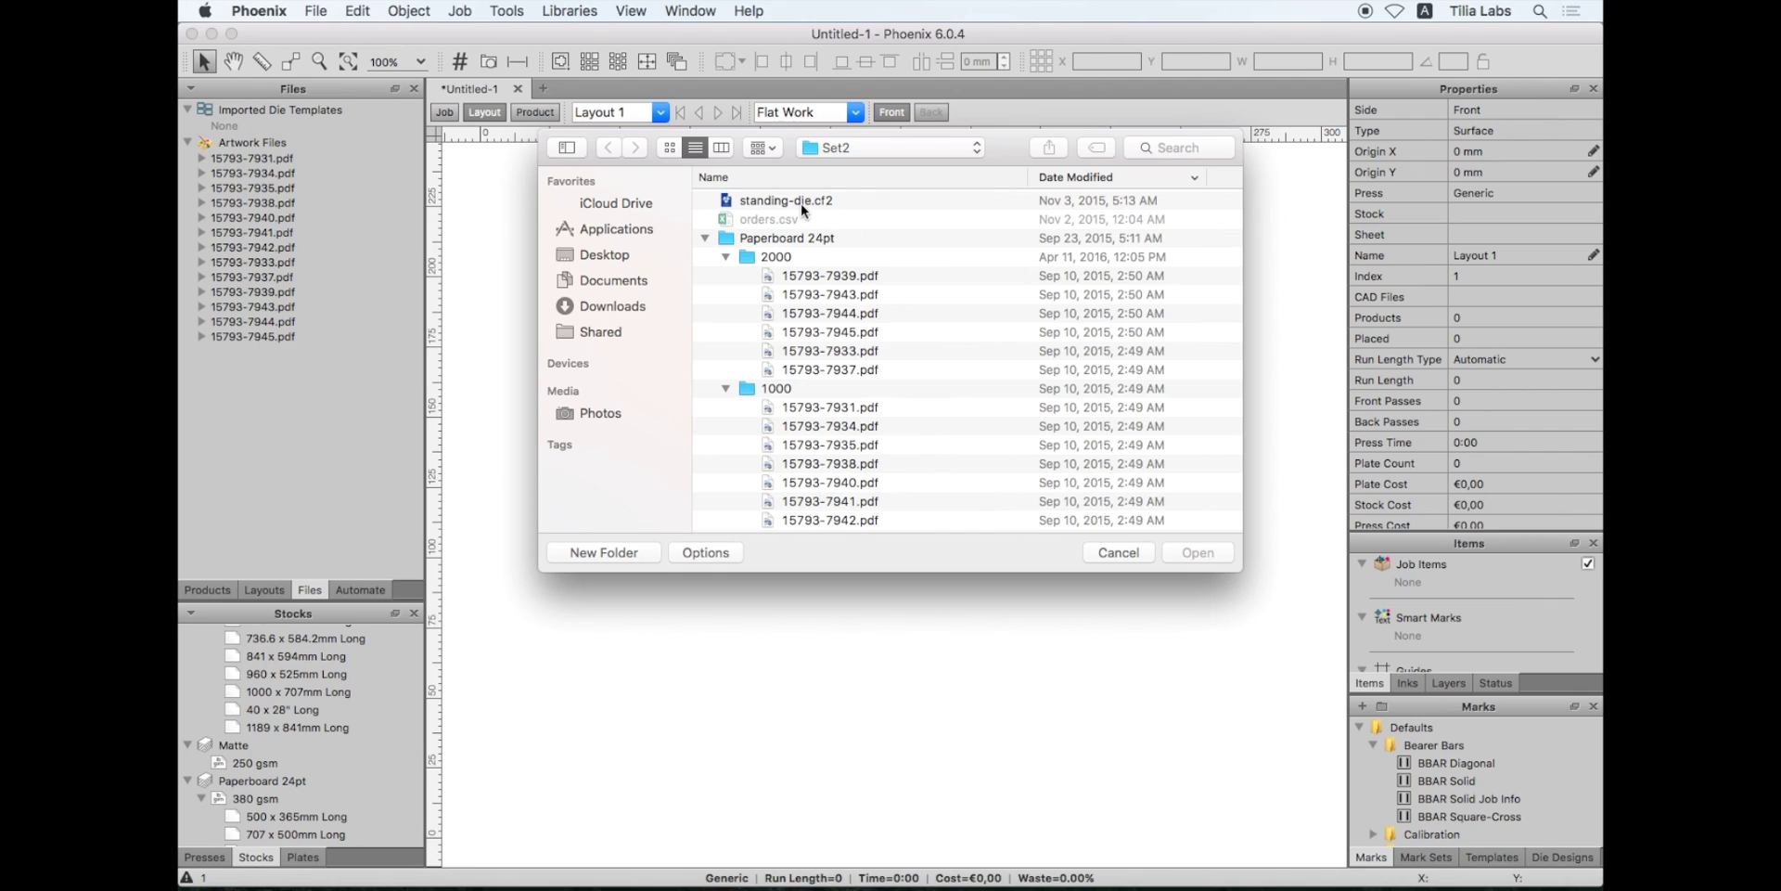
pyautogui.click(800, 202)
pyautogui.click(1194, 553)
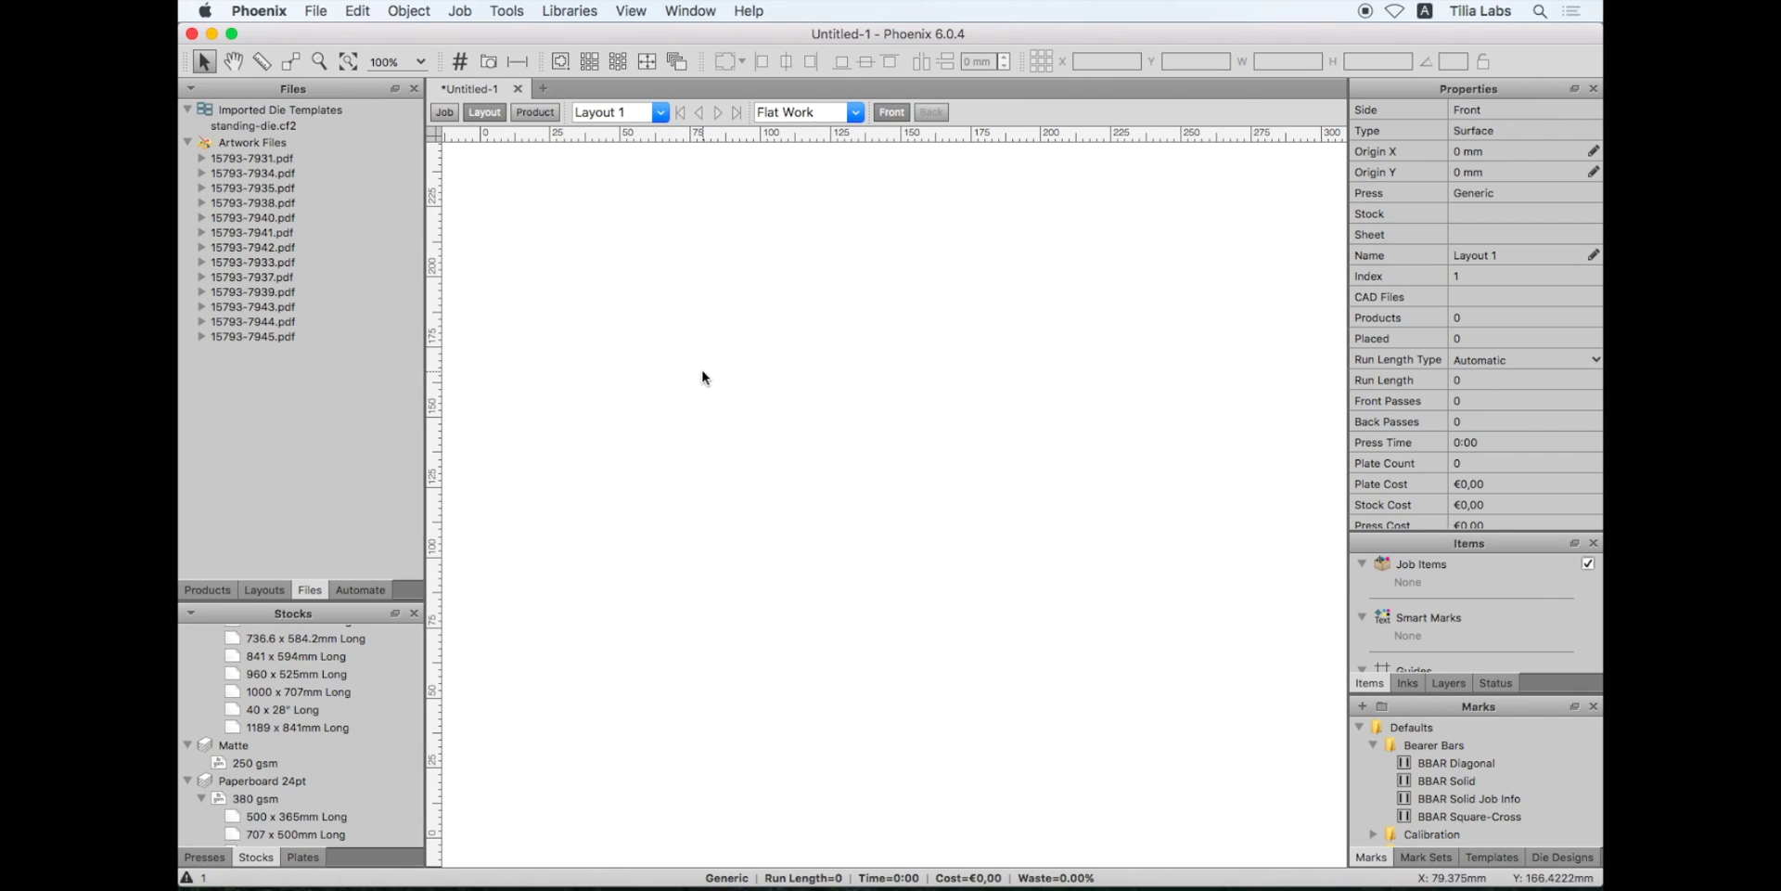
pyautogui.click(205, 857)
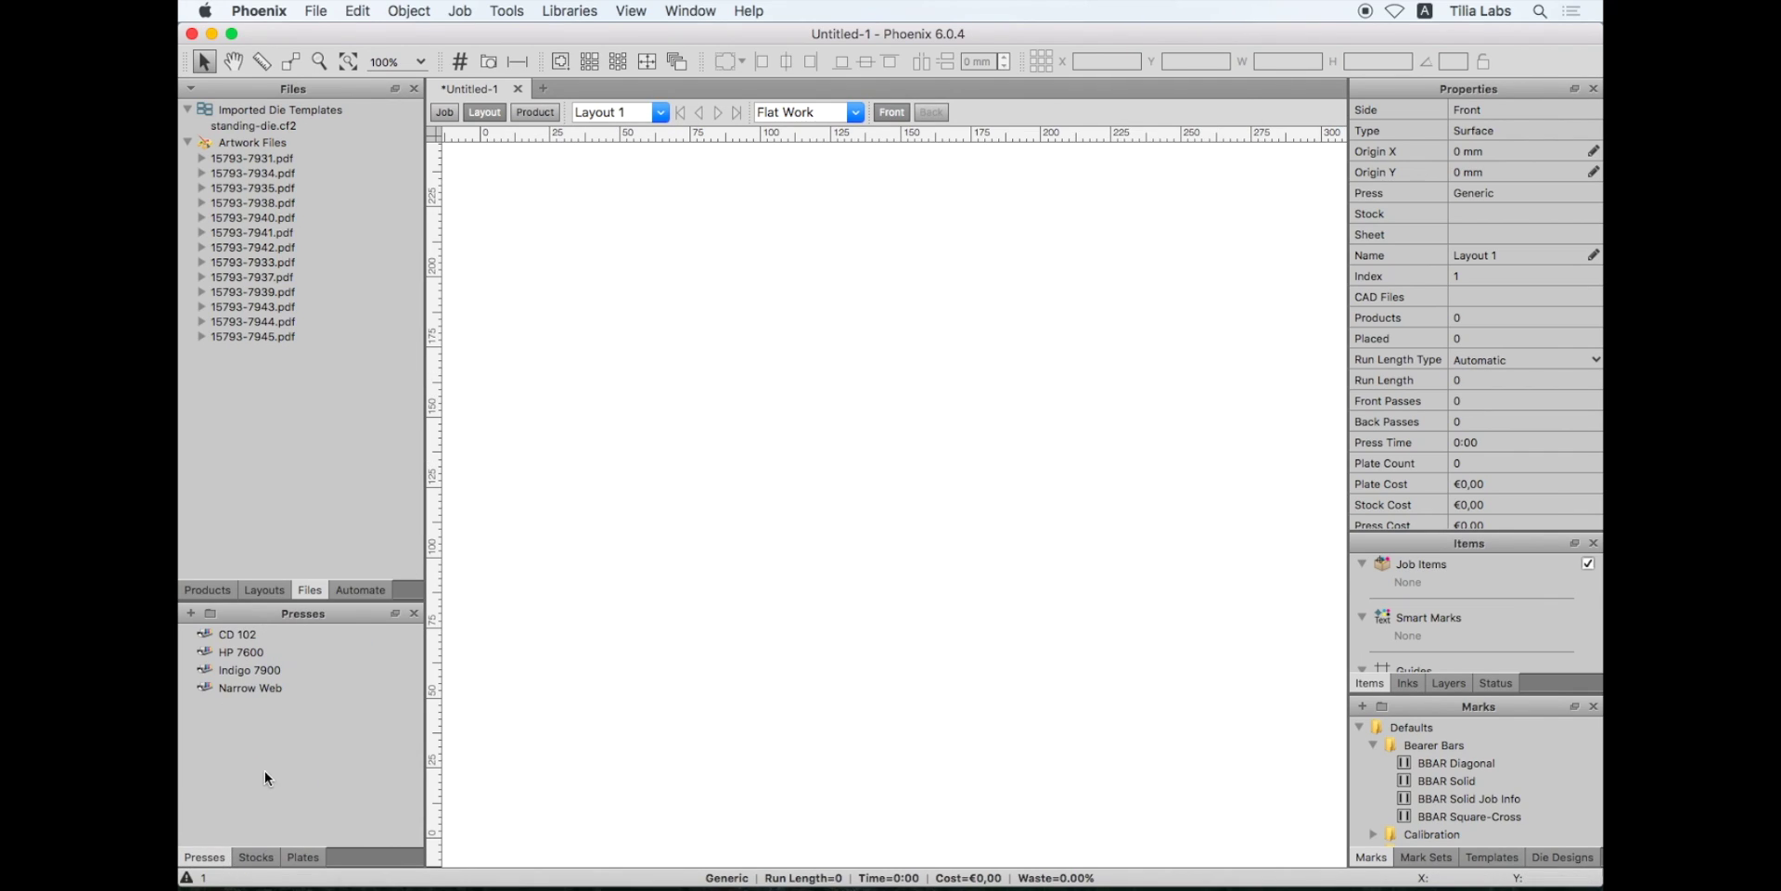
# Place the CD 102 press sheet and the standing-die.cf2 template on the layout, then open the template.
pyautogui.click(216, 590)
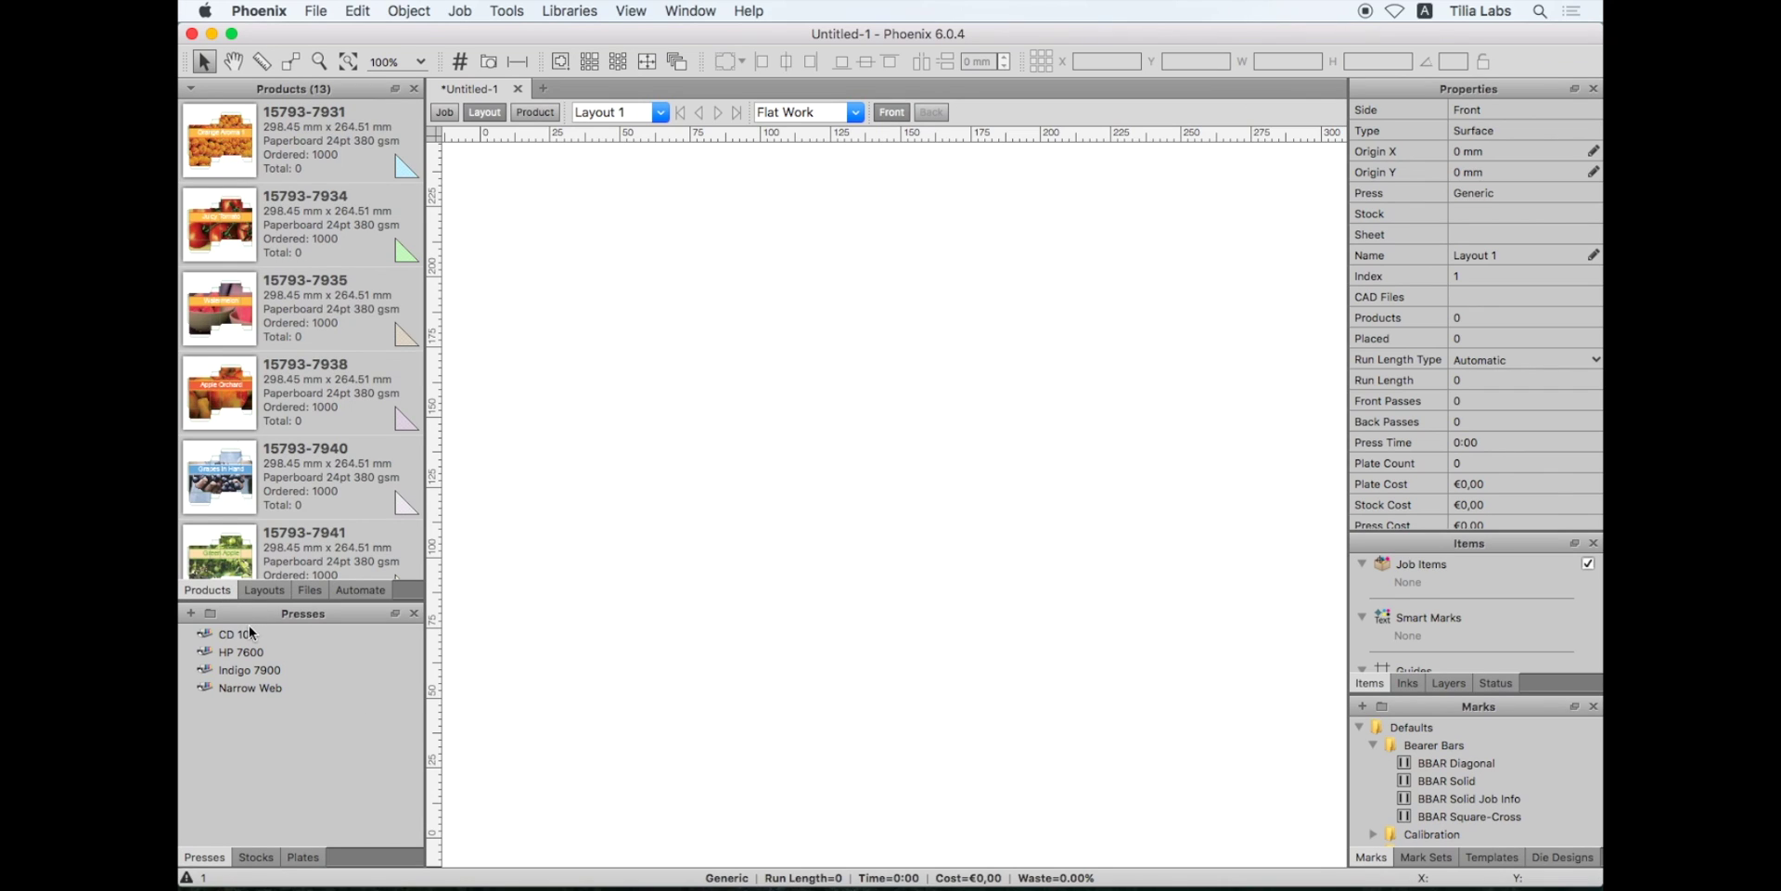
pyautogui.moveTo(244, 638); pyautogui.dragTo(705, 597)
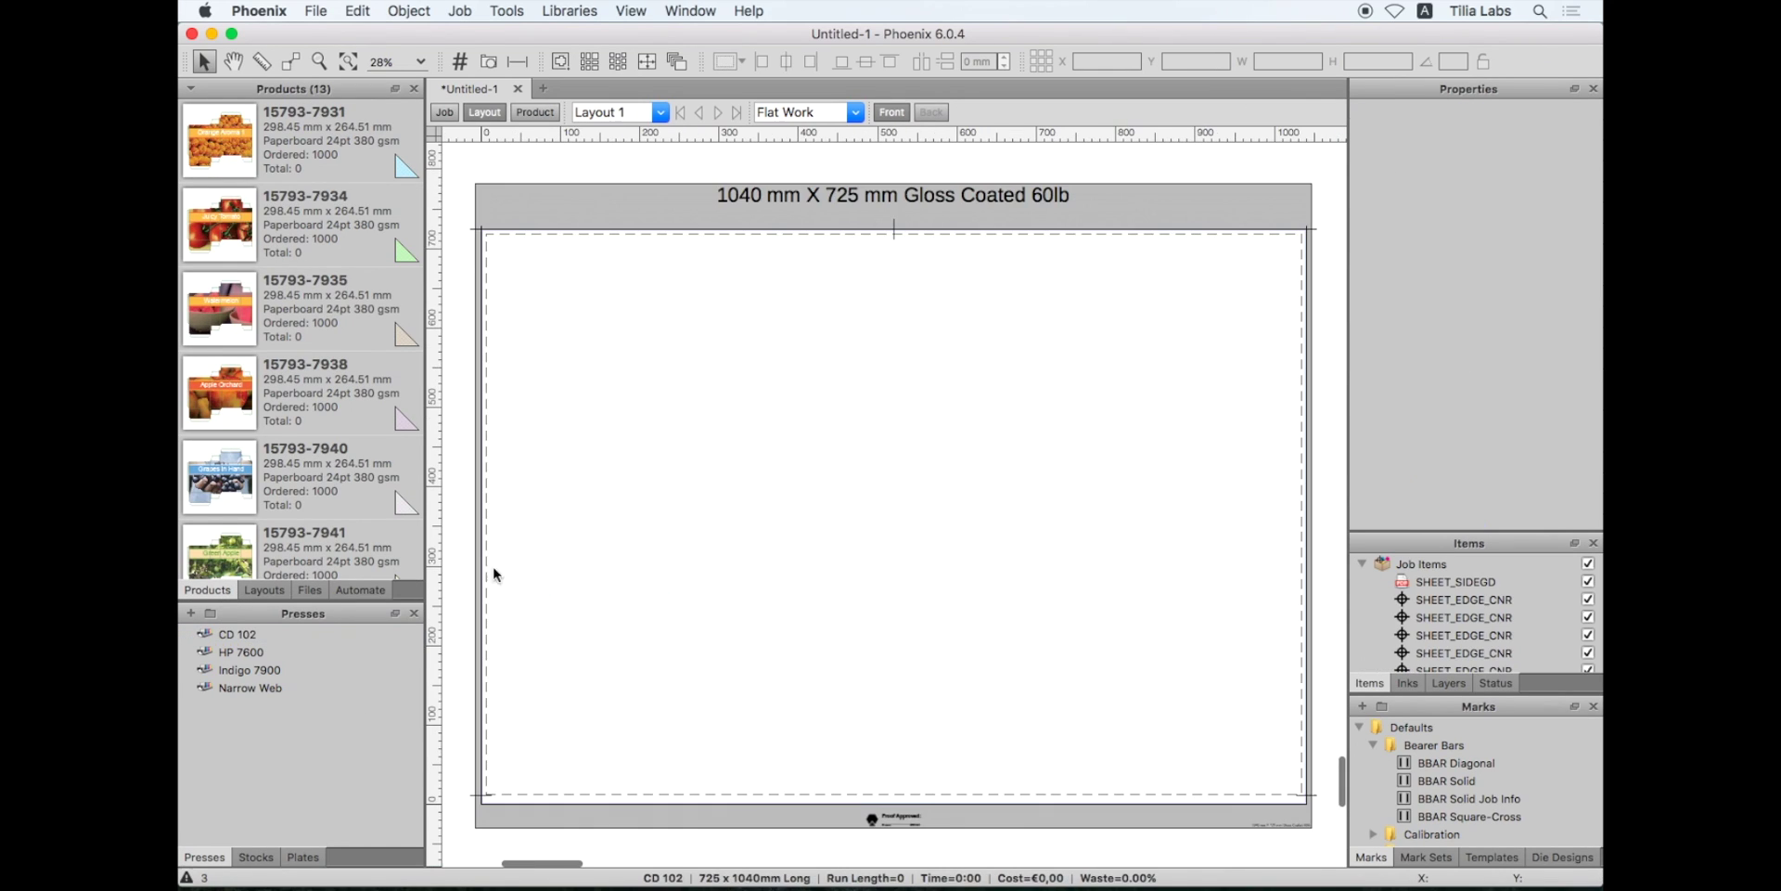
pyautogui.click(310, 590)
pyautogui.moveTo(266, 119); pyautogui.dragTo(698, 319)
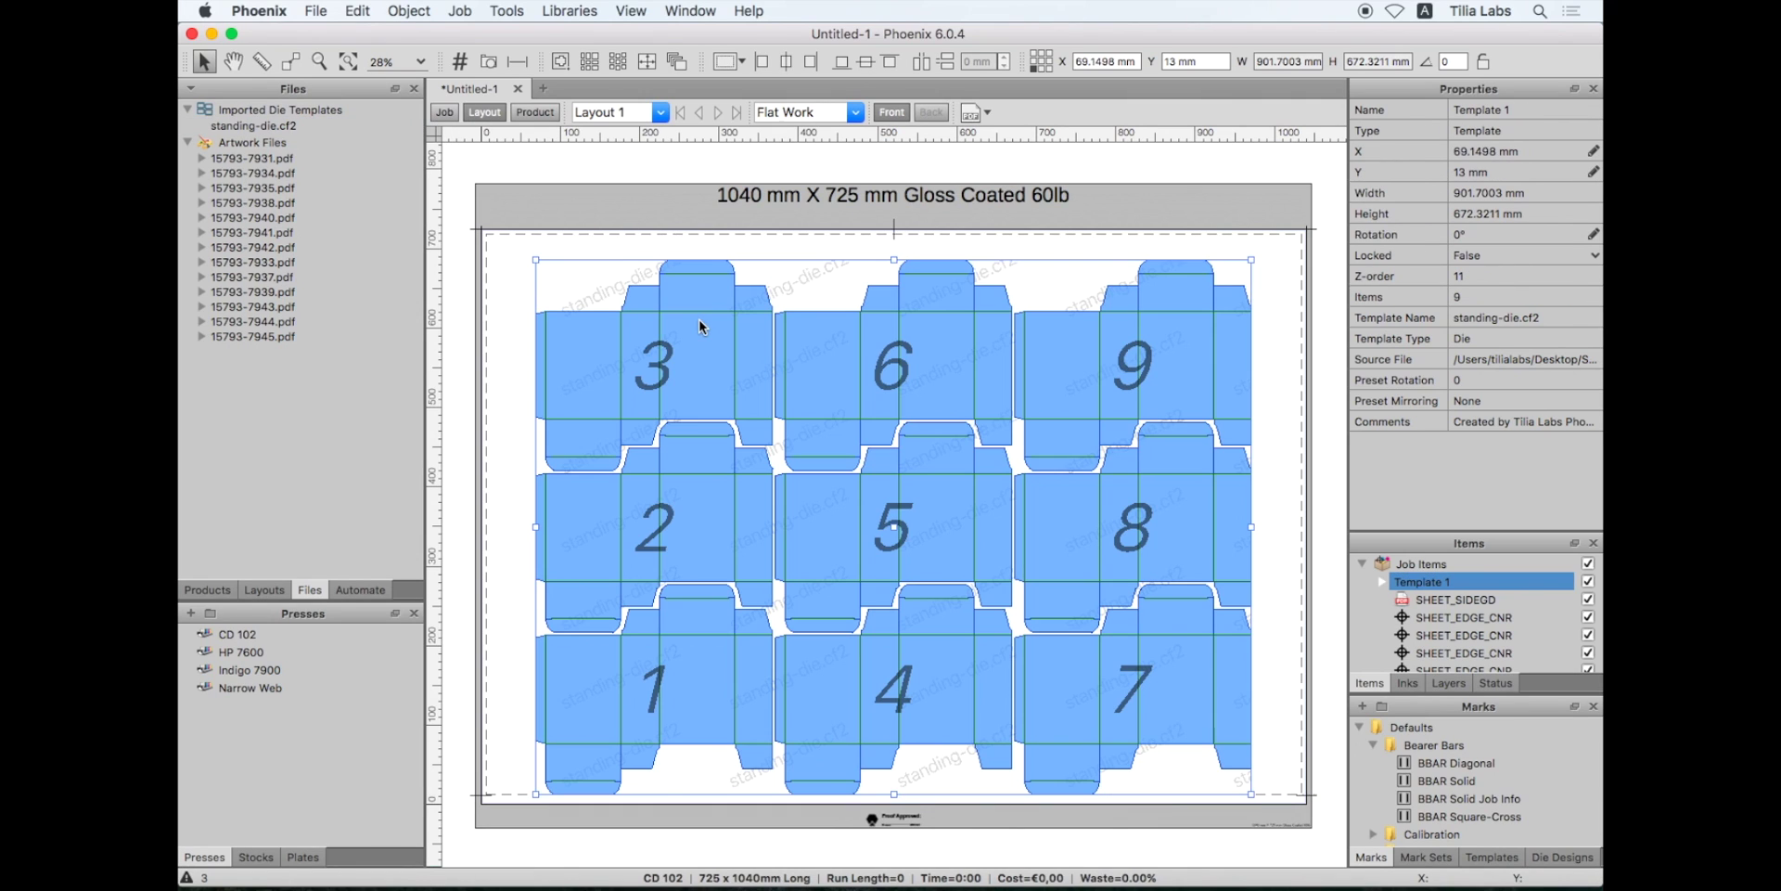
pyautogui.click(212, 590)
pyautogui.doubleClick(708, 366)
# Drag products 15793-7931, 15793-7934 and 15793-7935 into die slots 3, 2 and 1.
pyautogui.moveTo(219, 139); pyautogui.dragTo(660, 366)
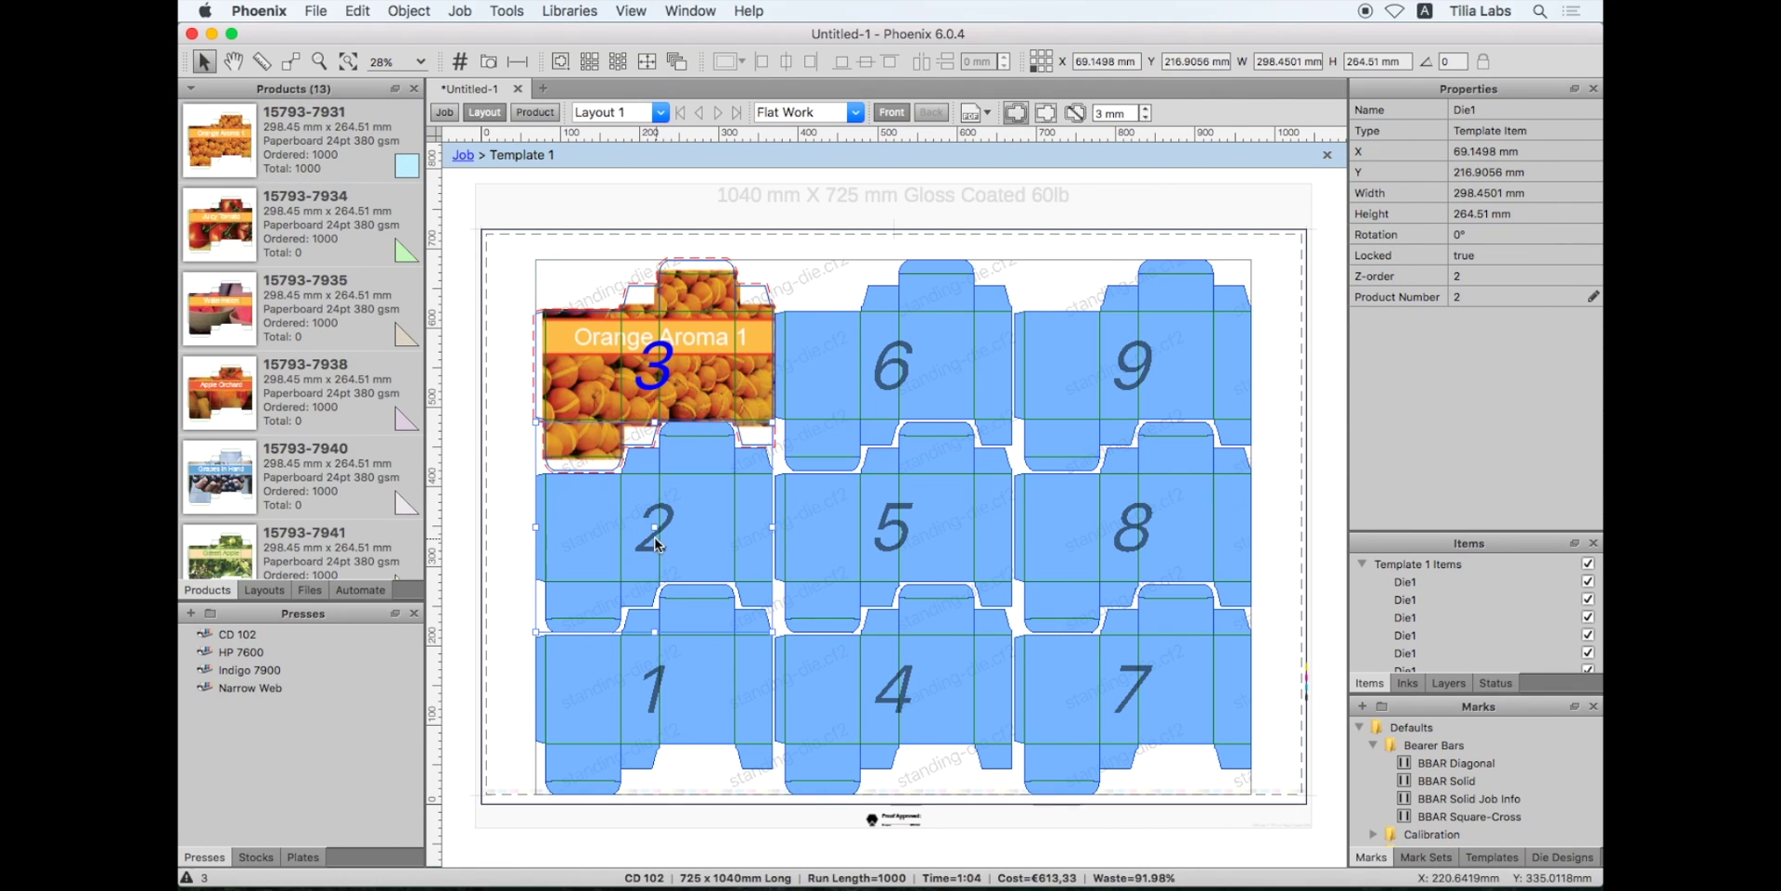
pyautogui.moveTo(297, 231); pyautogui.dragTo(667, 526)
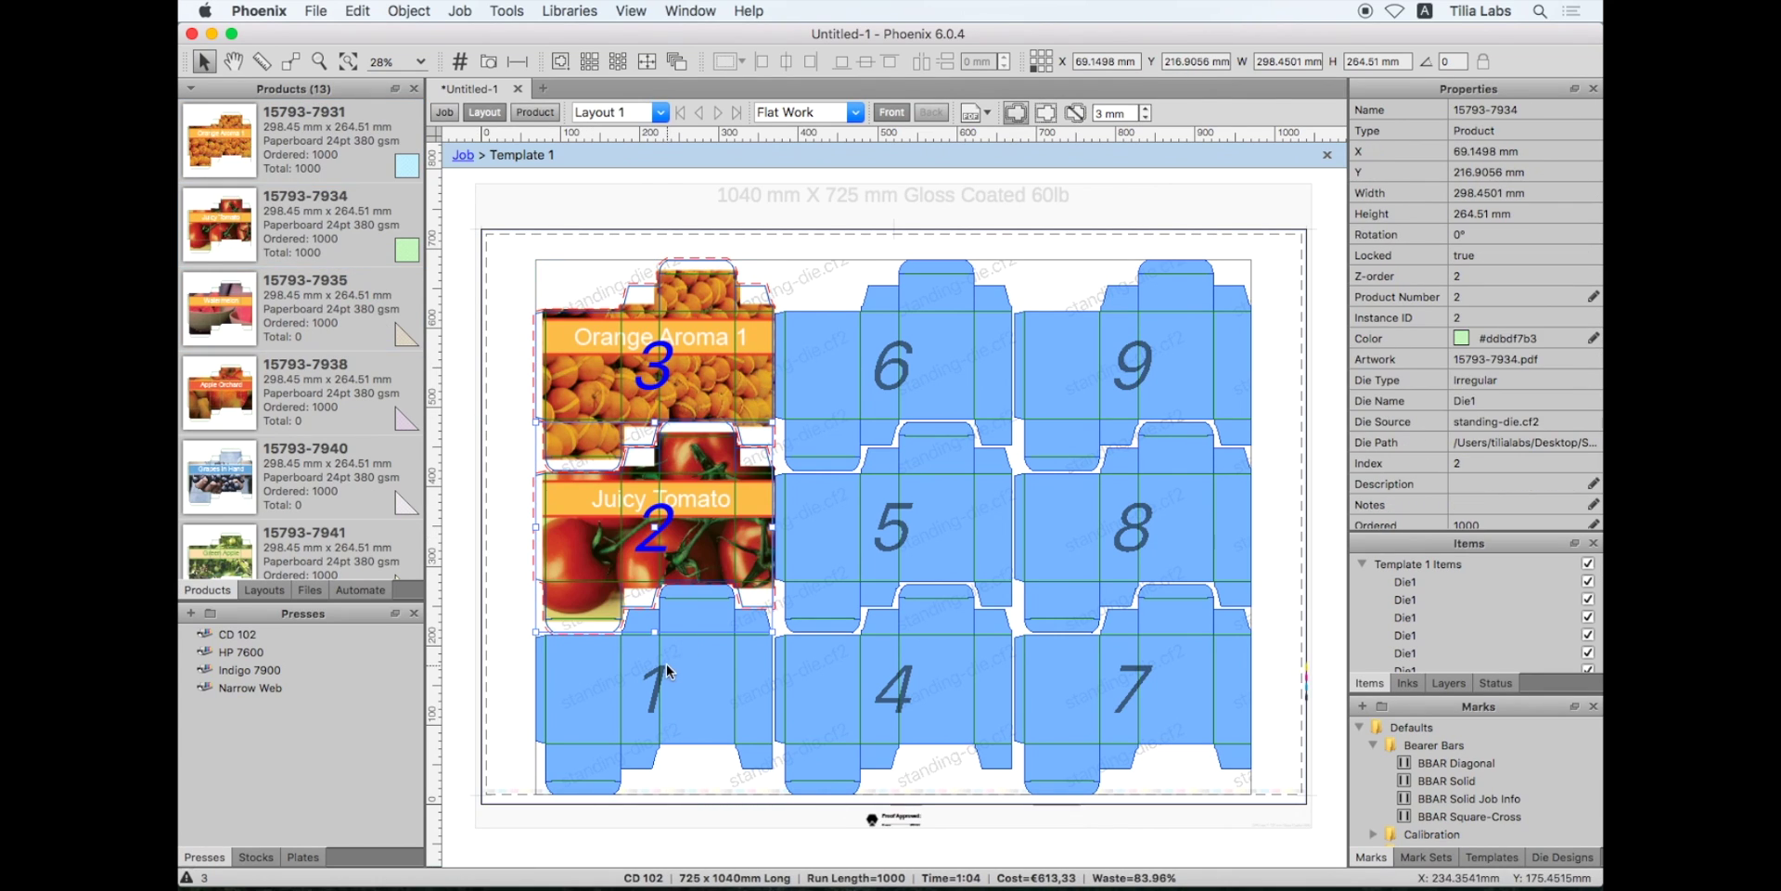
pyautogui.moveTo(298, 306); pyautogui.dragTo(720, 672)
pyautogui.scroll(-5, 321, 377)
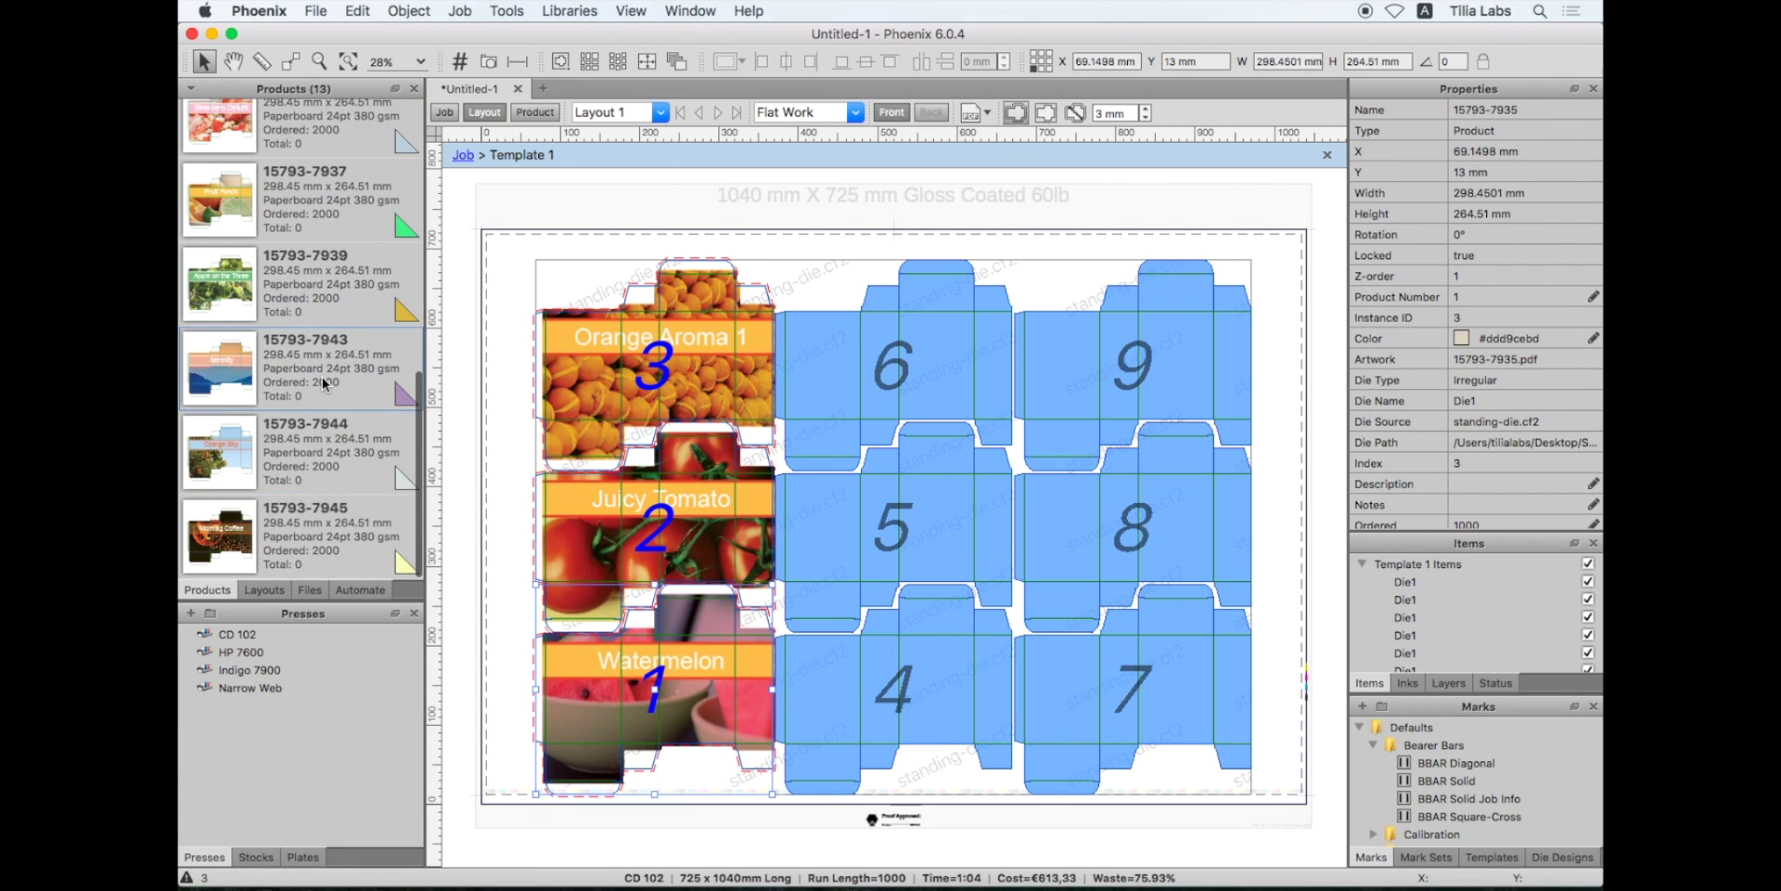
pyautogui.click(660, 112)
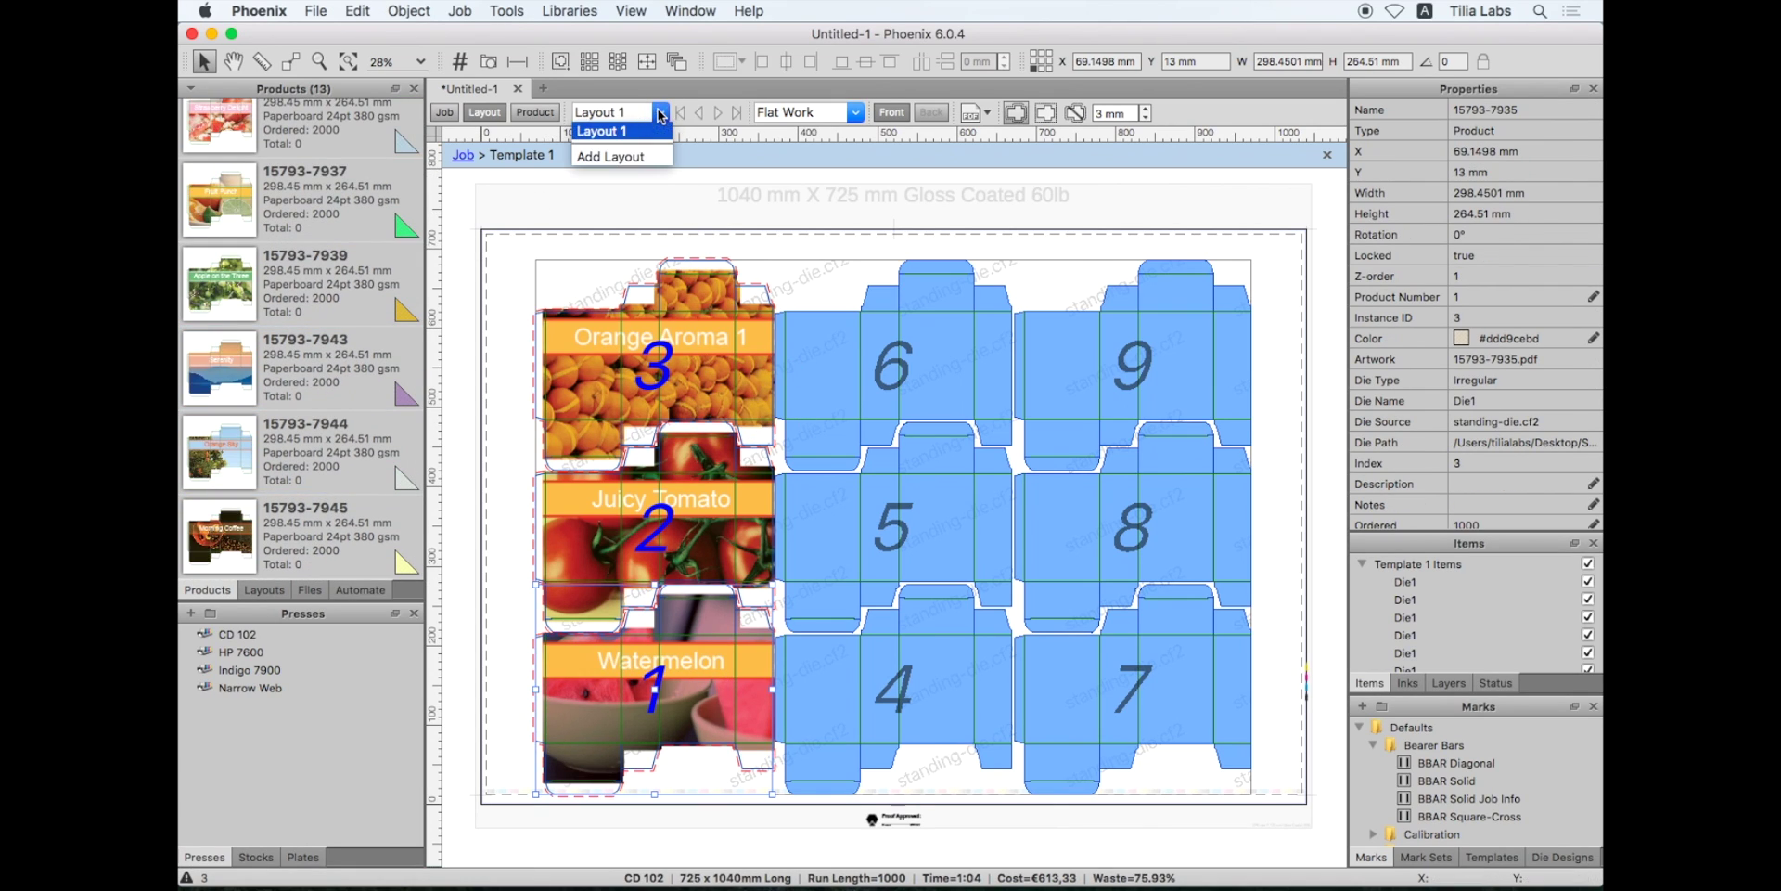
pyautogui.click(453, 213)
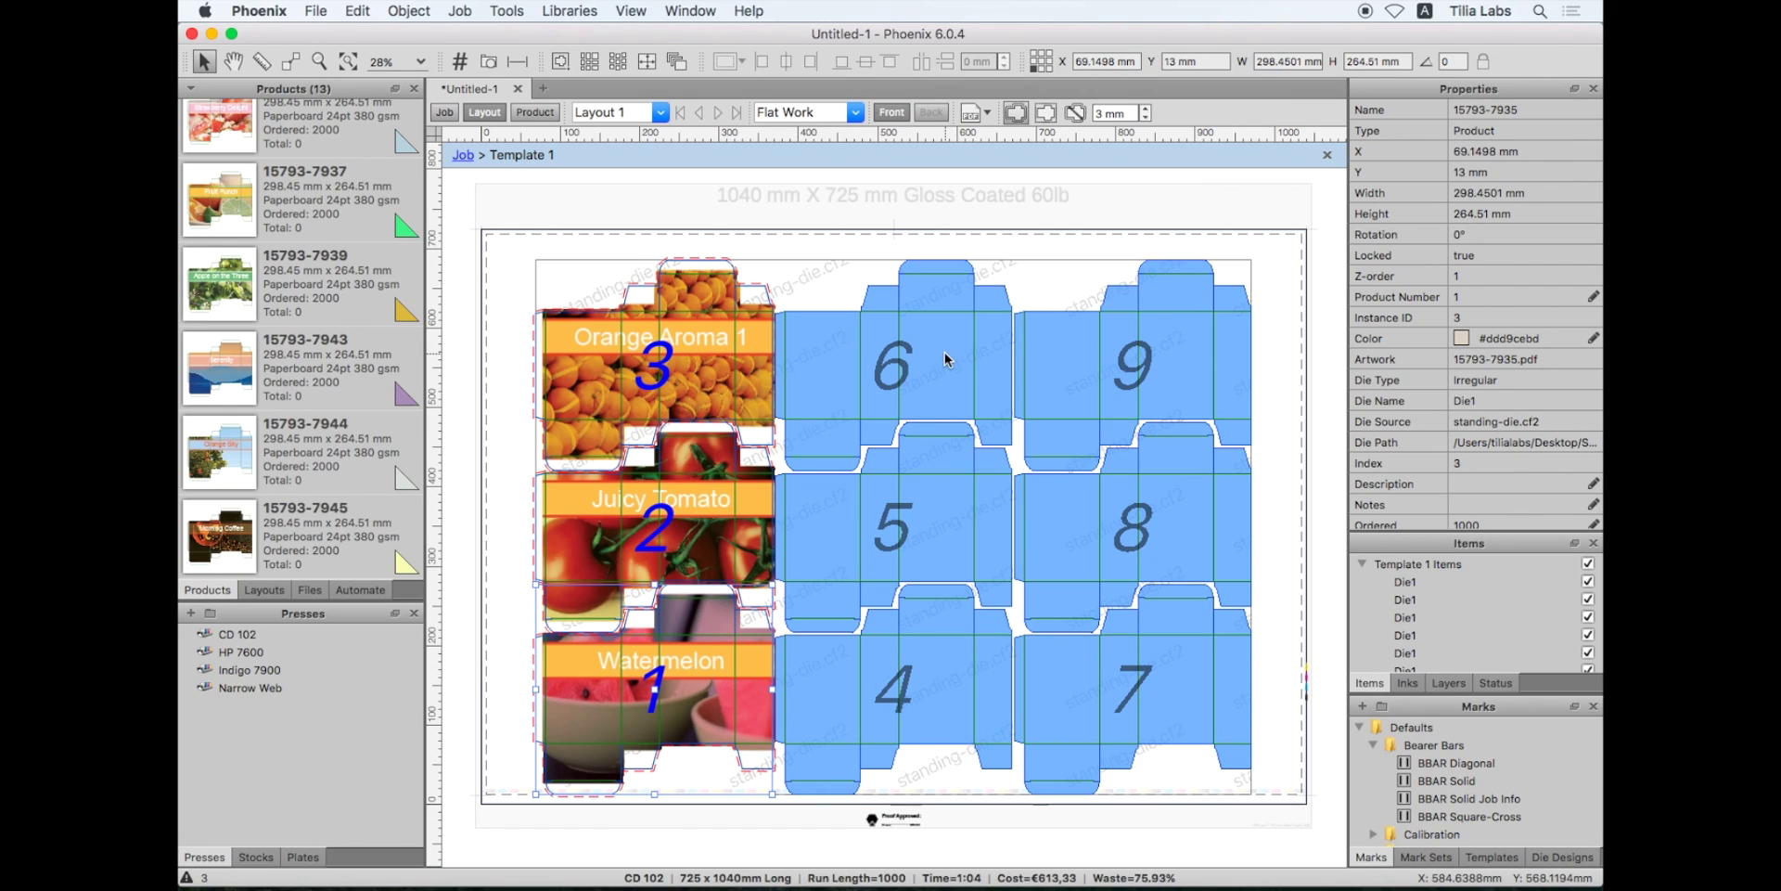
# Leave template editing and remove Layout 1 from the job.
pyautogui.click(1327, 155)
pyautogui.click(264, 589)
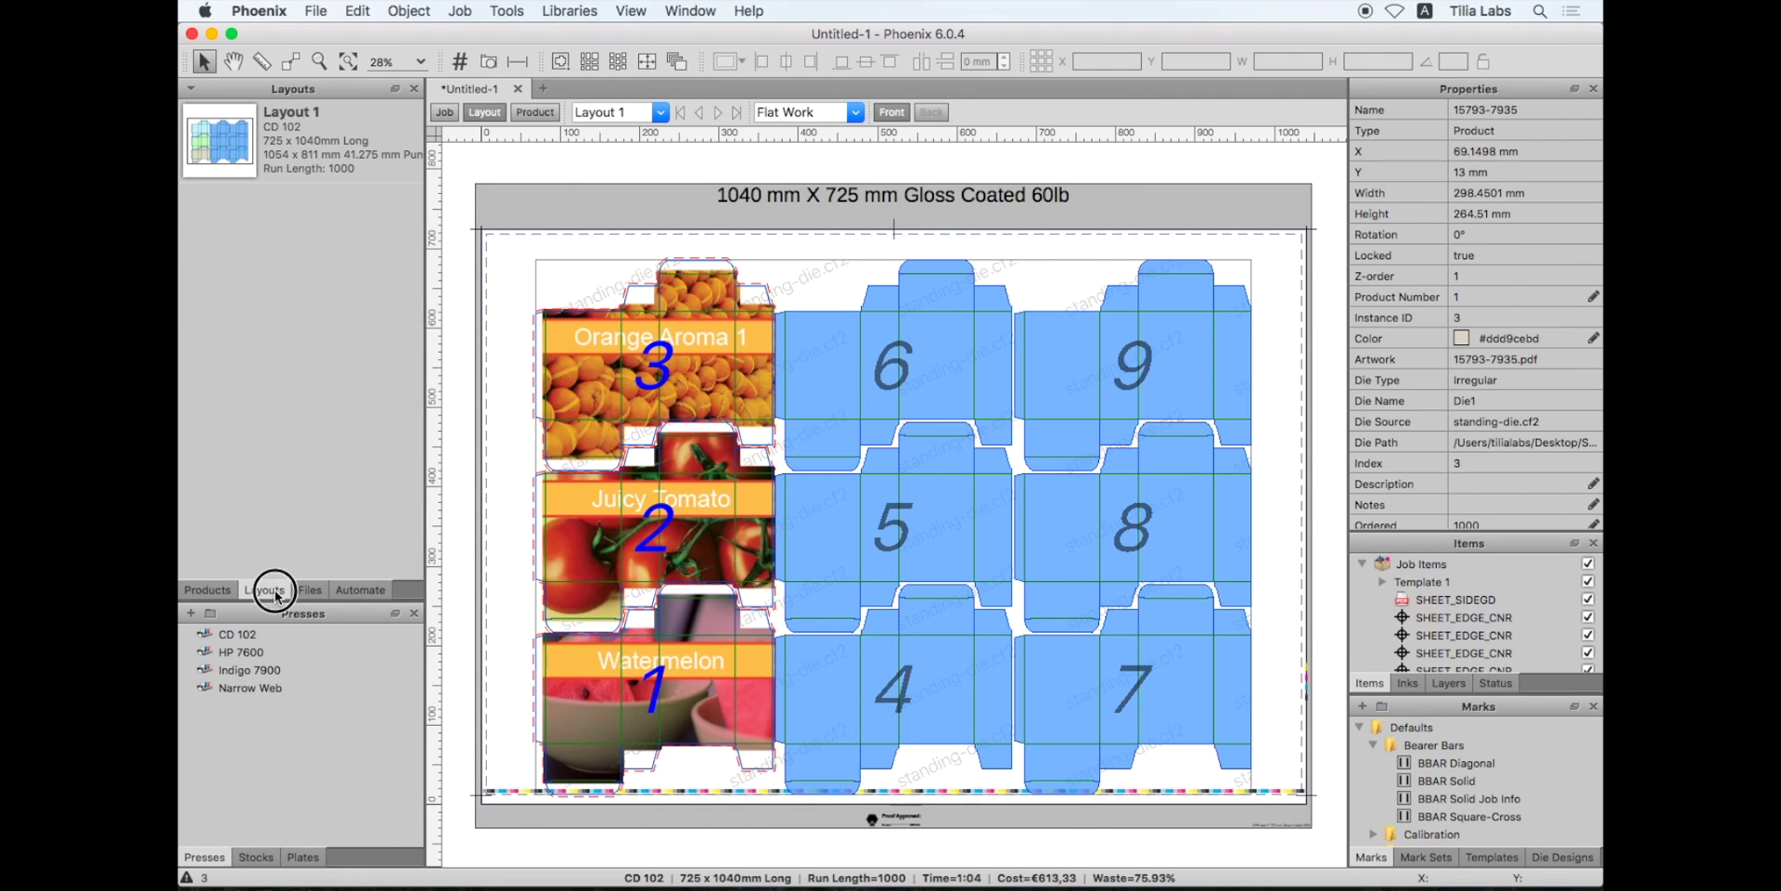
pyautogui.rightClick(327, 170)
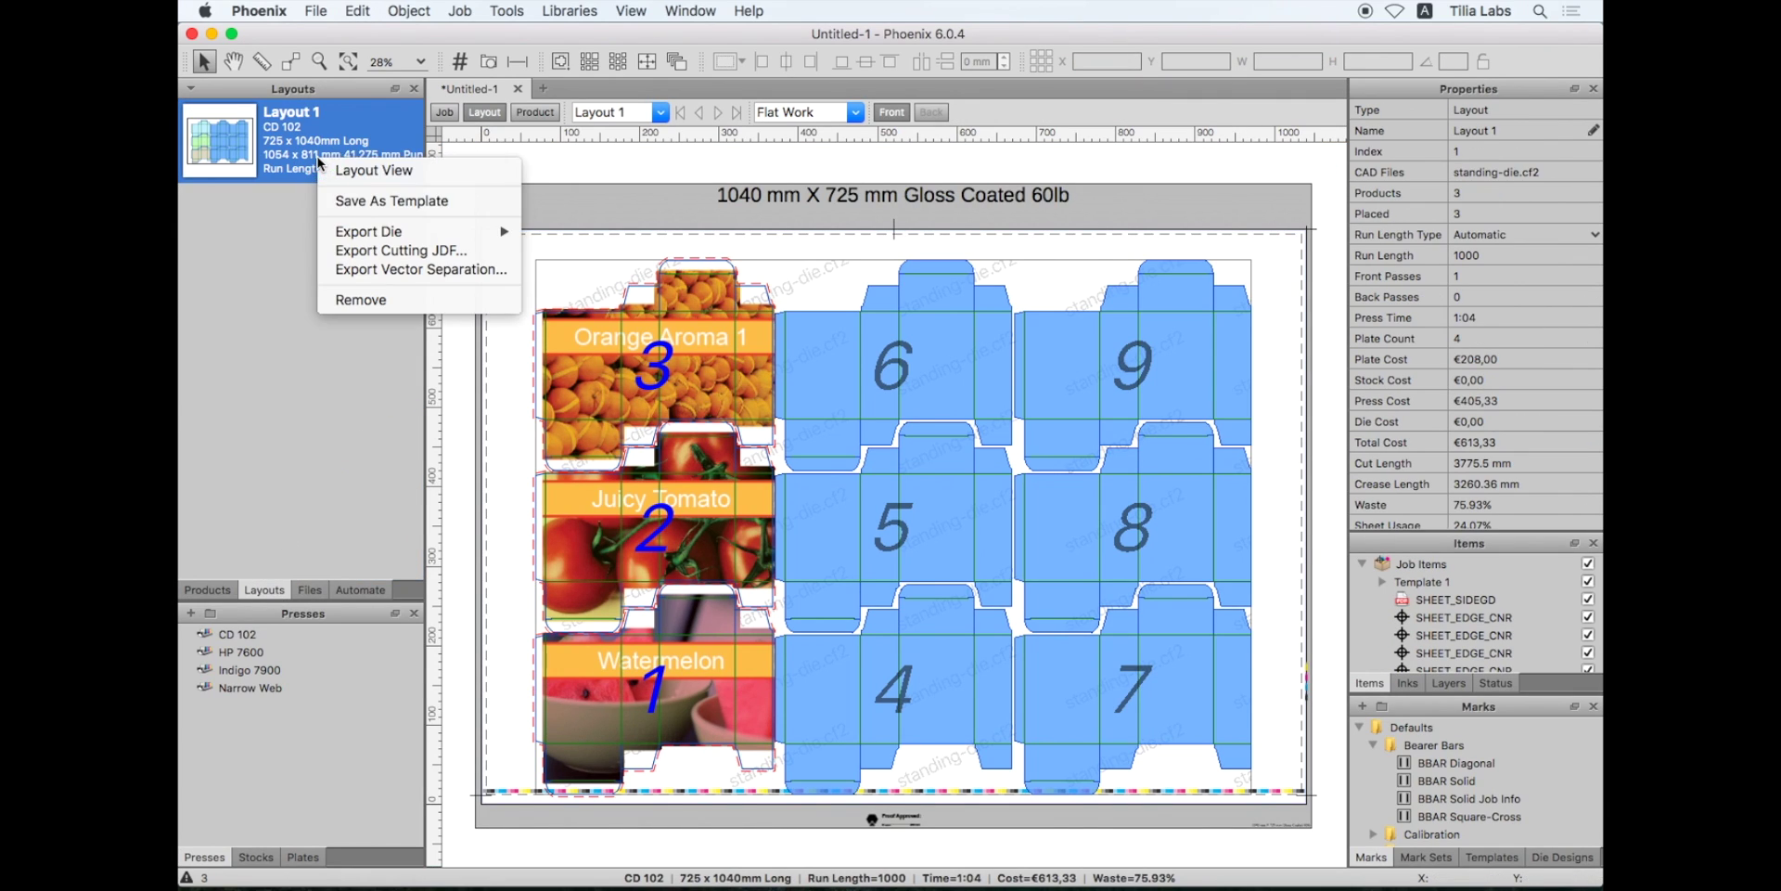
pyautogui.click(348, 302)
# Reopen Imposition AI from the Window menu and run a new plan search.
pyautogui.click(687, 10)
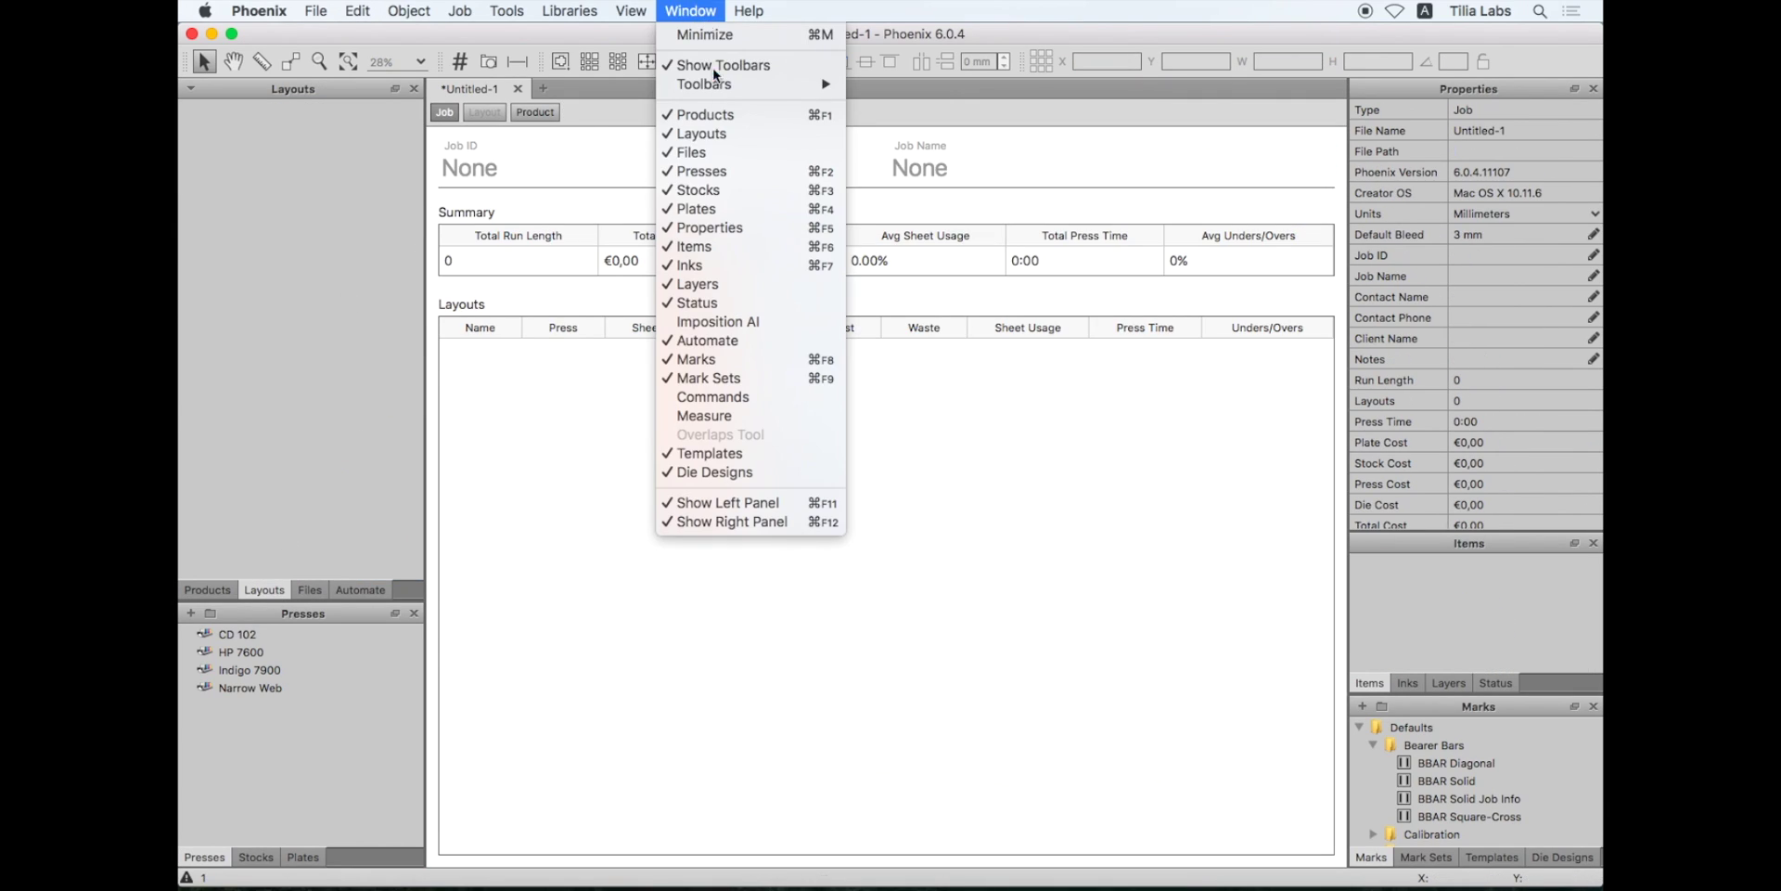
pyautogui.click(701, 324)
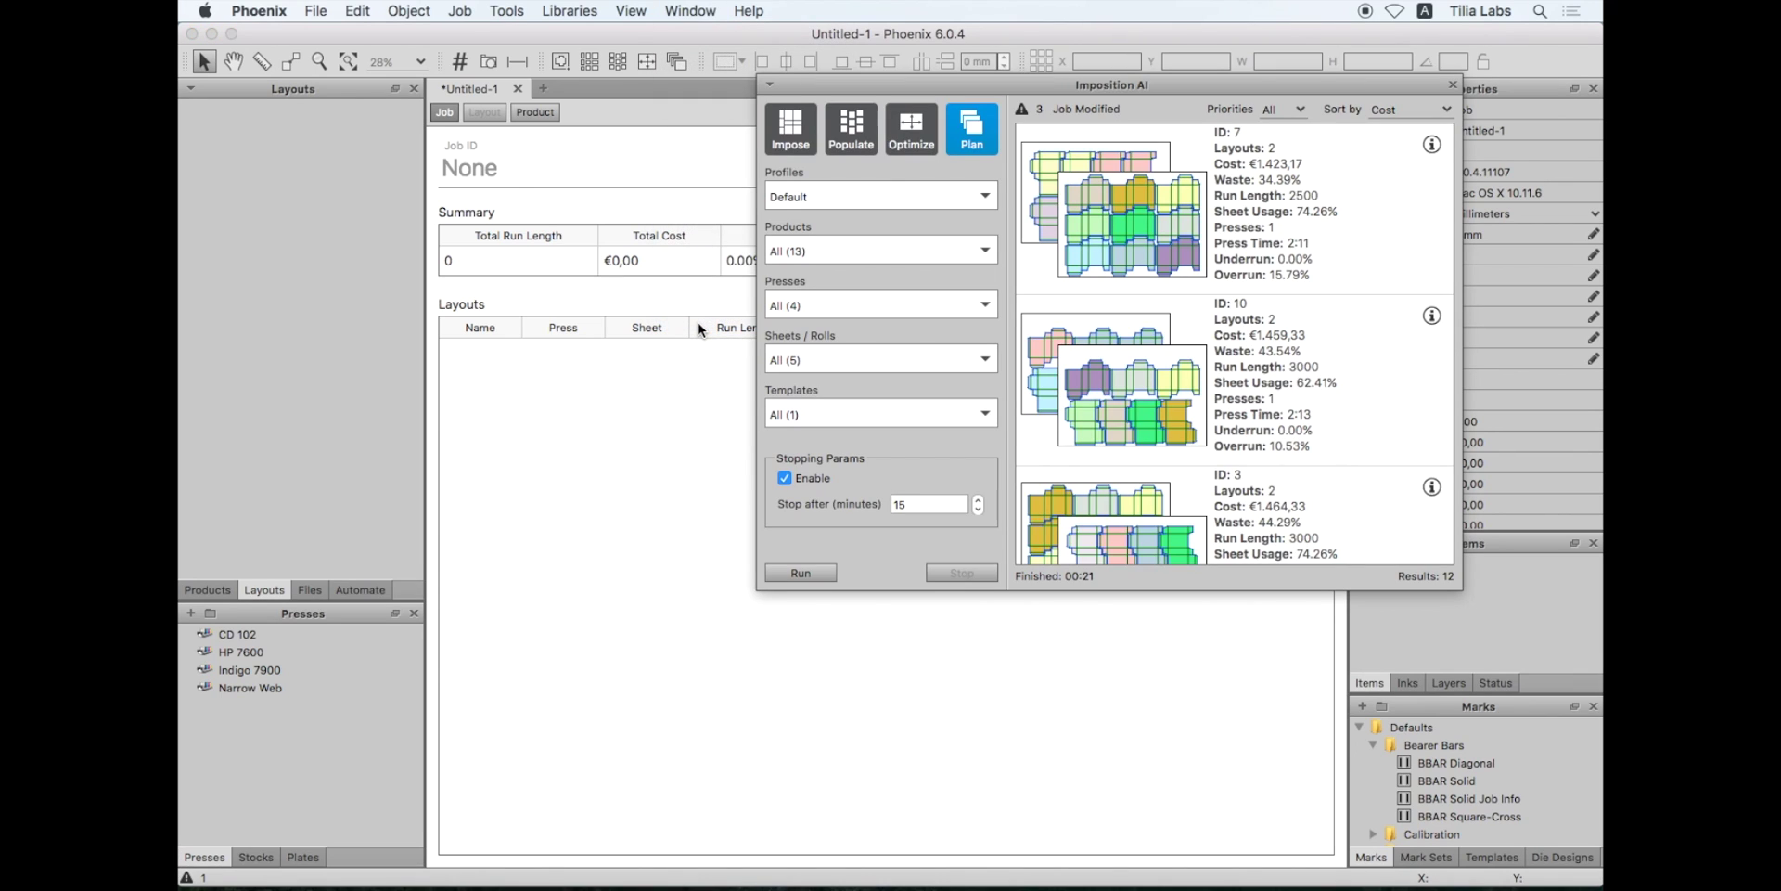
pyautogui.click(799, 569)
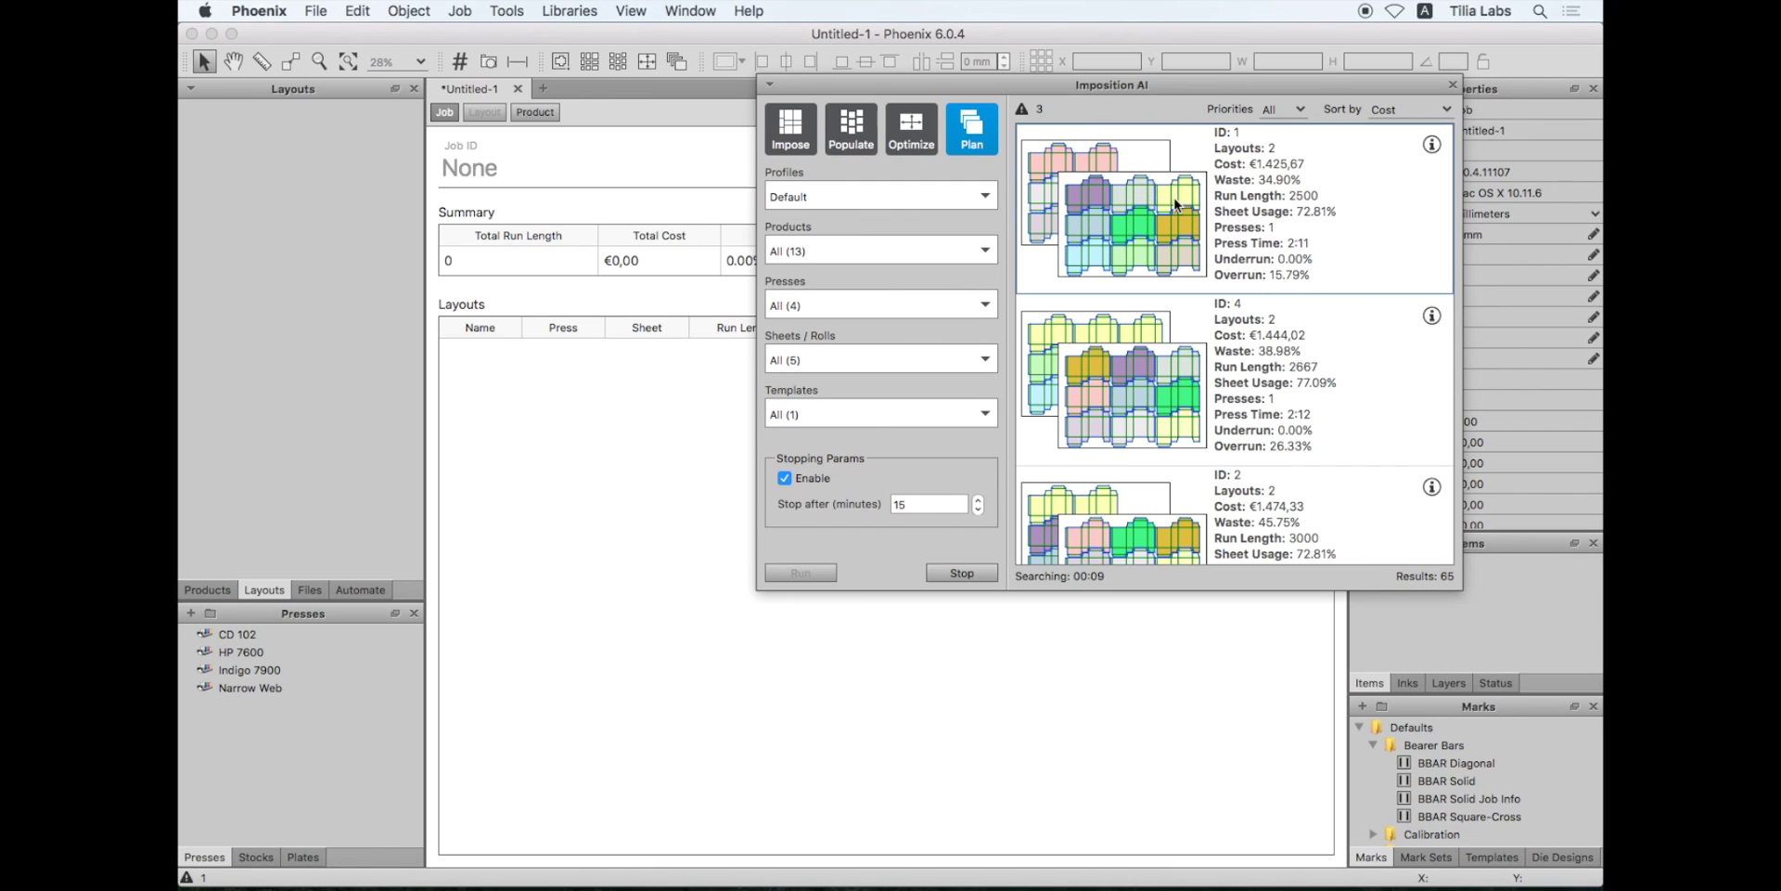
pyautogui.click(1434, 146)
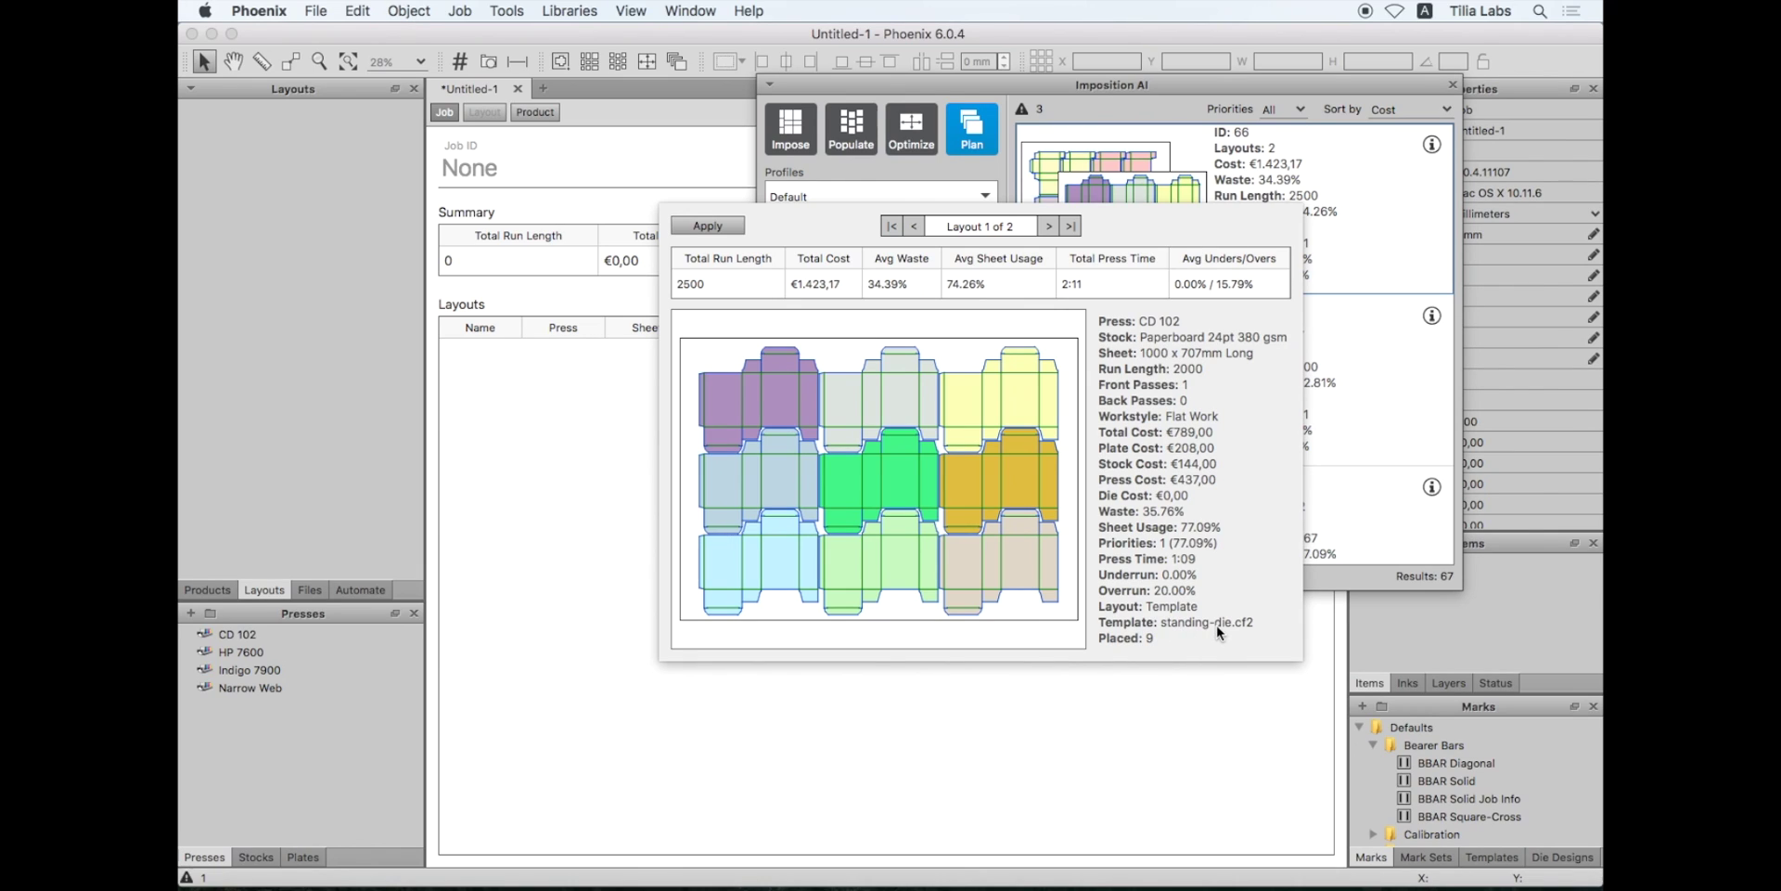
pyautogui.click(1050, 234)
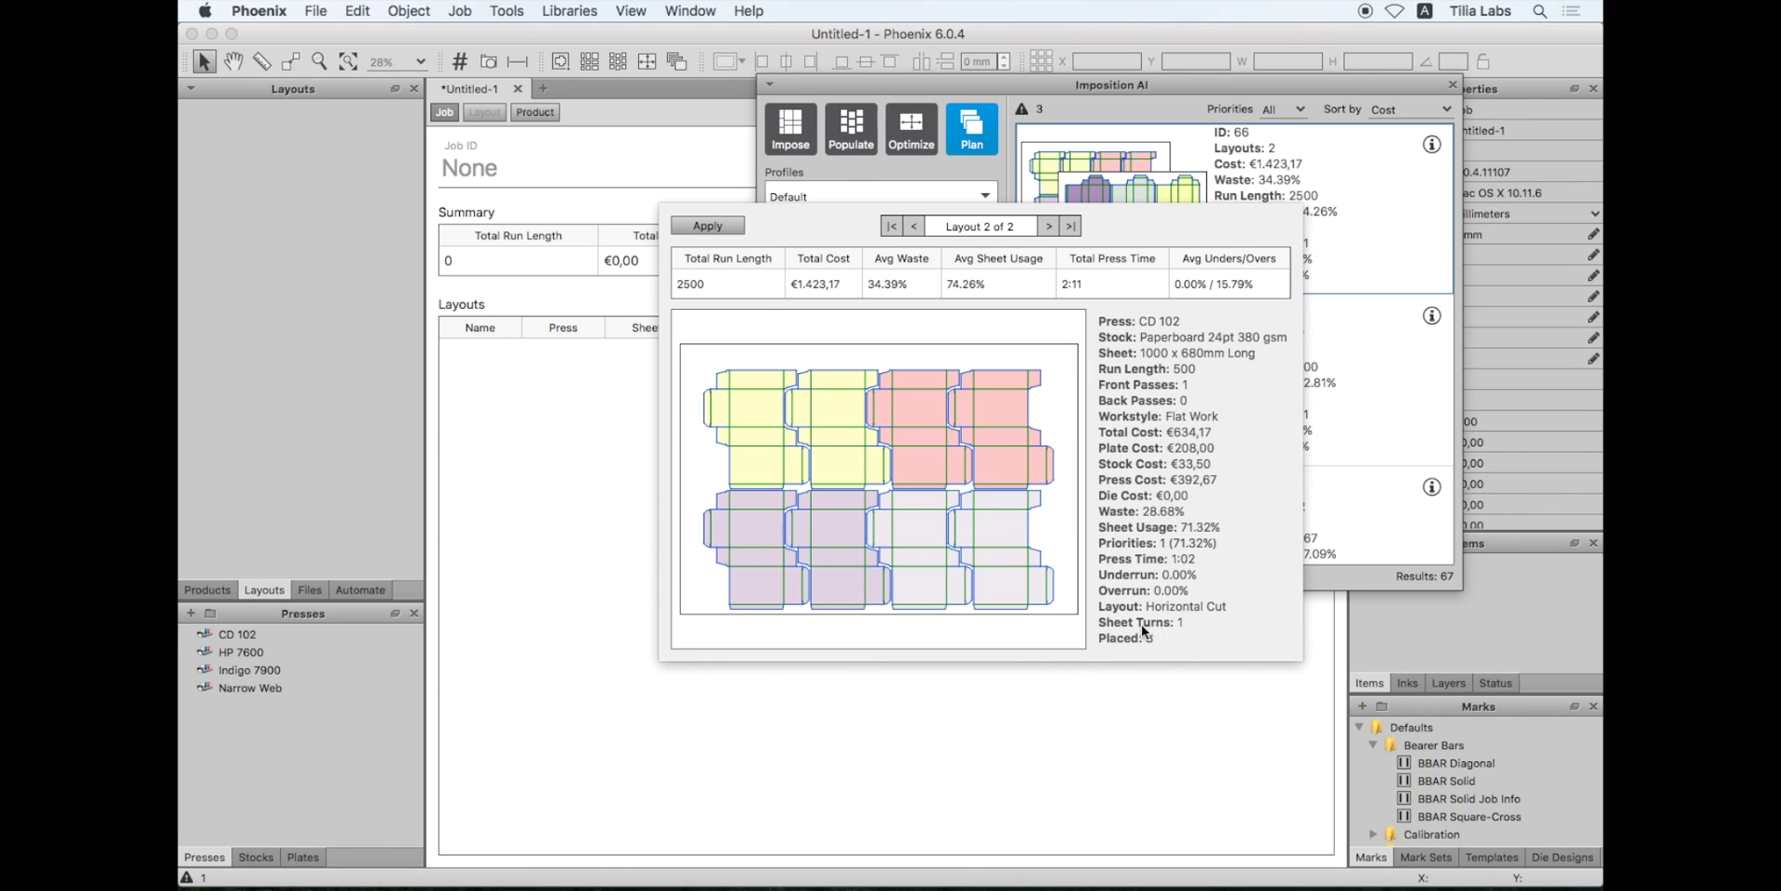
pyautogui.click(1115, 166)
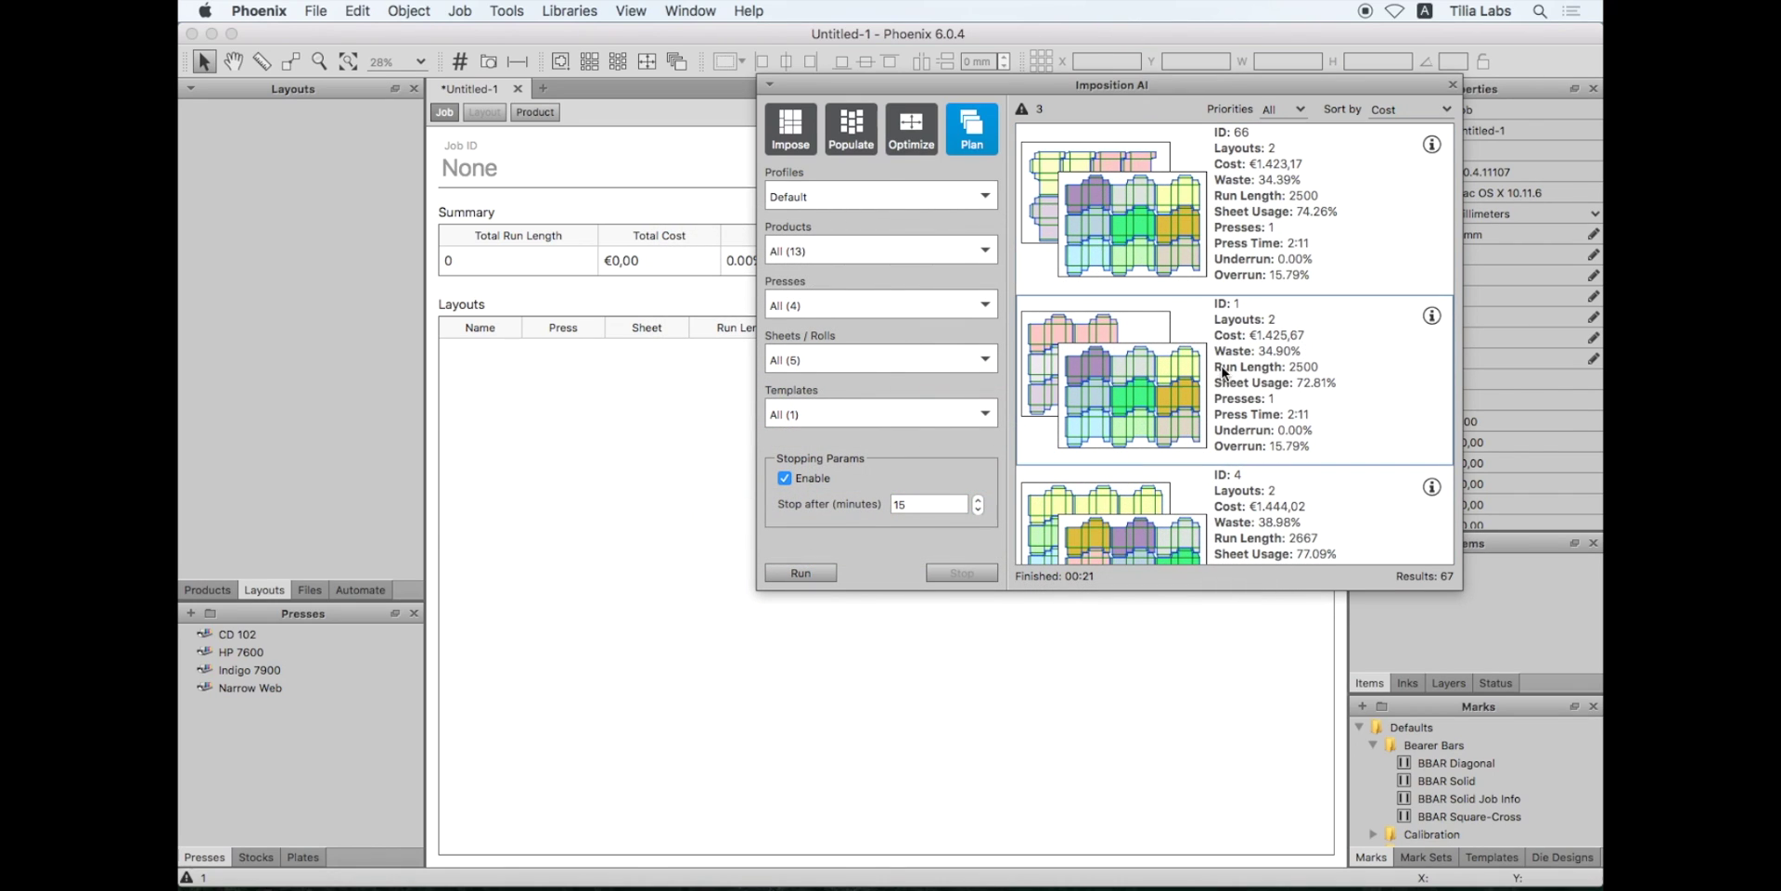
pyautogui.click(1433, 320)
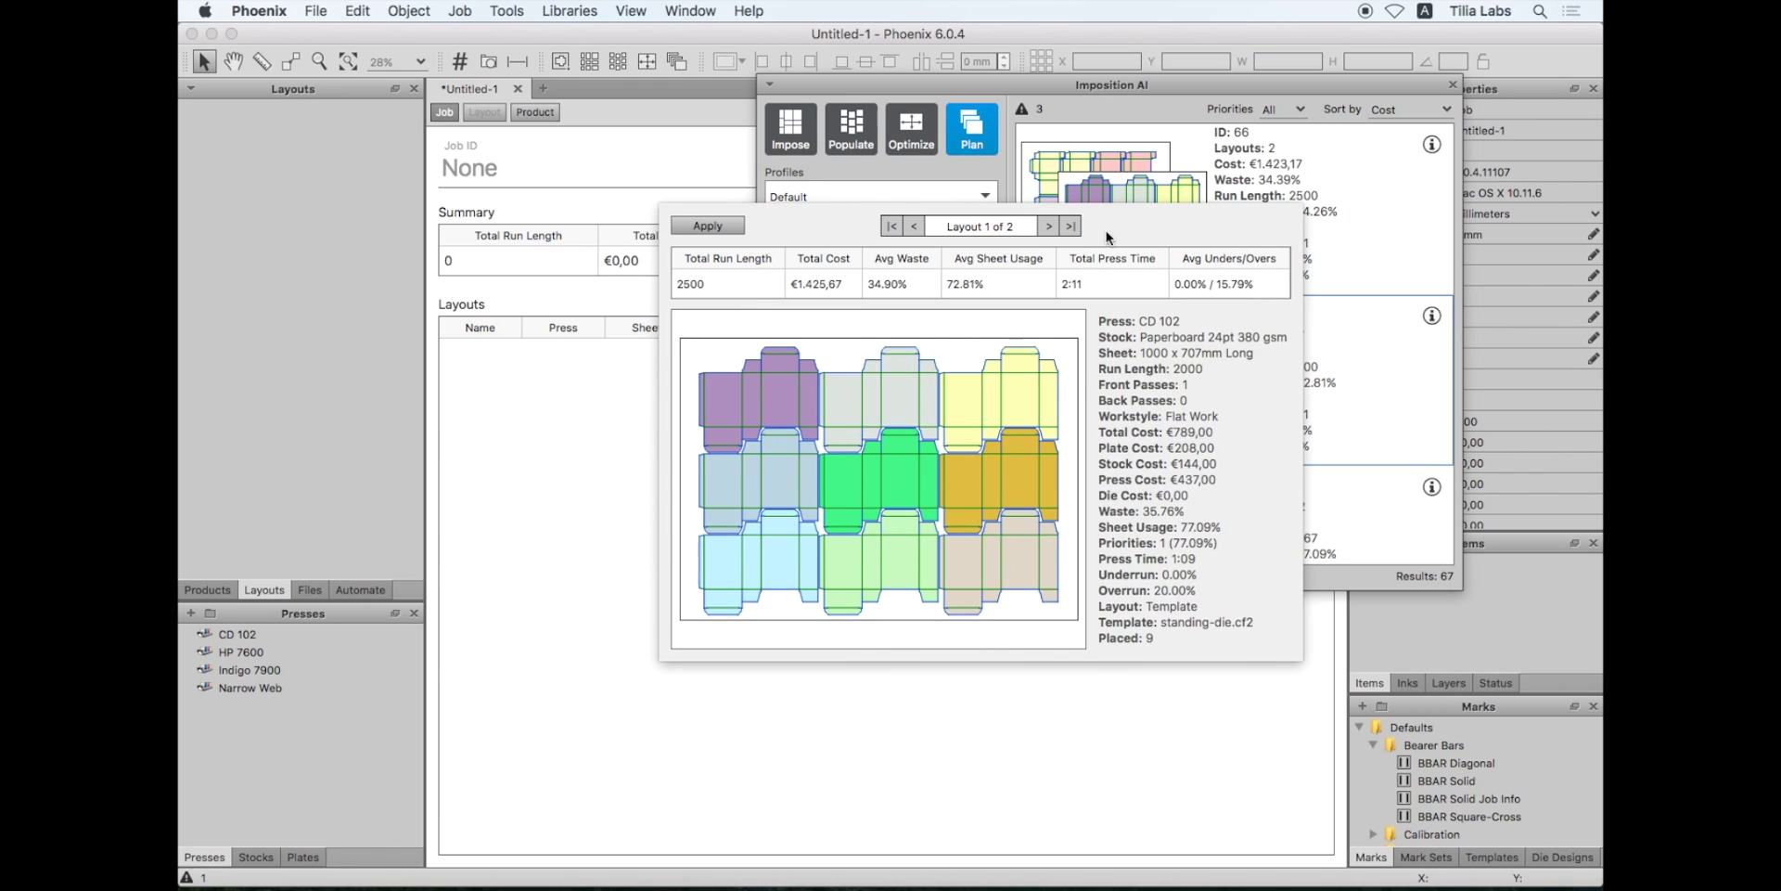
pyautogui.click(1054, 225)
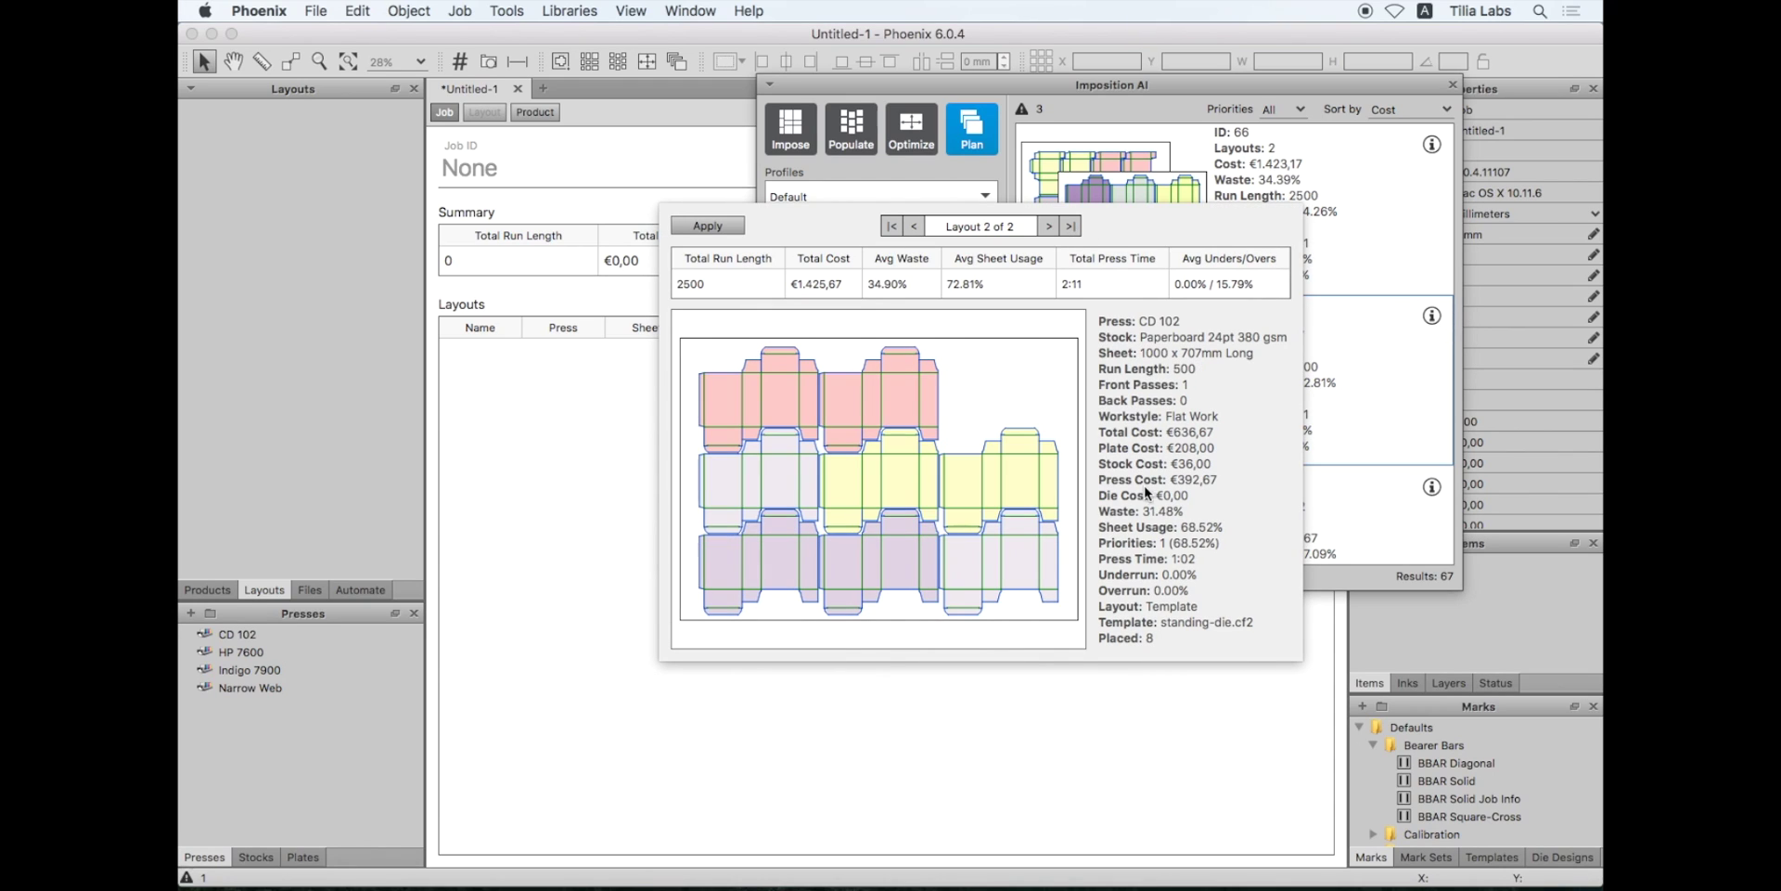
pyautogui.click(1189, 176)
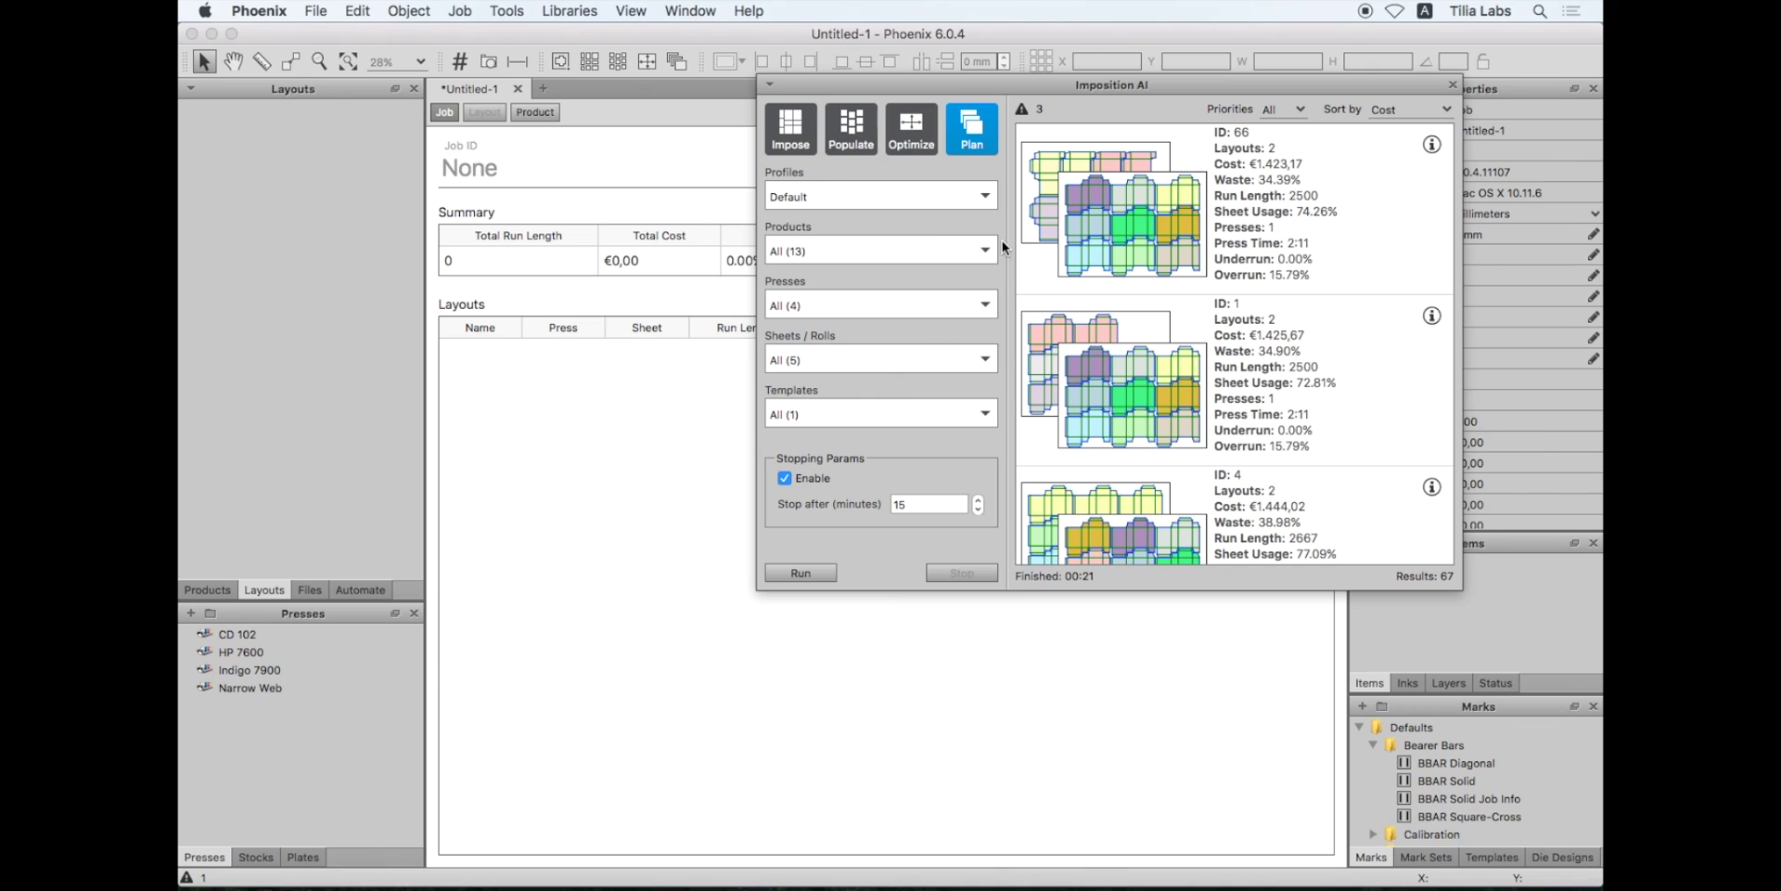
# Choose the Existing planning profile and open its settings, which enable only the Templates strategy.
pyautogui.click(981, 205)
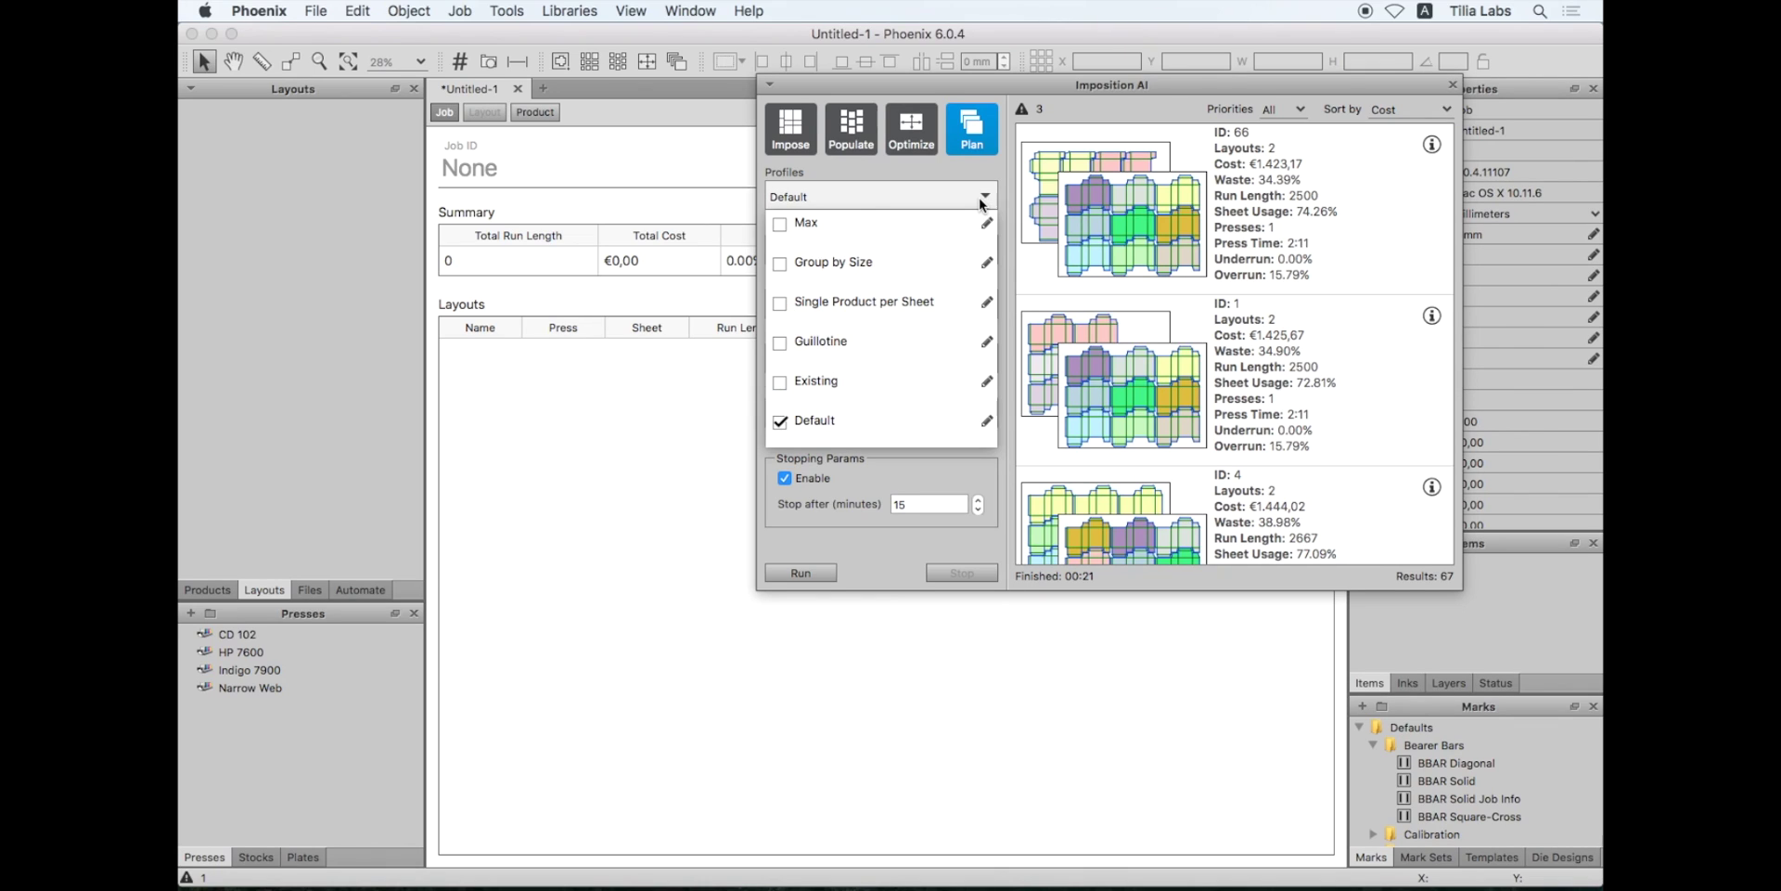
pyautogui.click(824, 384)
pyautogui.click(986, 197)
pyautogui.click(992, 380)
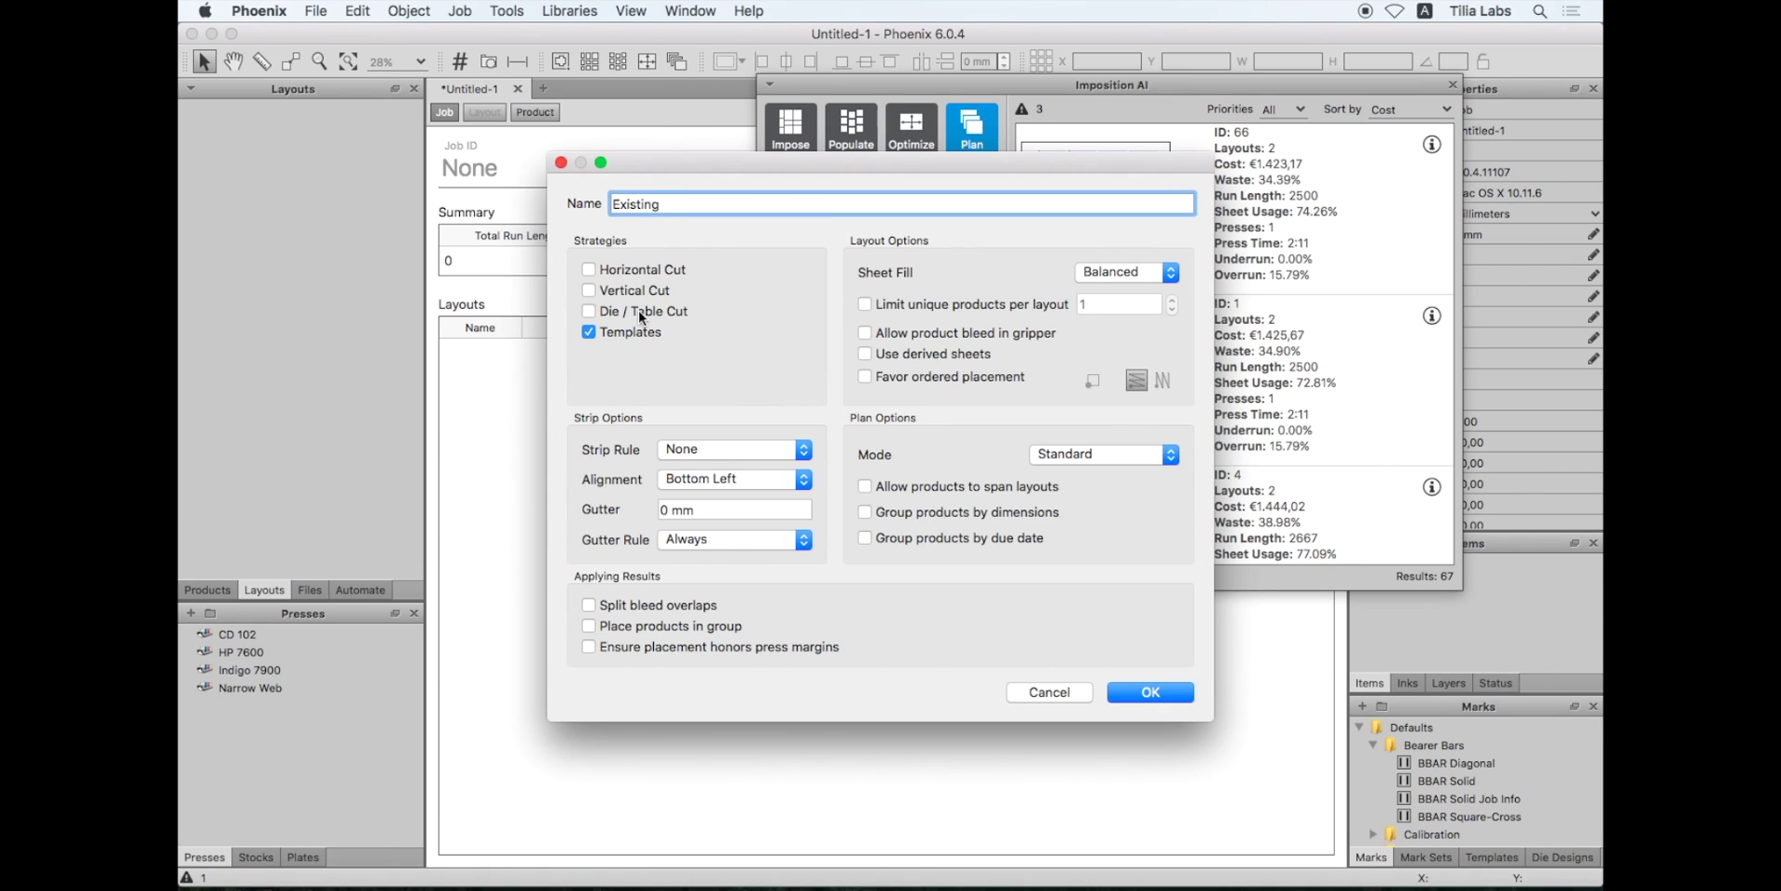
# Cancel the profile settings, run the plan, and apply result ID 1 costing €1,425.67.
pyautogui.click(1039, 694)
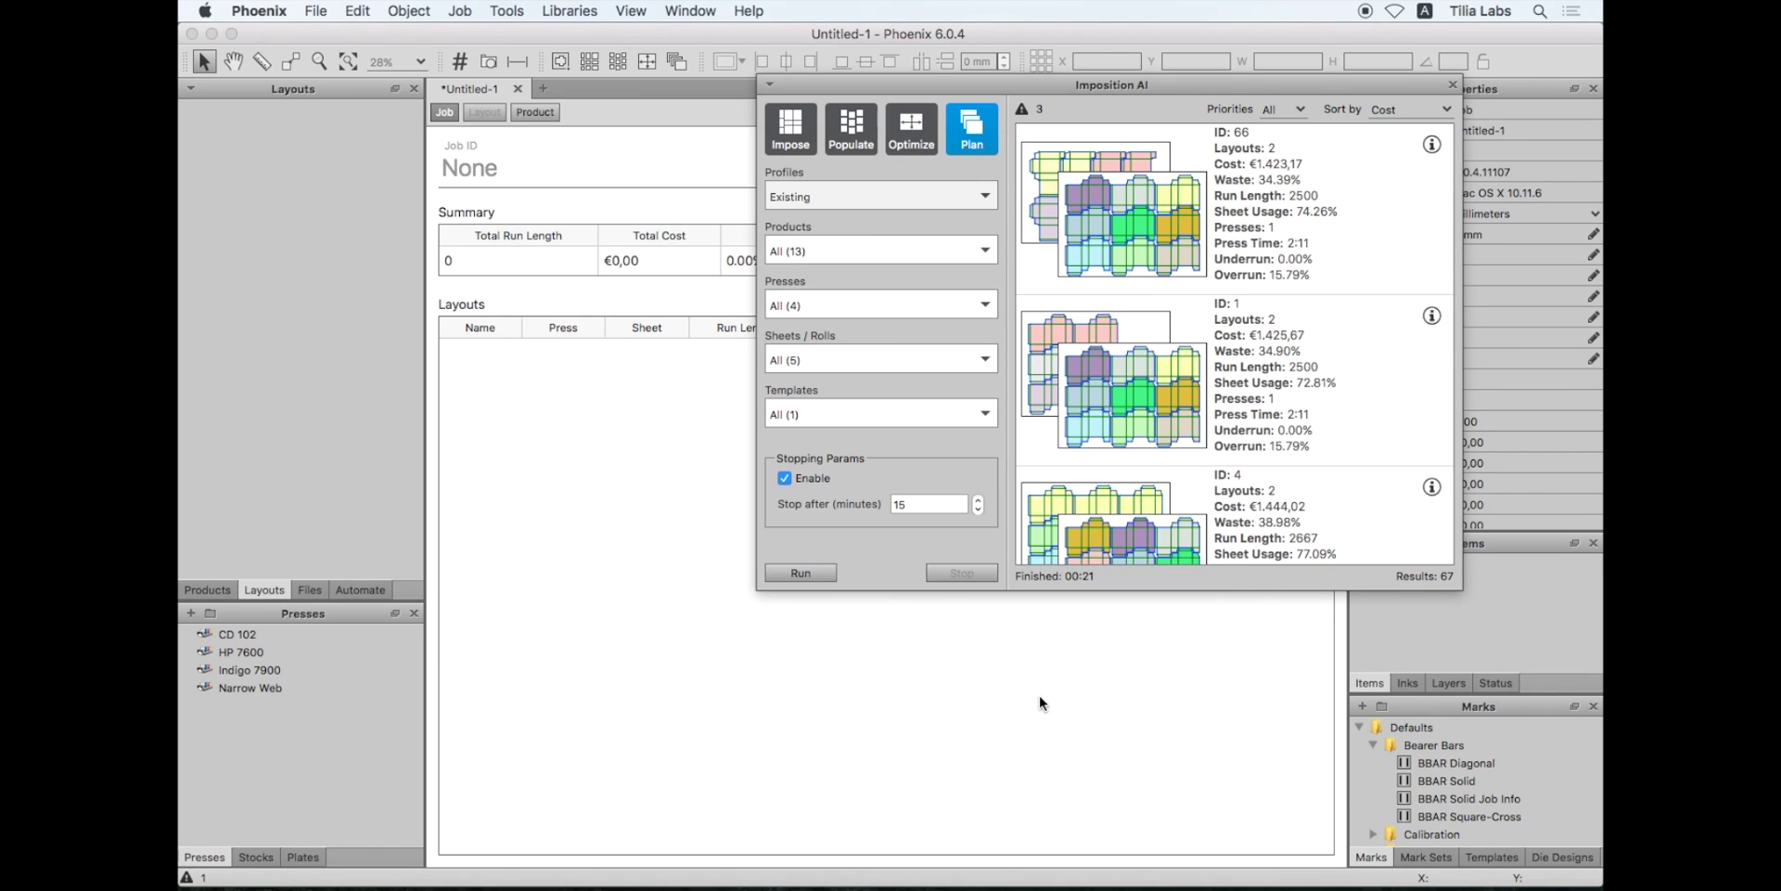
pyautogui.click(800, 573)
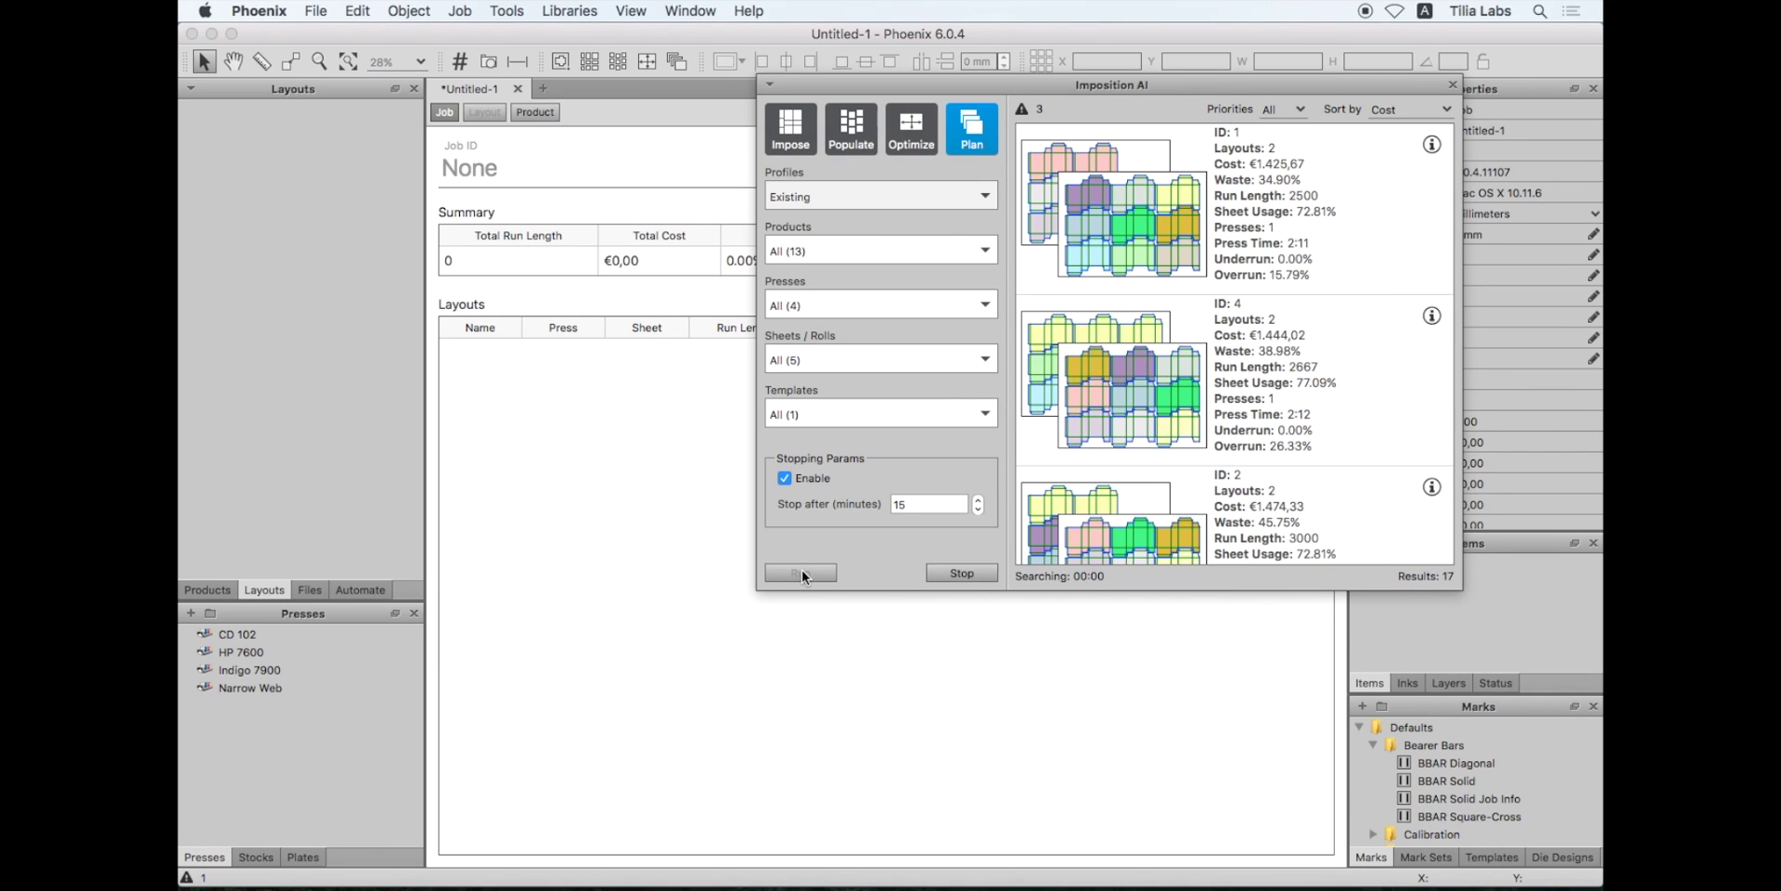
pyautogui.scroll(-3, 1168, 434)
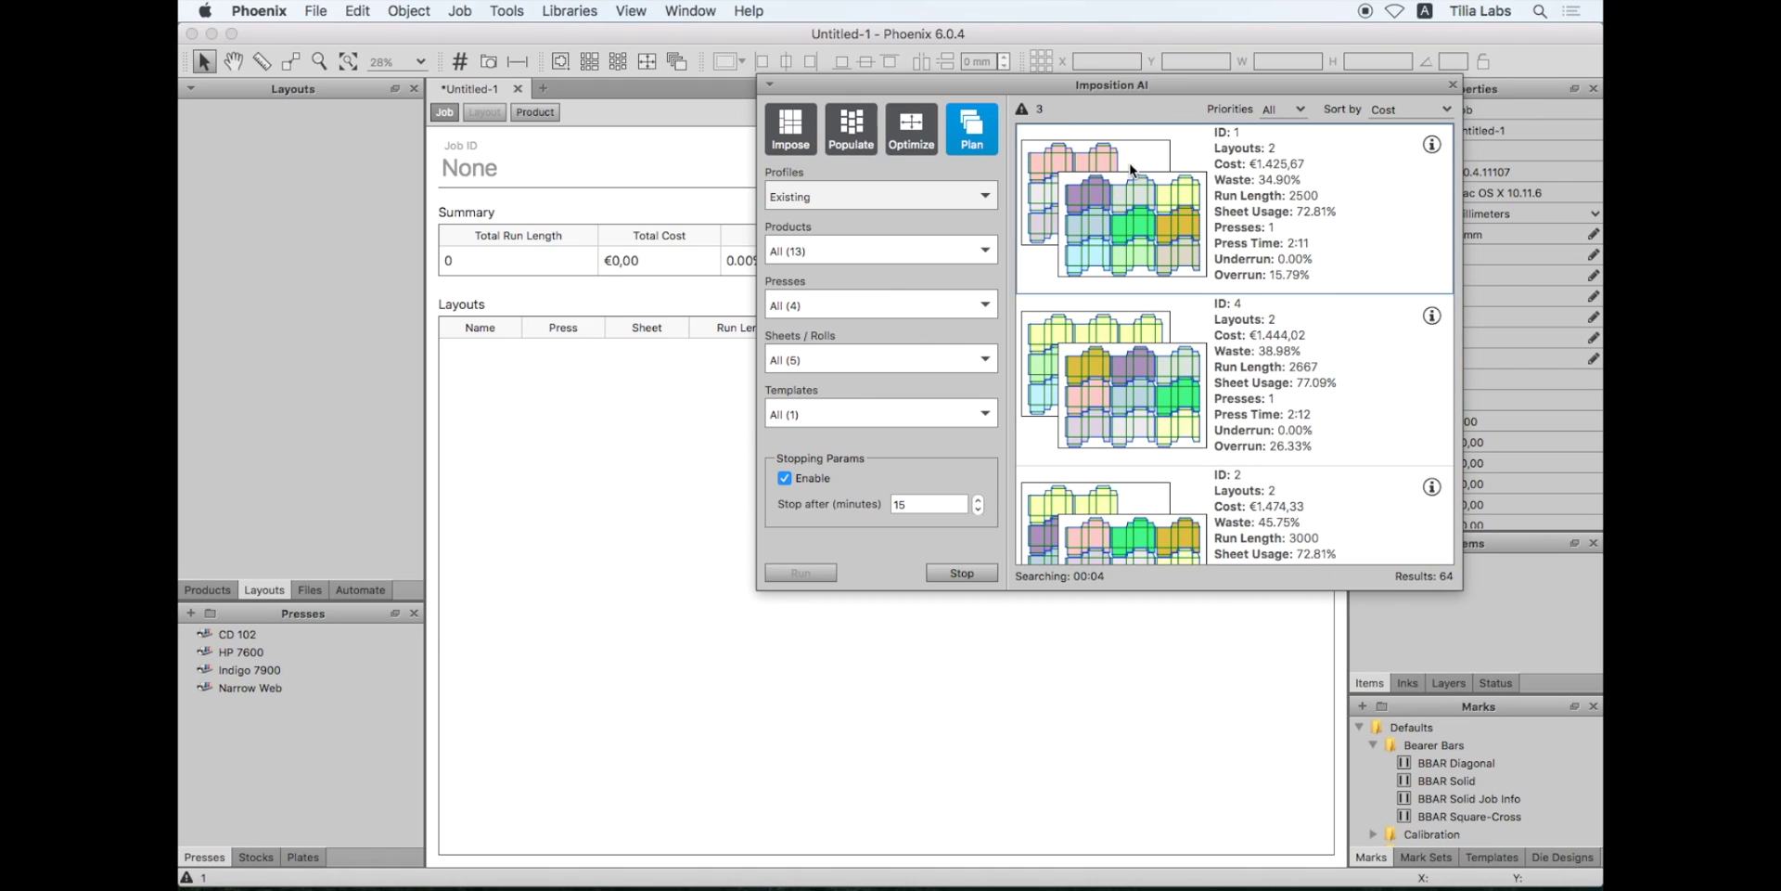
pyautogui.click(1165, 220)
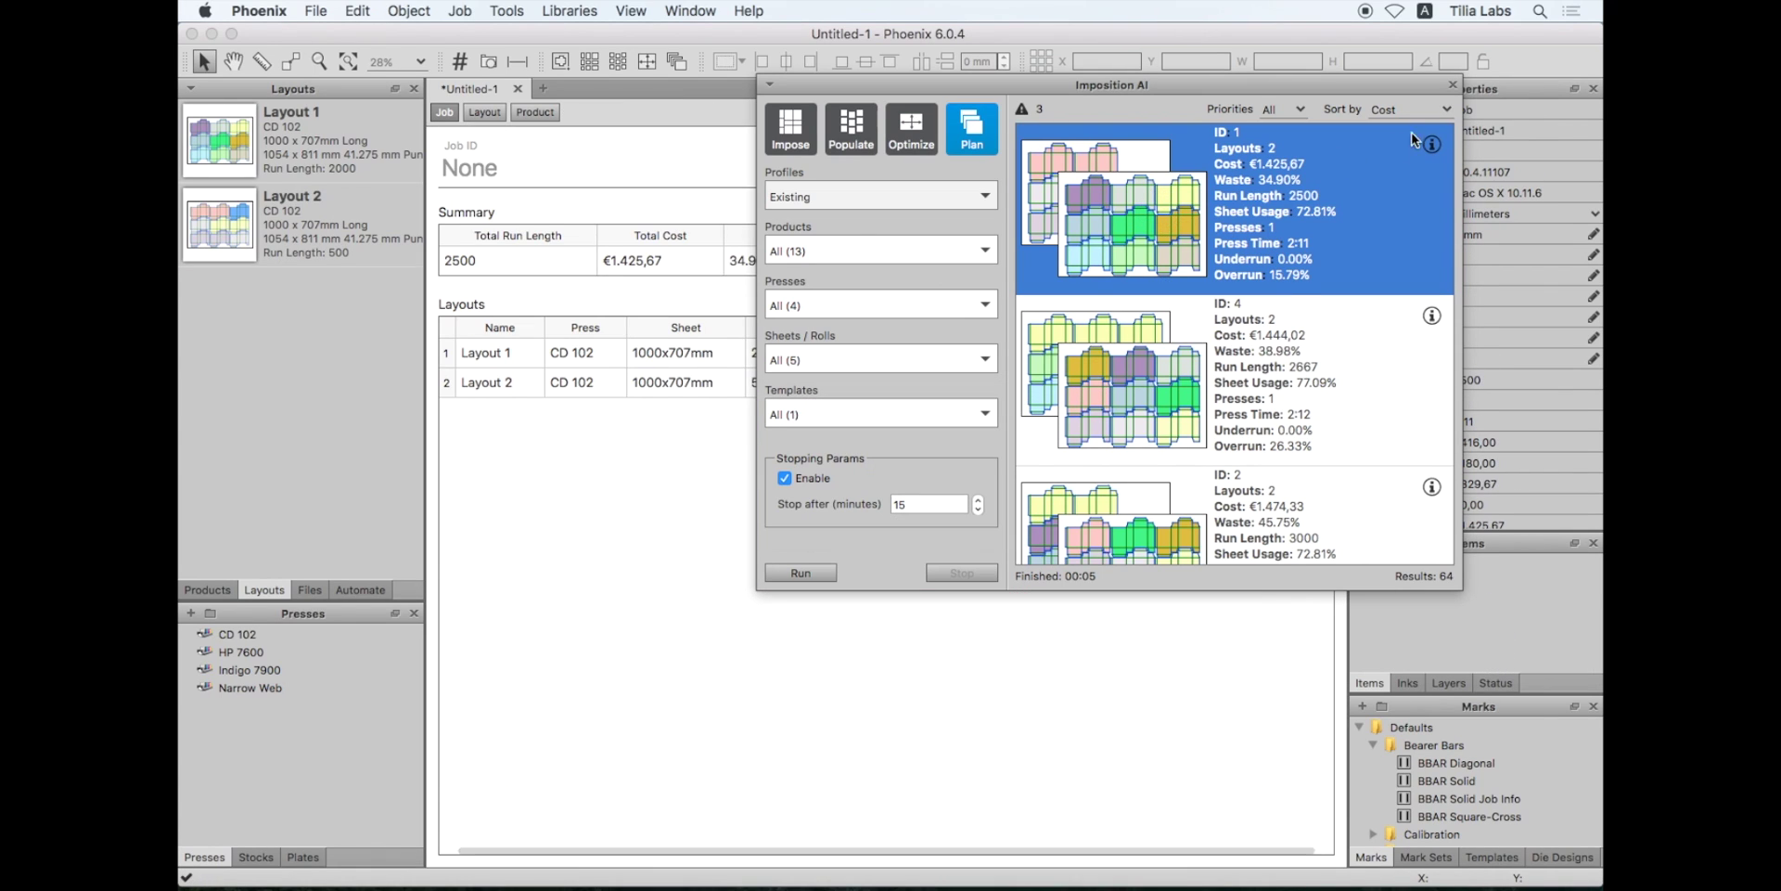
# Close Imposition AI, look over Layouts 1 and 2, and open Layout 1's Template 1 for editing.
pyautogui.click(1452, 86)
pyautogui.click(353, 124)
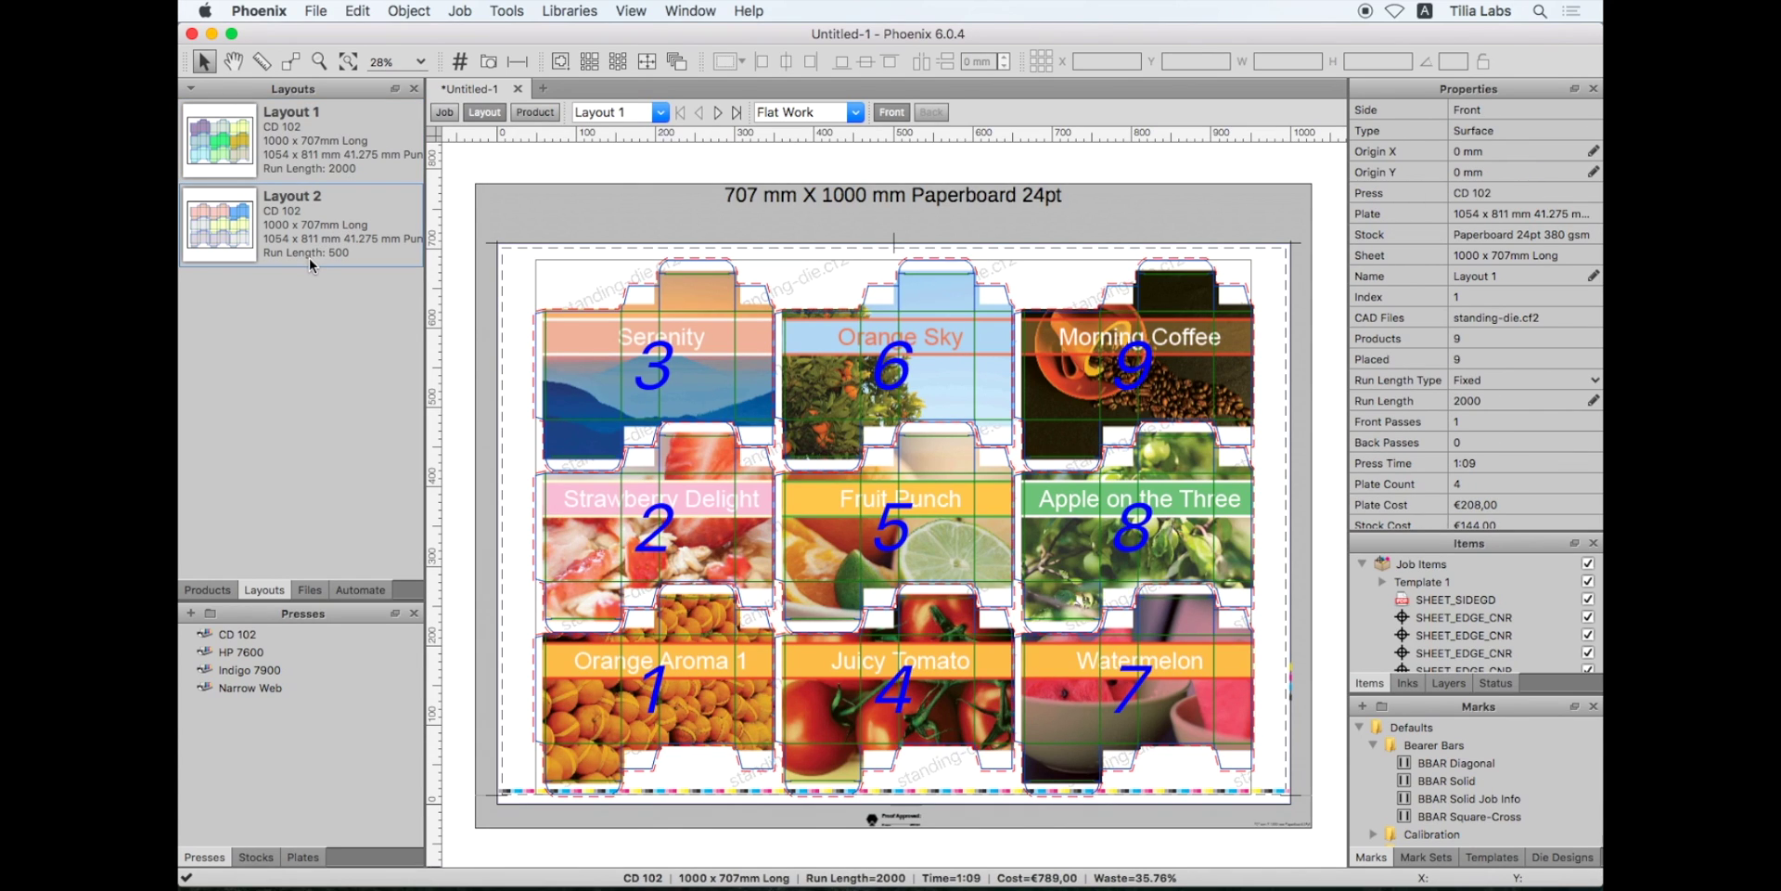
pyautogui.click(309, 258)
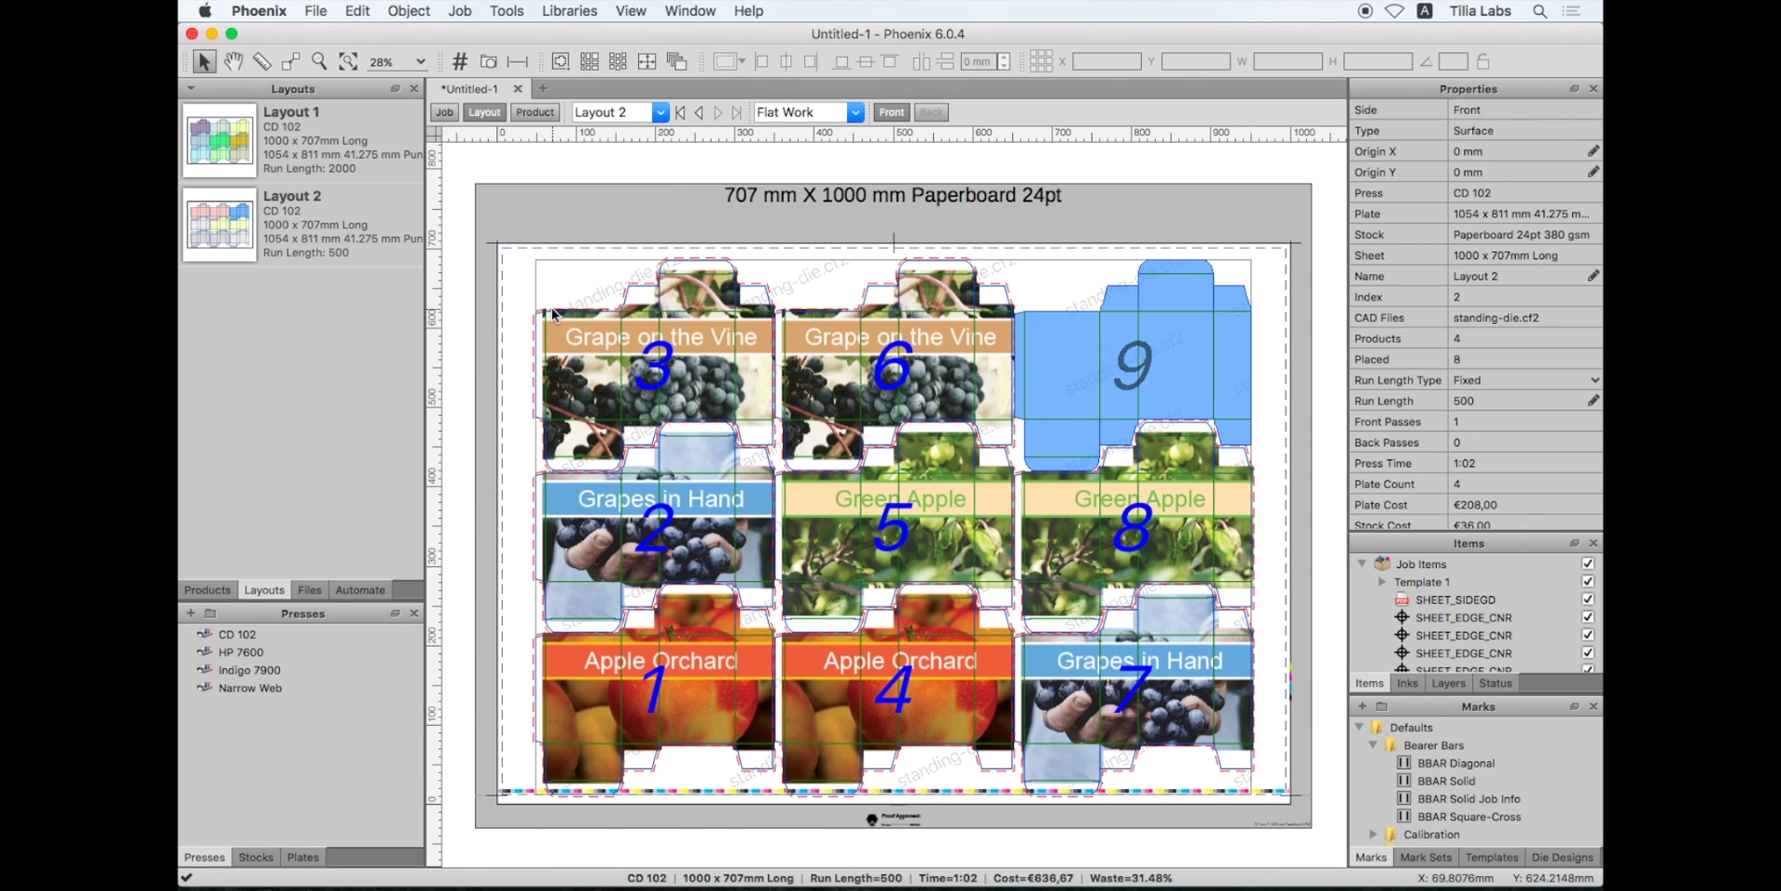
pyautogui.click(331, 131)
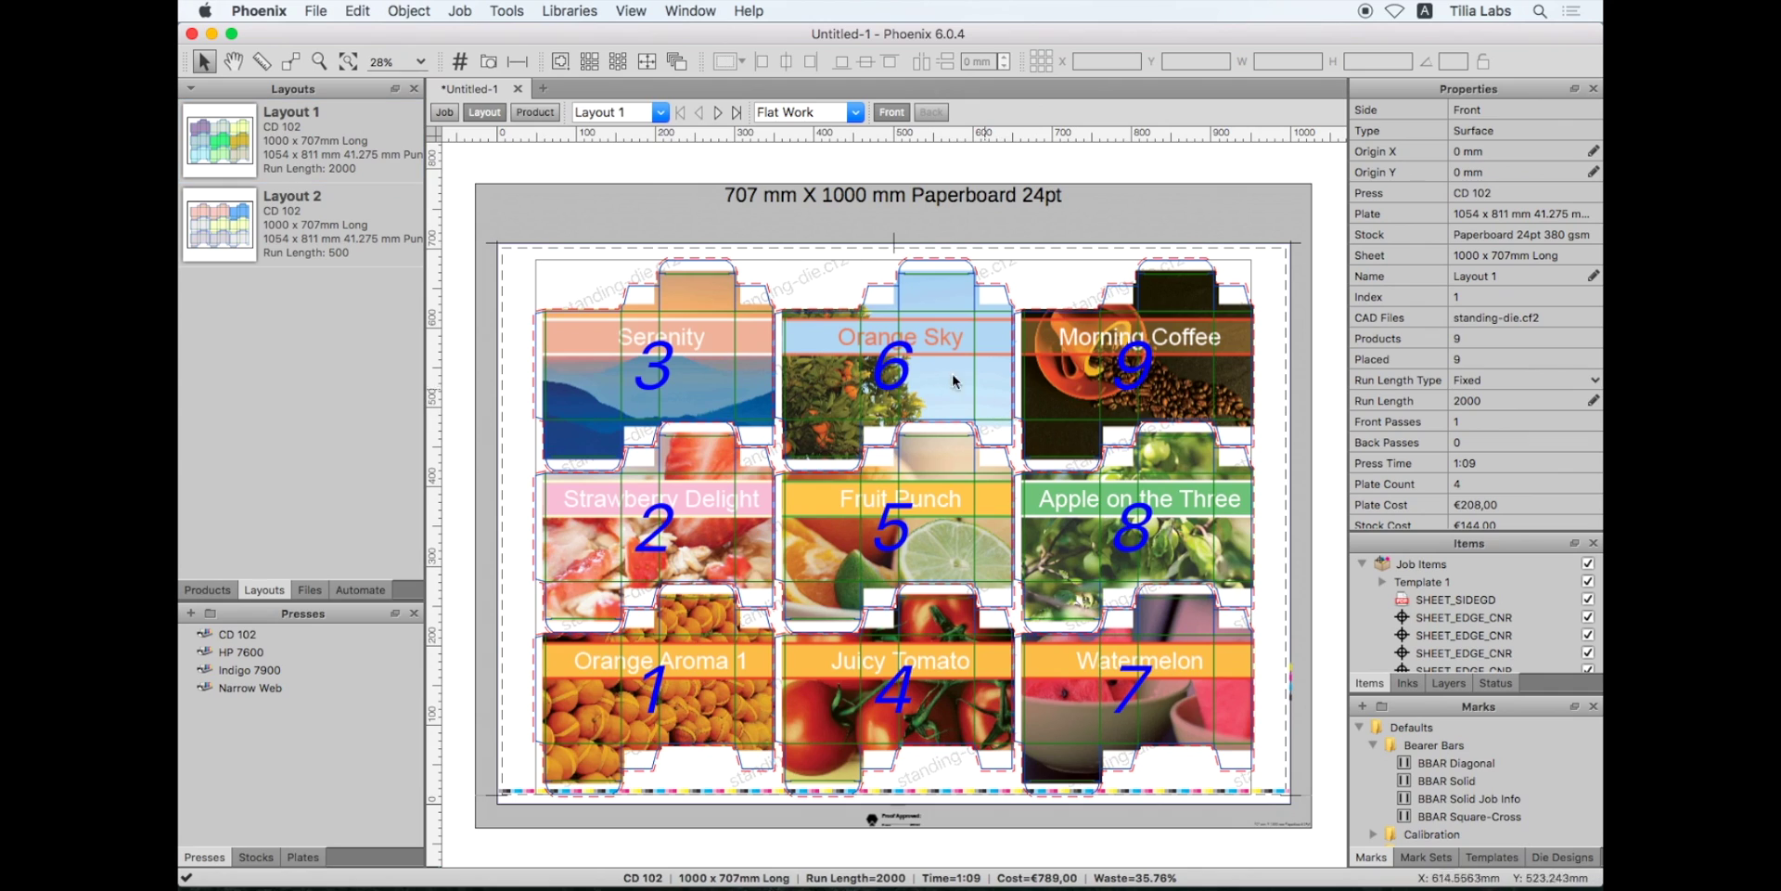
pyautogui.click(918, 367)
pyautogui.doubleClick(918, 367)
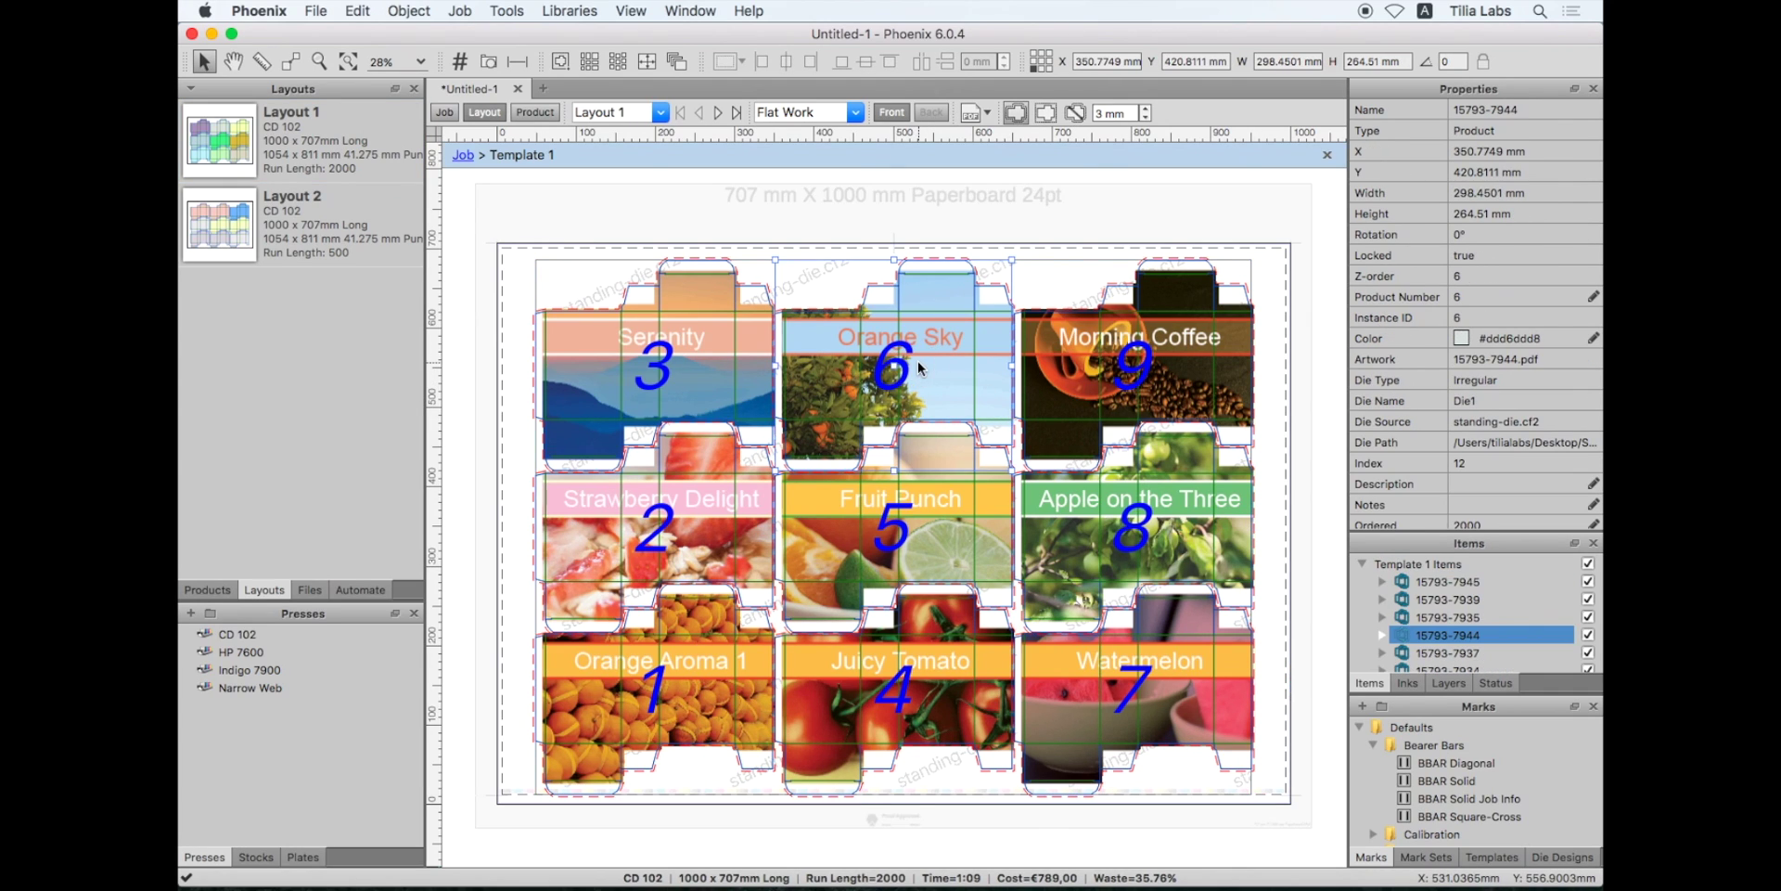
# Swap Orange Sky with Serenity, Strawberry Delight with Fruit Punch, and Orange Aroma 1 with Juicy Tomato.
pyautogui.moveTo(918, 367); pyautogui.dragTo(708, 342)
pyautogui.moveTo(691, 507); pyautogui.dragTo(876, 532)
pyautogui.click(782, 696)
pyautogui.moveTo(784, 697); pyautogui.dragTo(895, 691)
pyautogui.moveTo(848, 266); pyautogui.dragTo(672, 707)
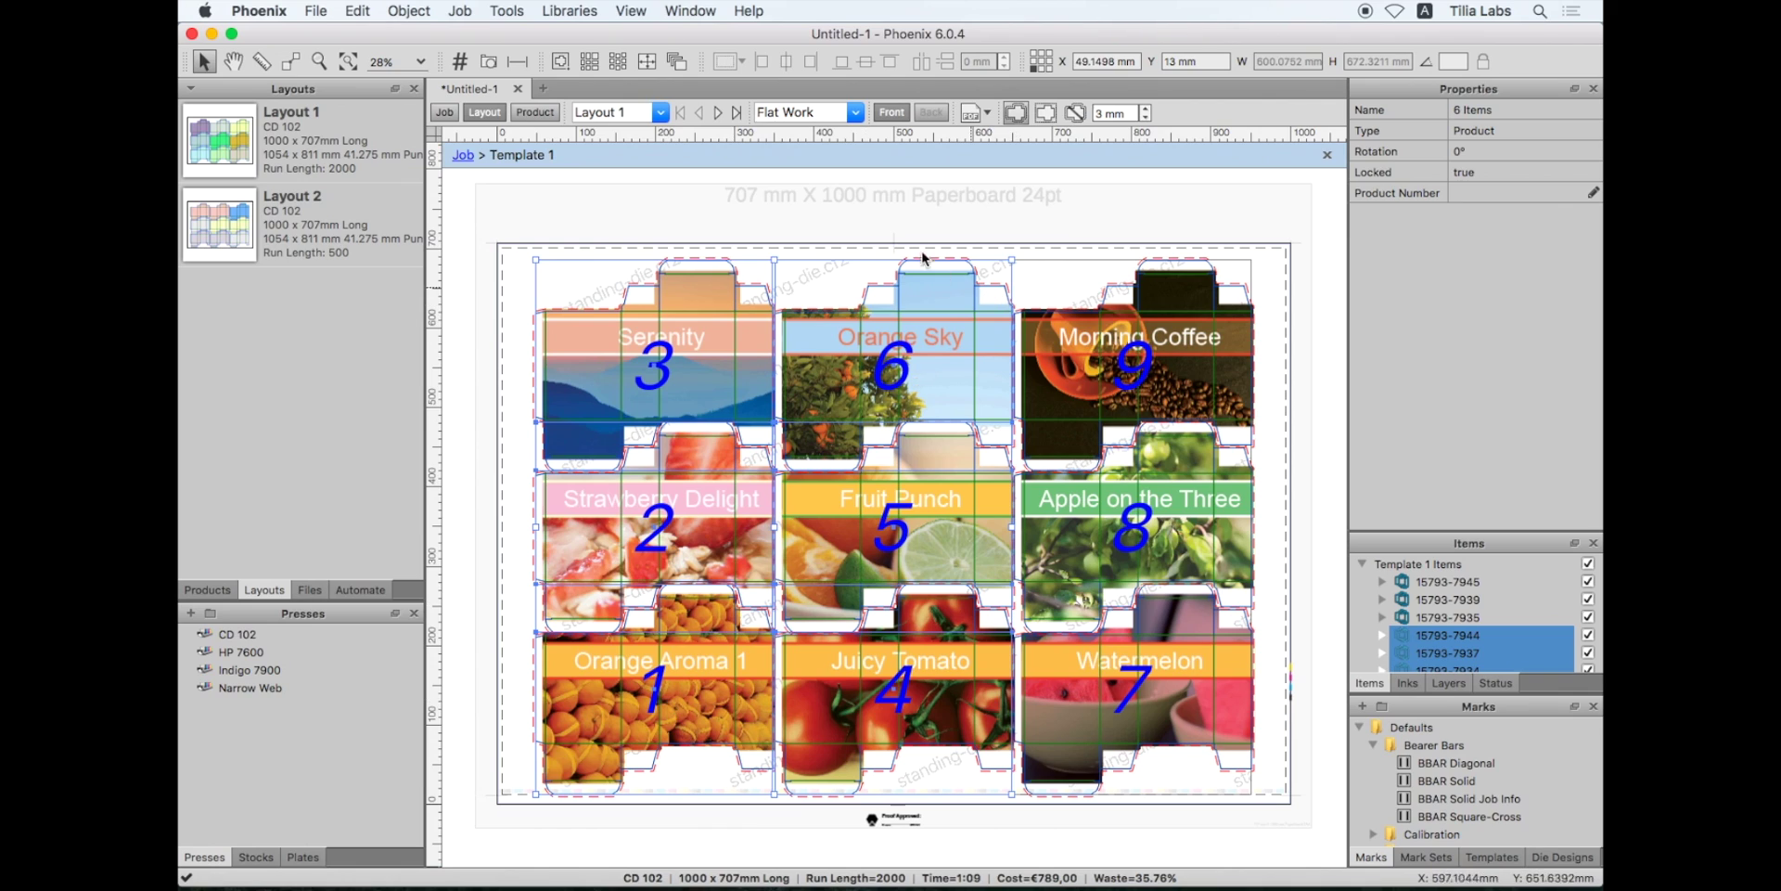
pyautogui.click(881, 204)
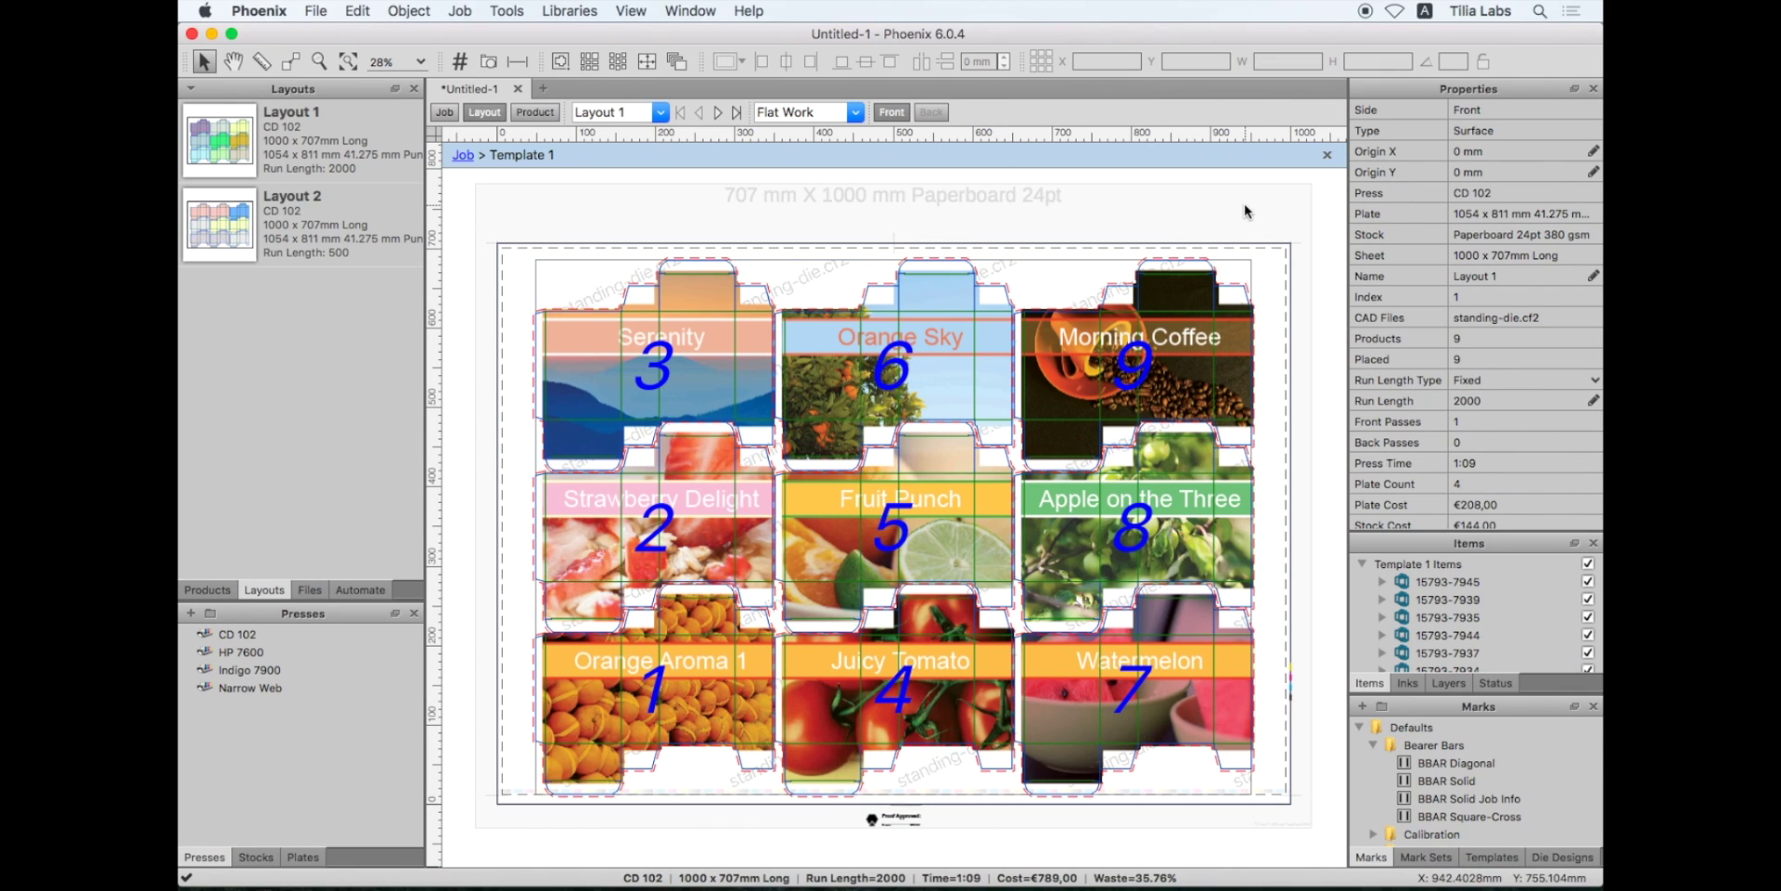
# Leave Template 1, enlarge the side panels, and import standing-die.cf2 into the Templates library.
pyautogui.click(1327, 156)
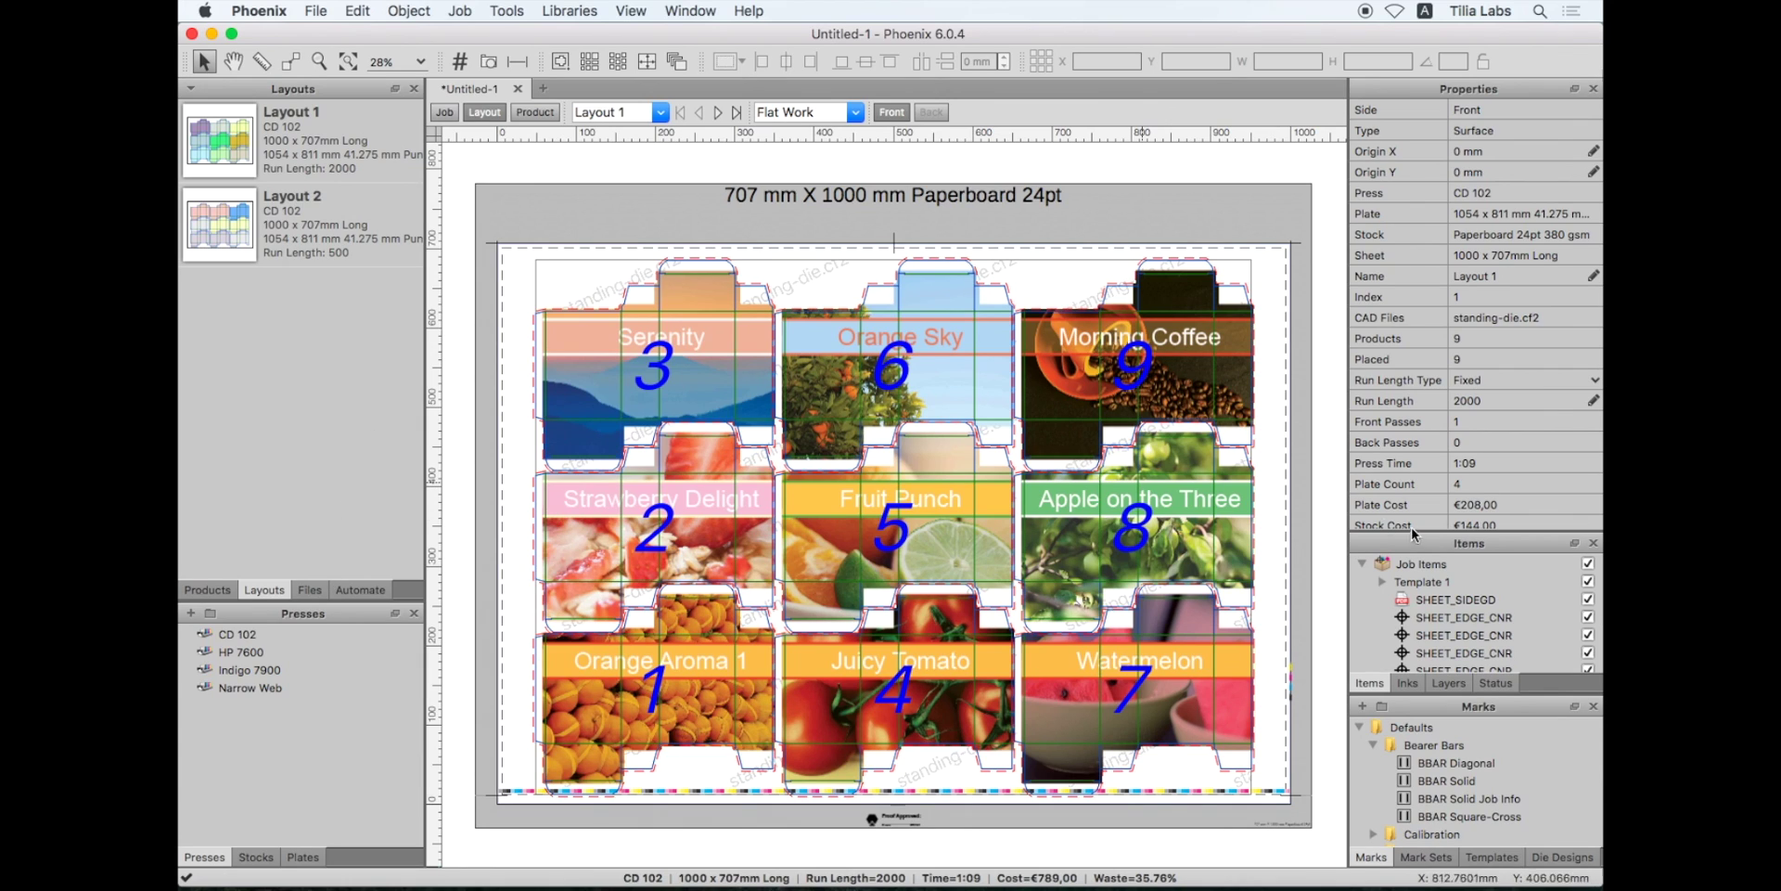
pyautogui.moveTo(1433, 529); pyautogui.dragTo(1433, 366)
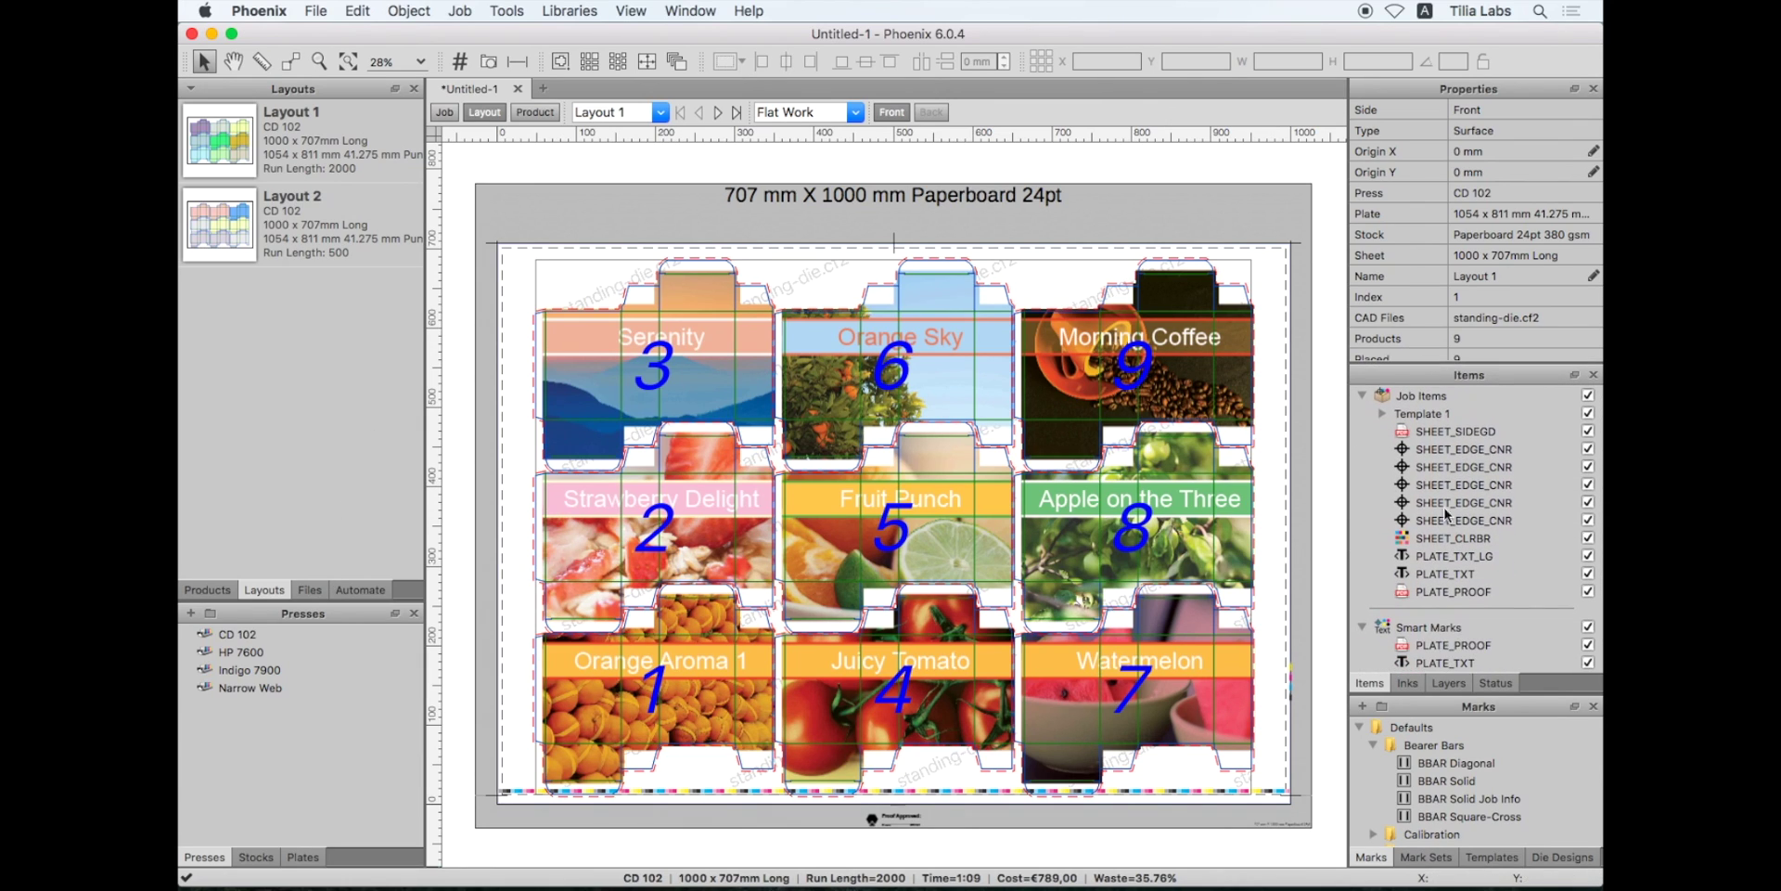
pyautogui.moveTo(1416, 695); pyautogui.dragTo(1417, 590)
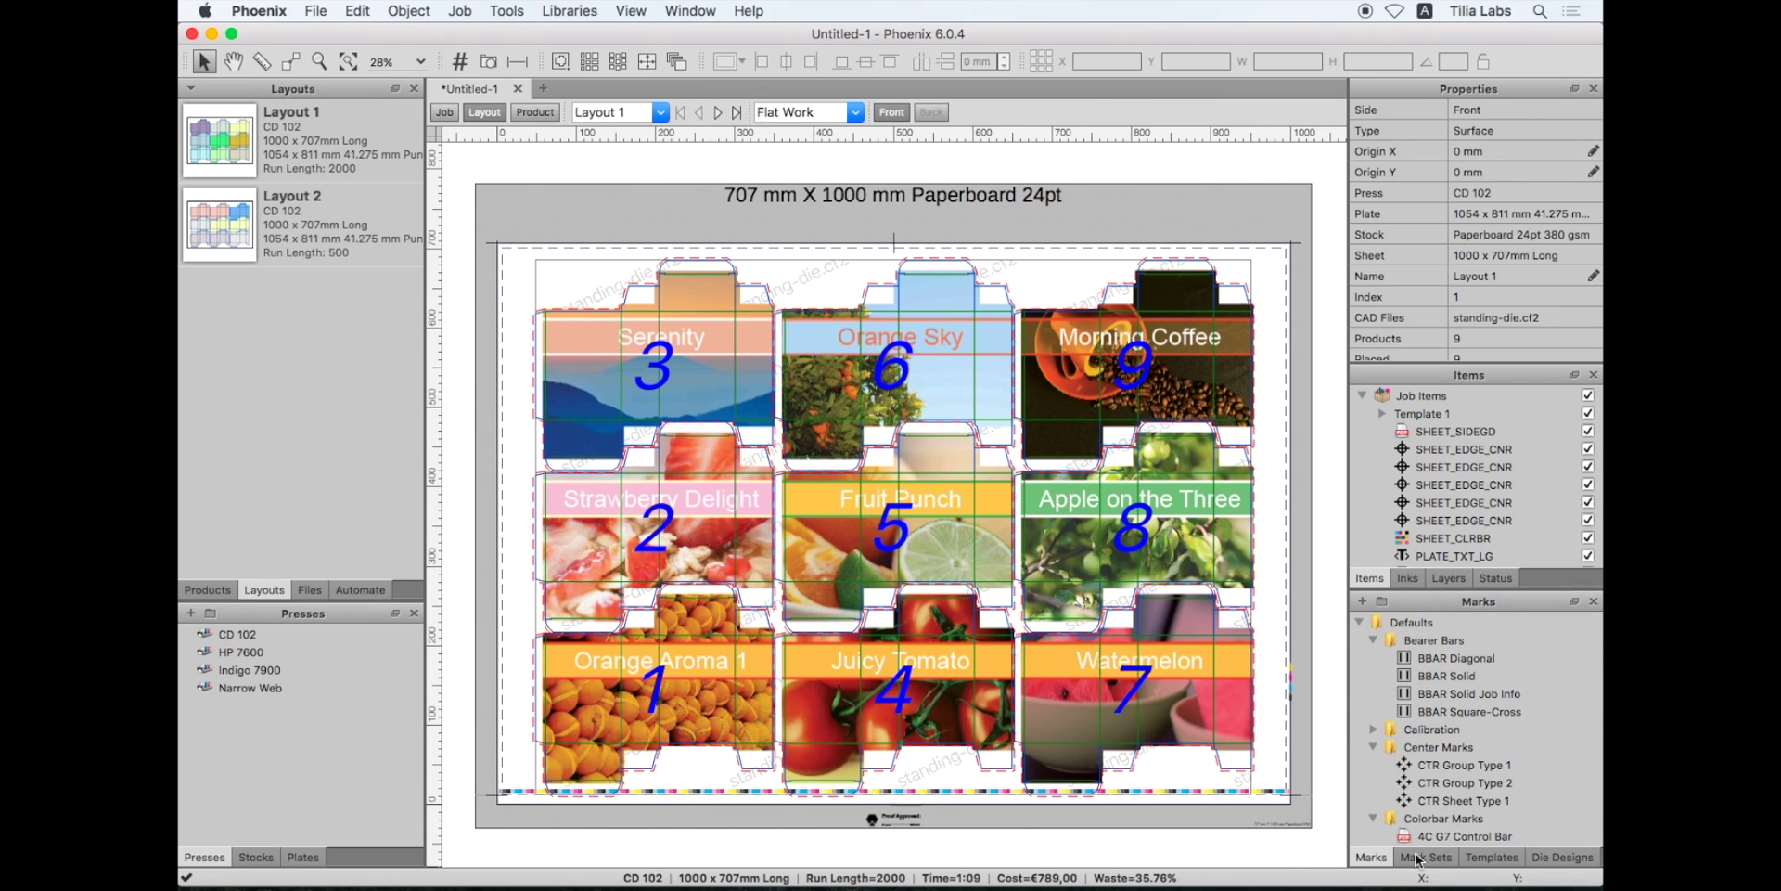
pyautogui.click(1486, 857)
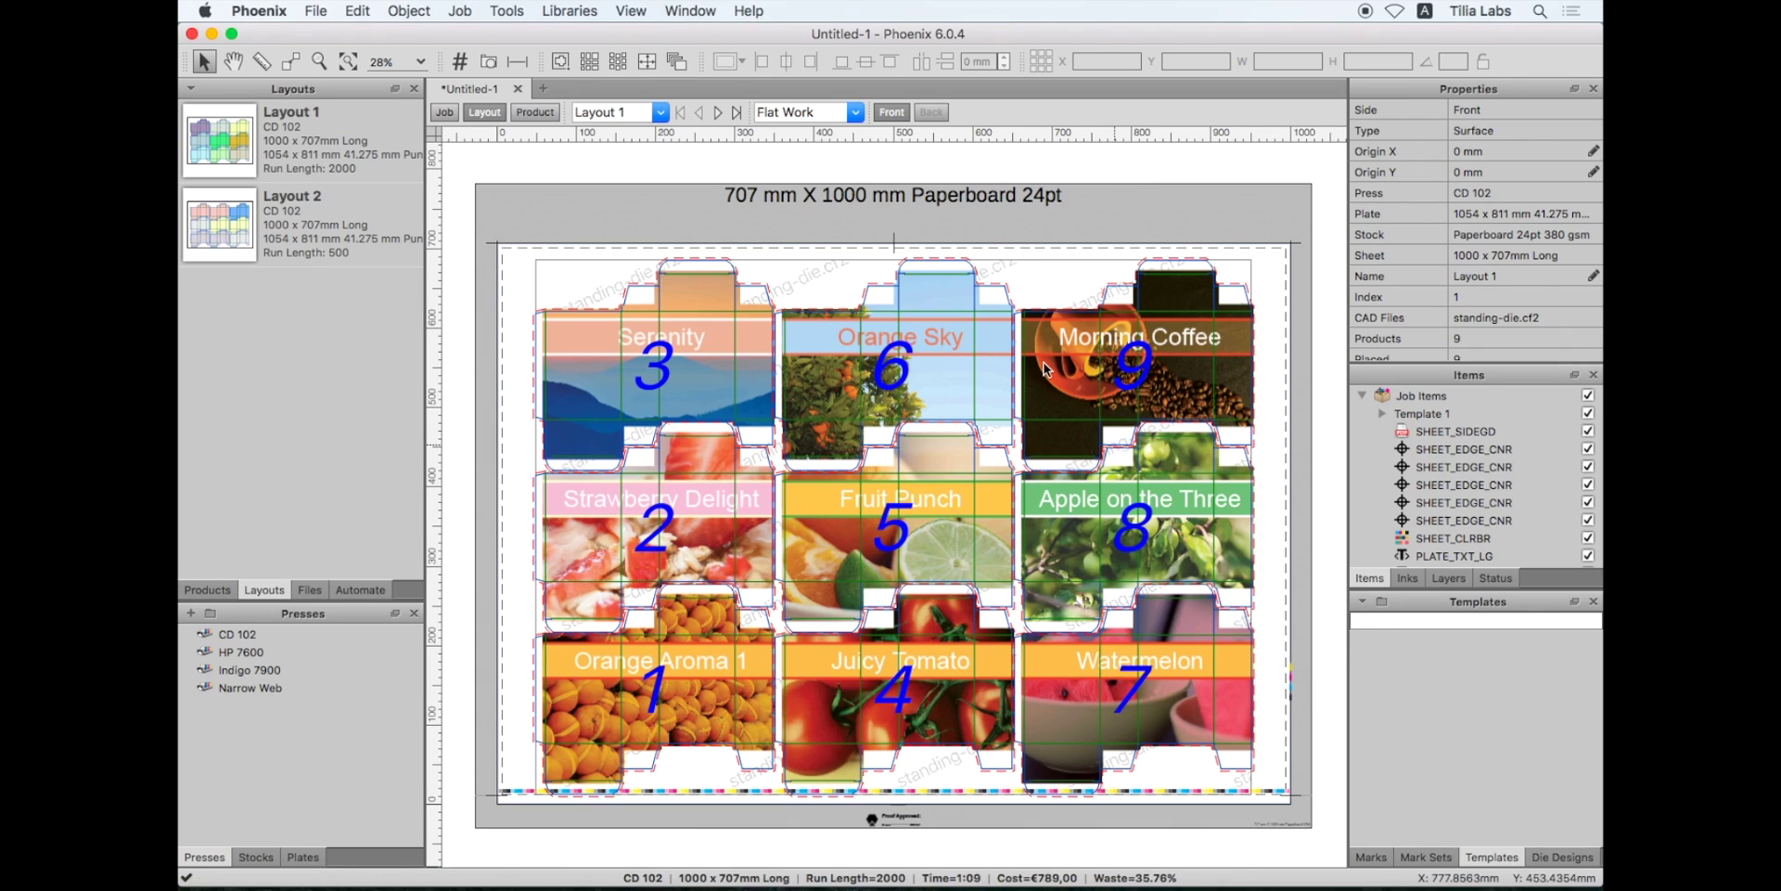
pyautogui.click(1365, 605)
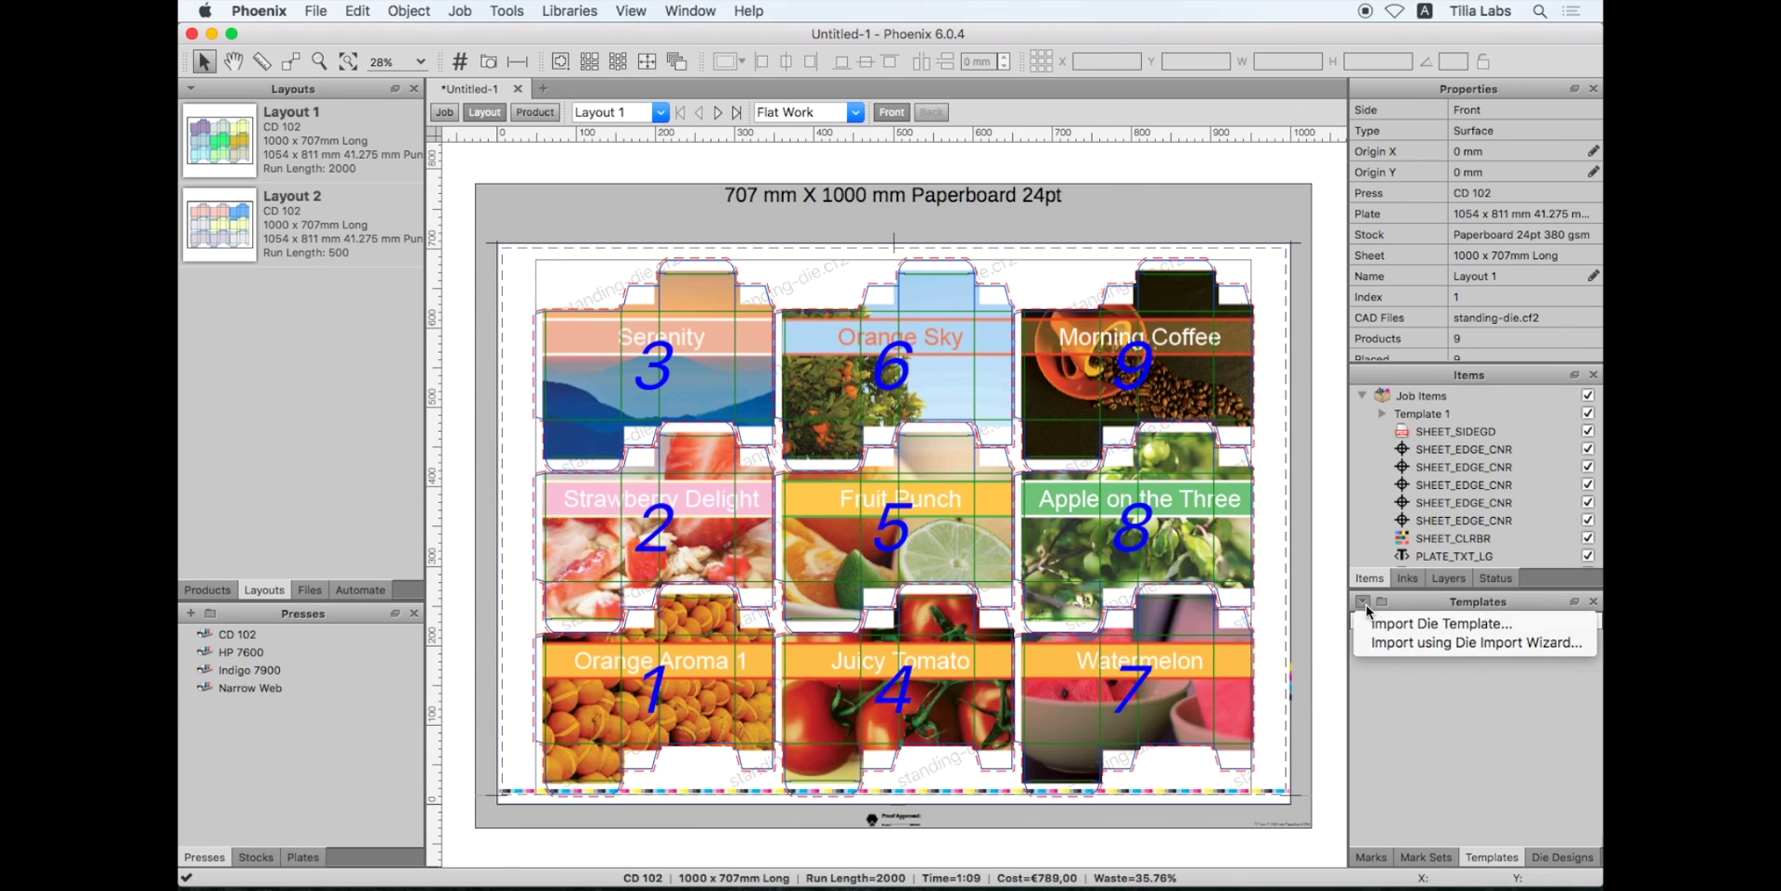
pyautogui.click(1392, 618)
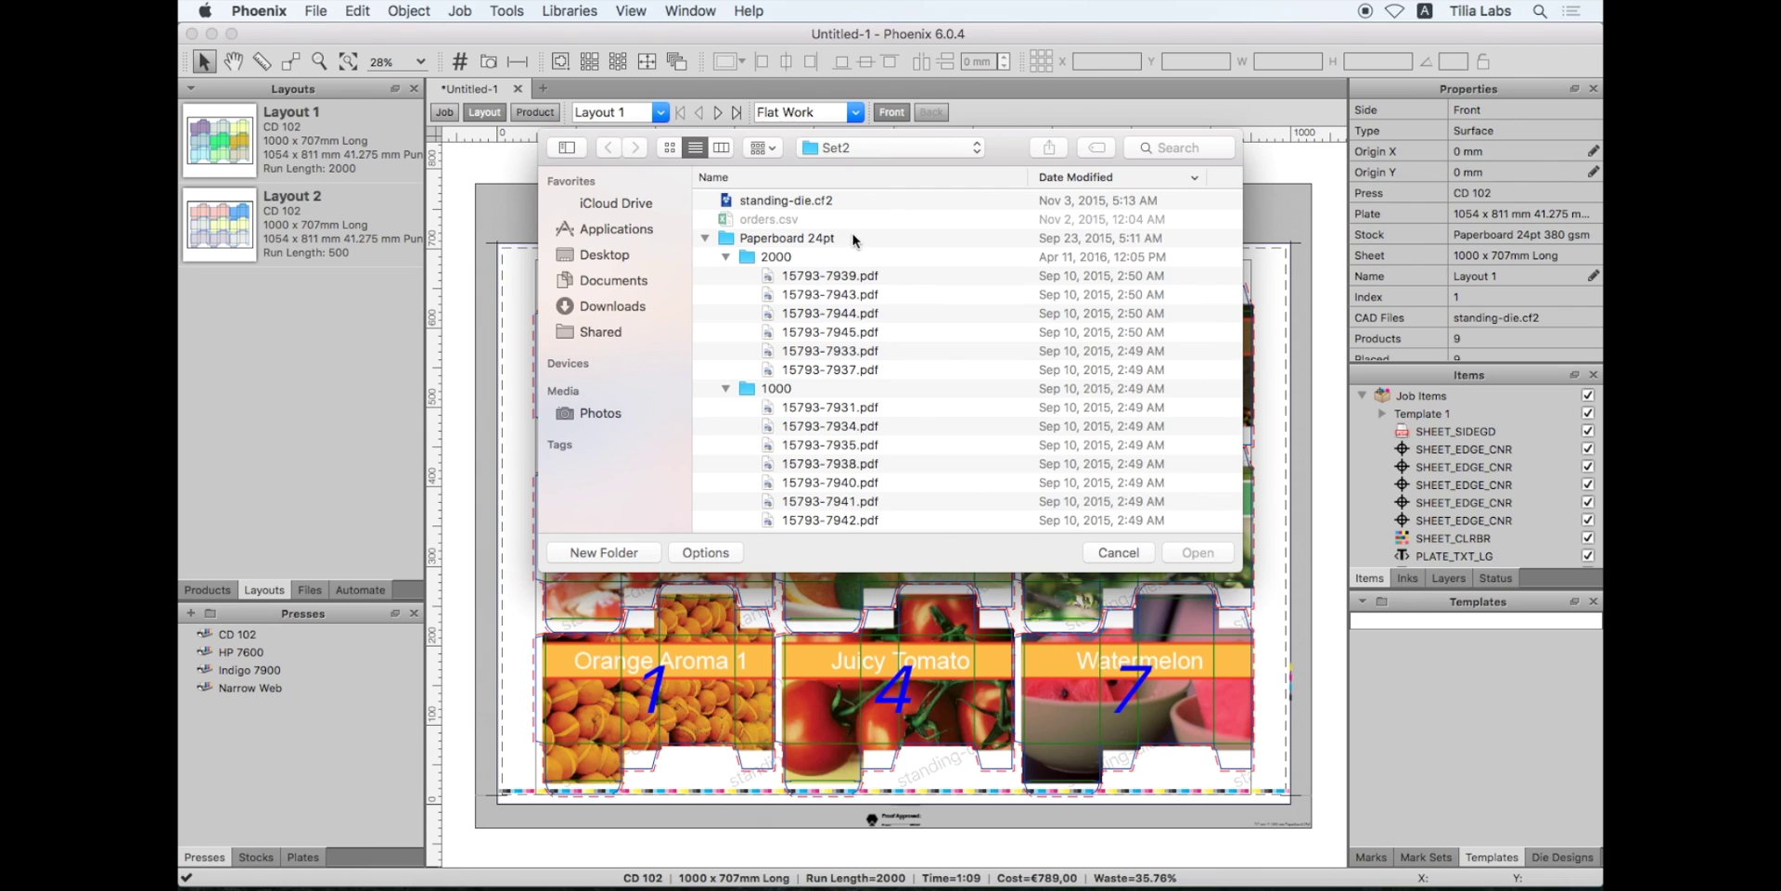
pyautogui.click(800, 201)
pyautogui.click(1193, 554)
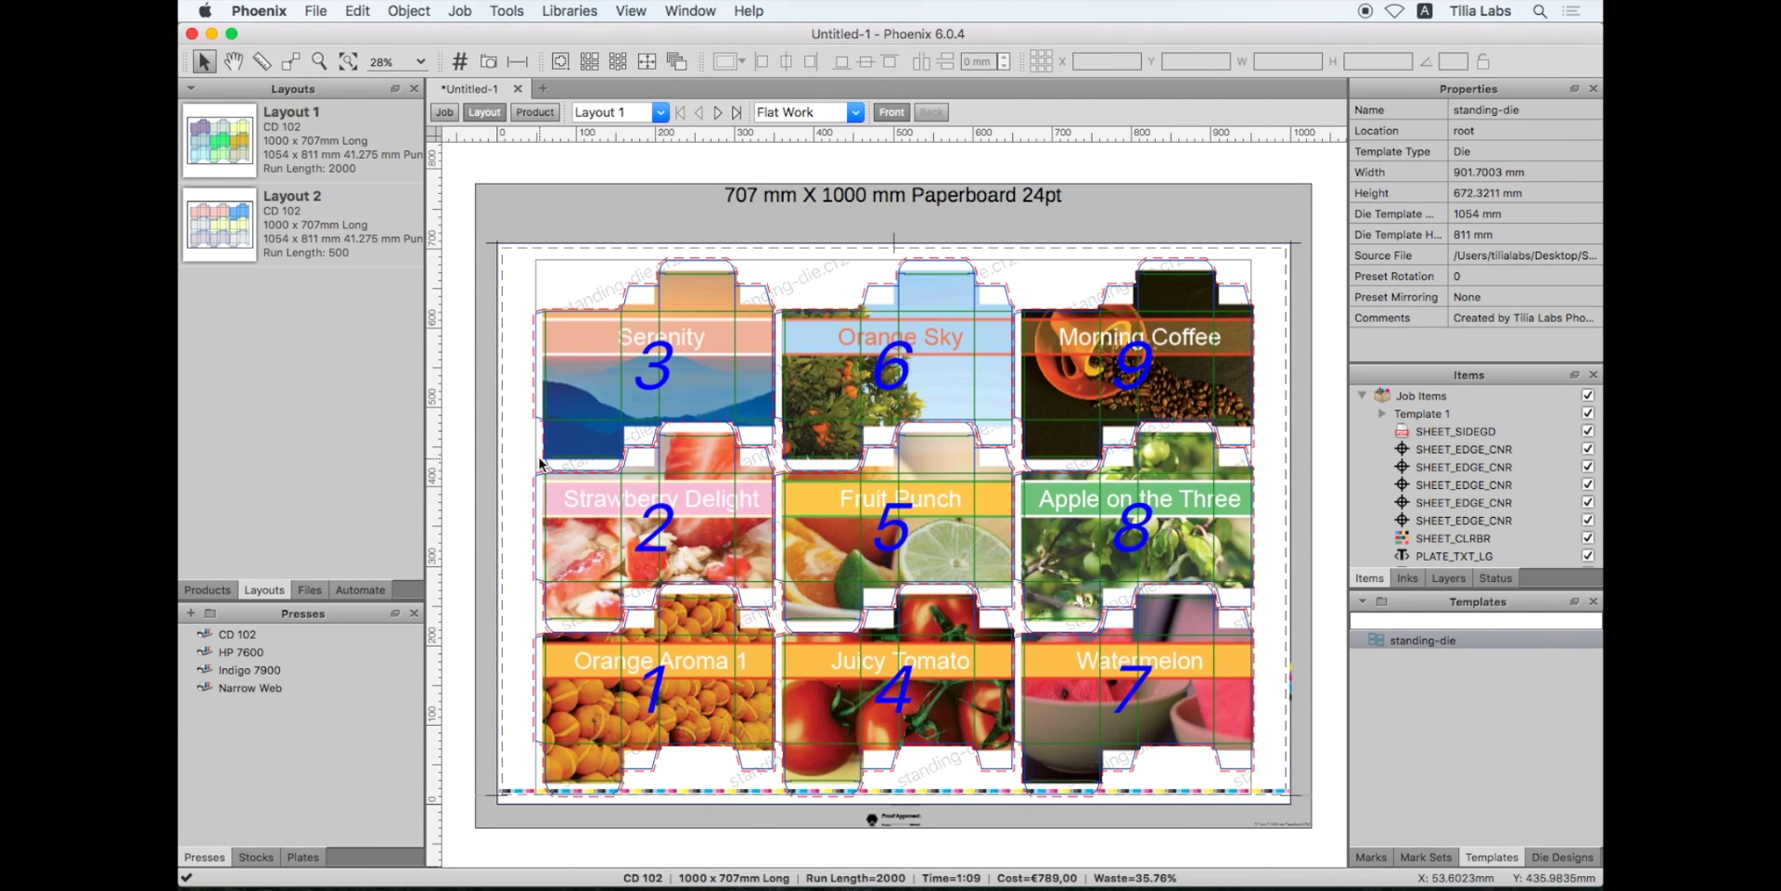
# Save Layout 1 as a template and select the standing-die template.
pyautogui.click(307, 153)
pyautogui.rightClick(302, 151)
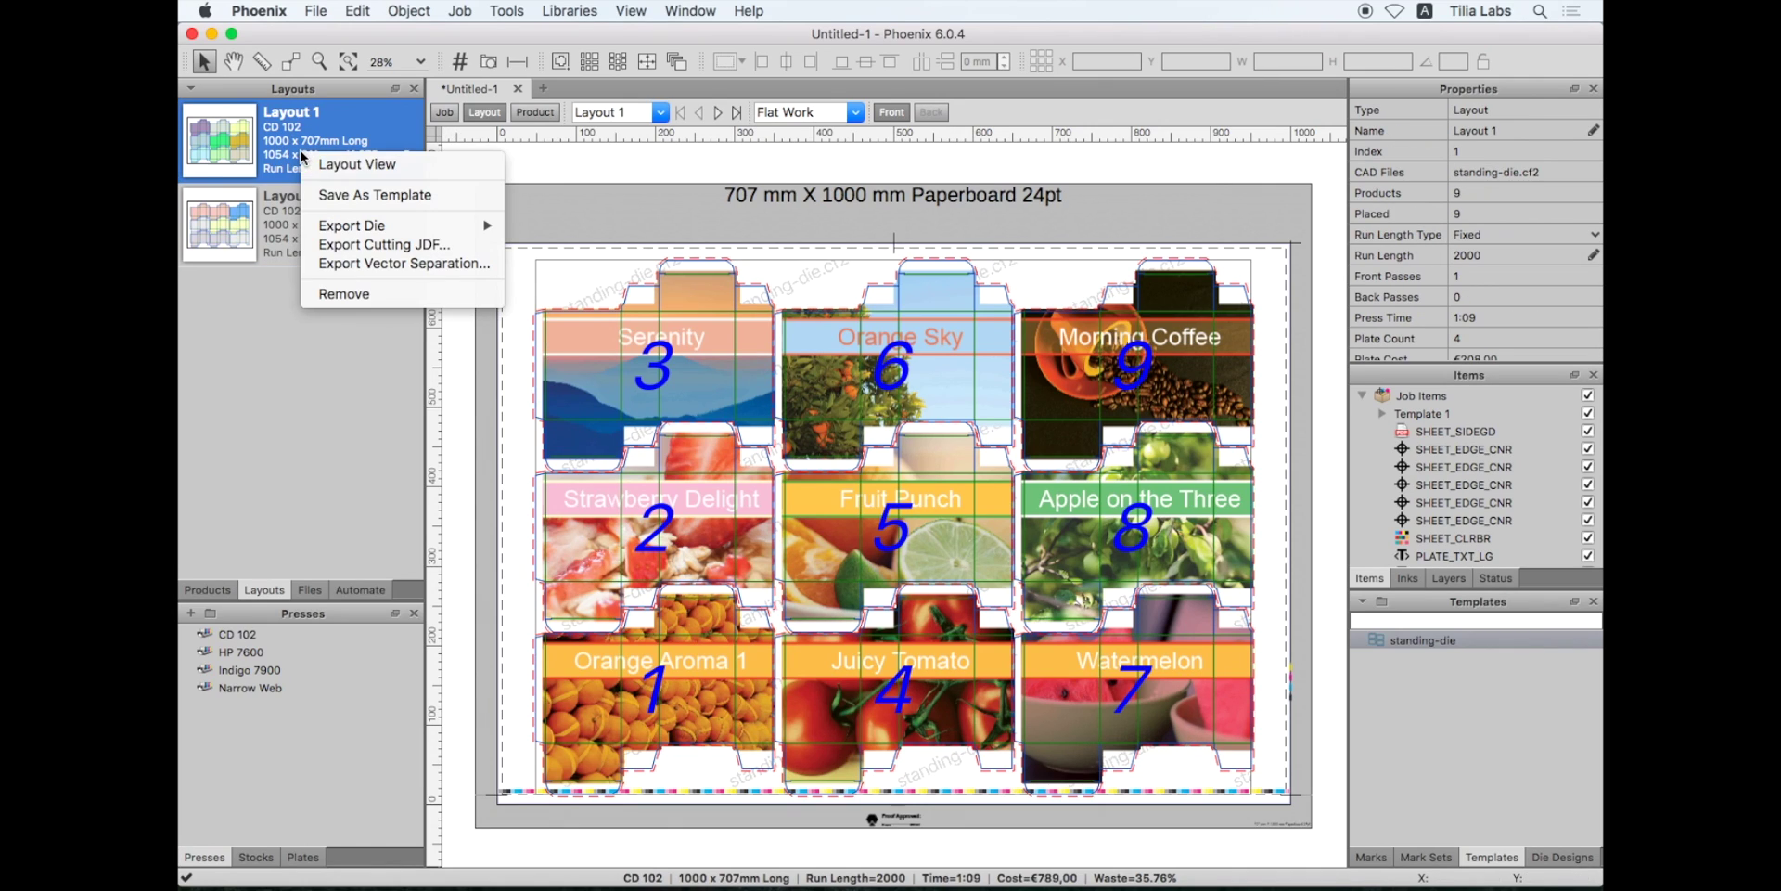
pyautogui.click(390, 195)
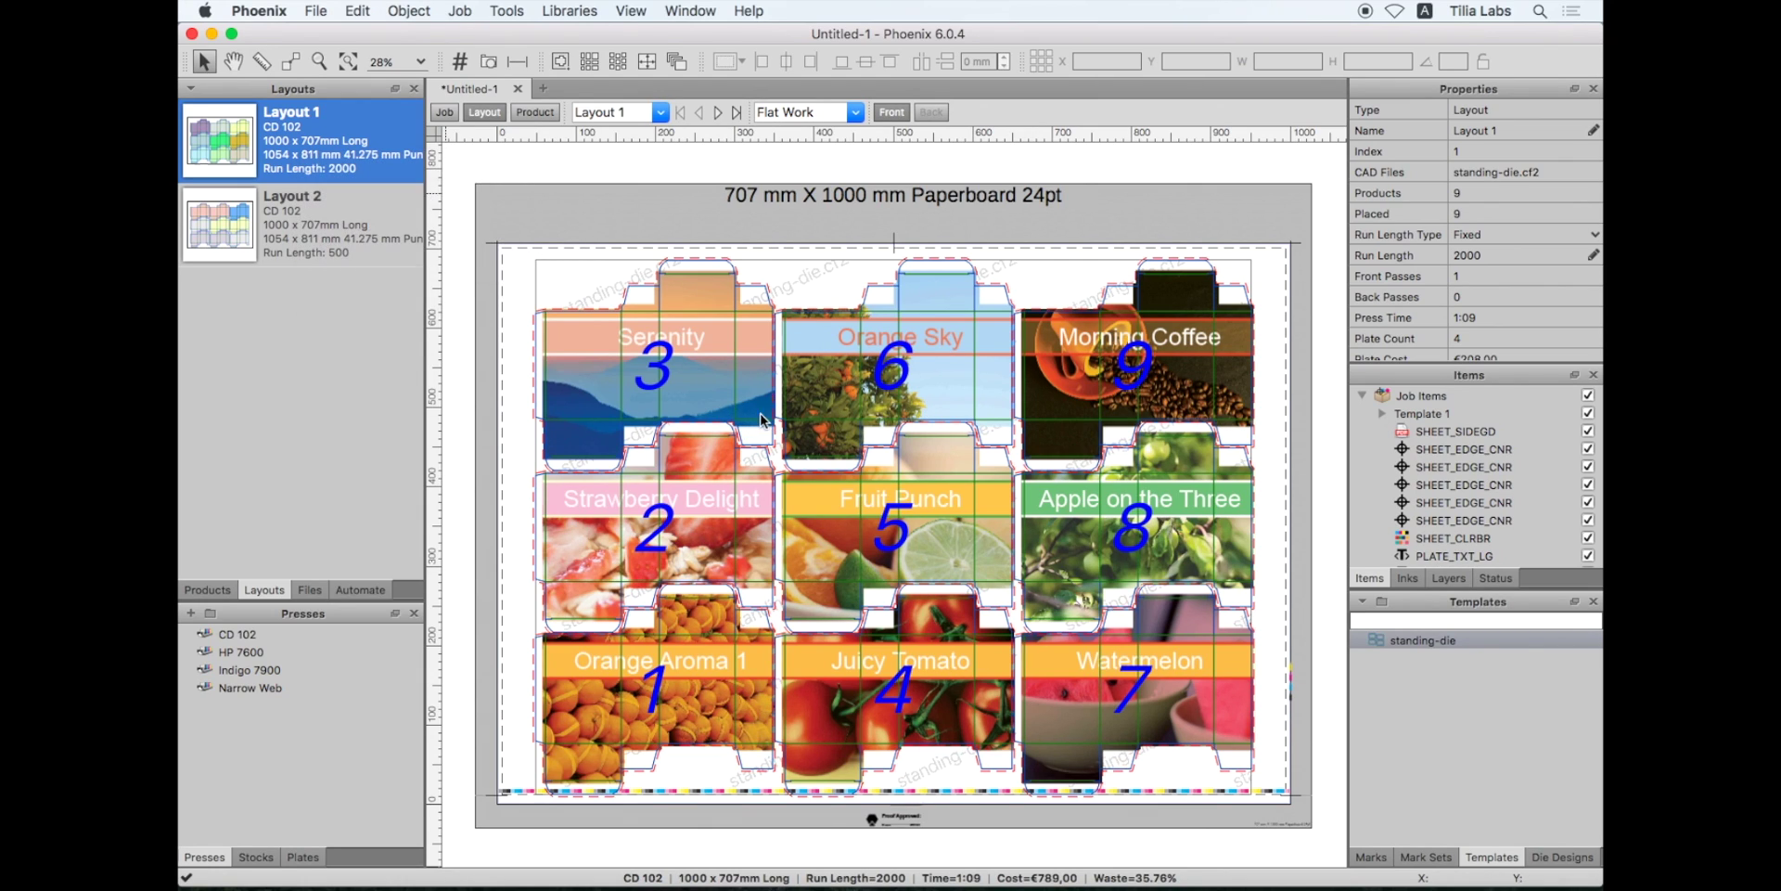
pyautogui.click(1392, 642)
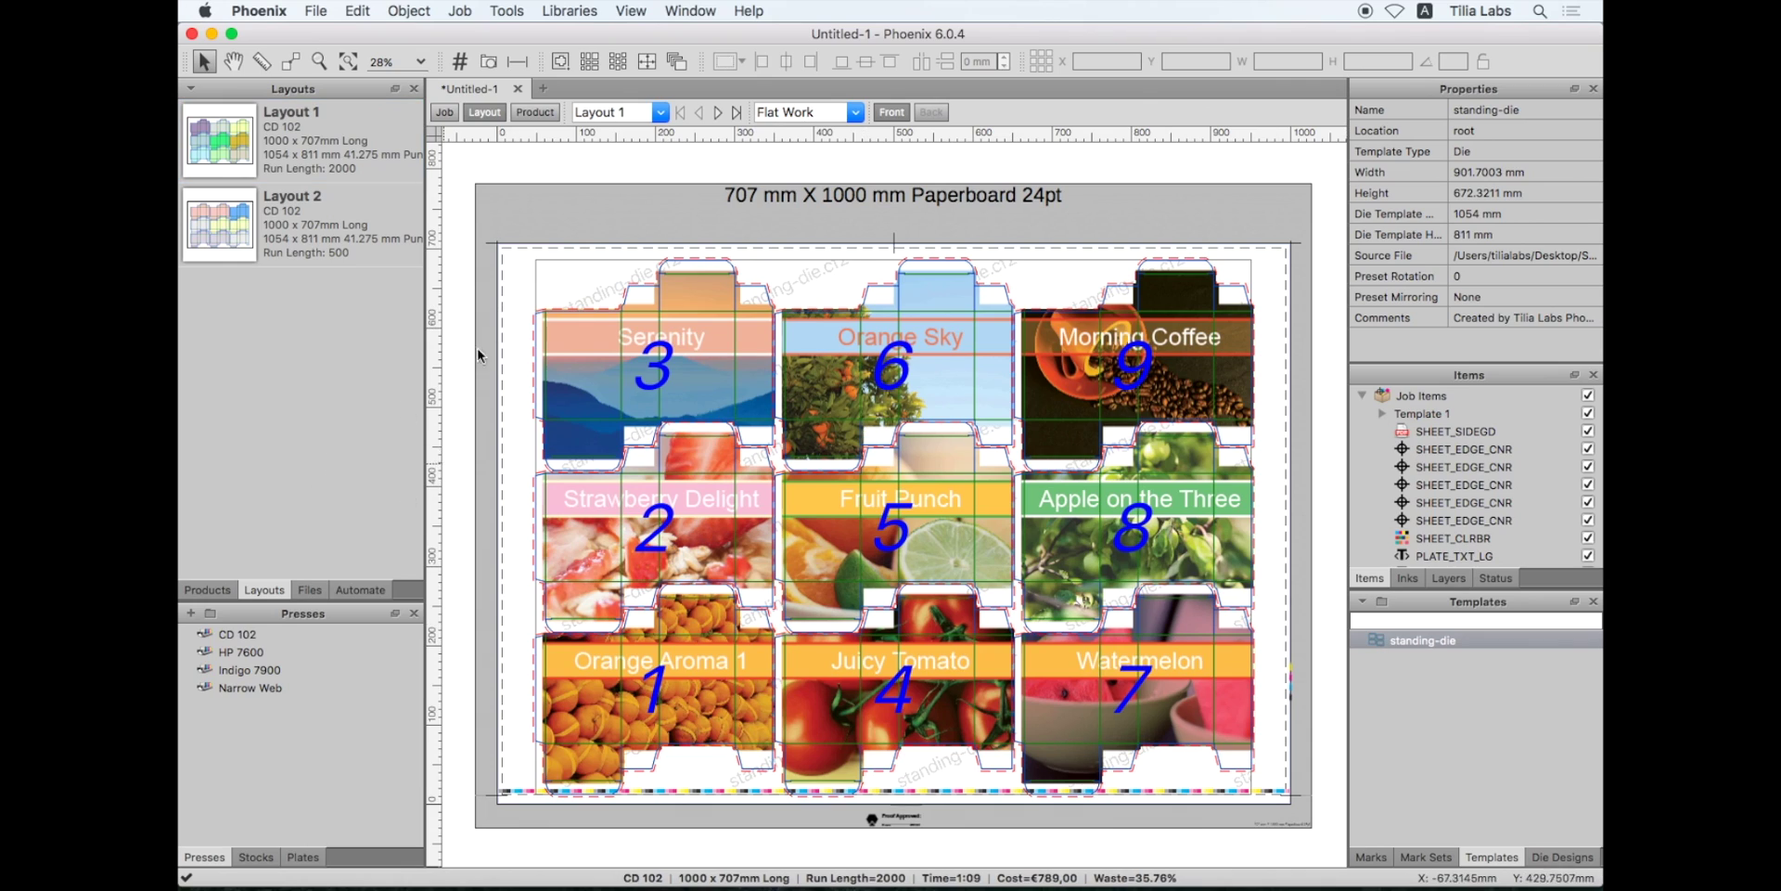
# Create job Untitled-2 and import its carton products from orders.csv with the default column mapping.
pyautogui.click(546, 91)
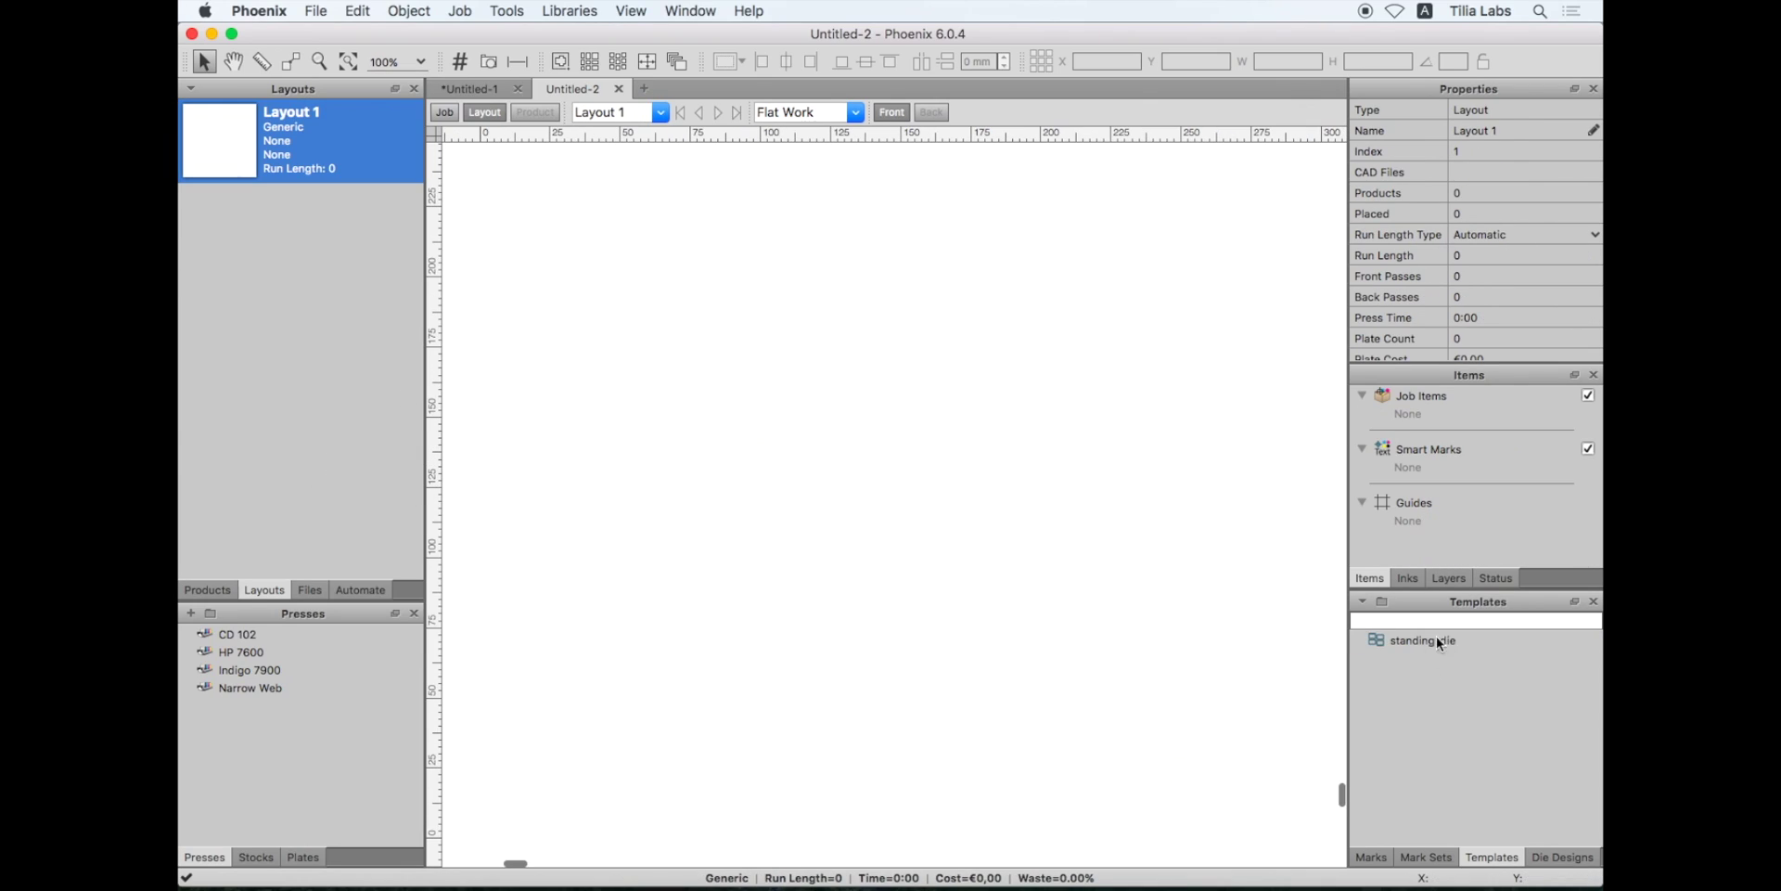
pyautogui.click(210, 590)
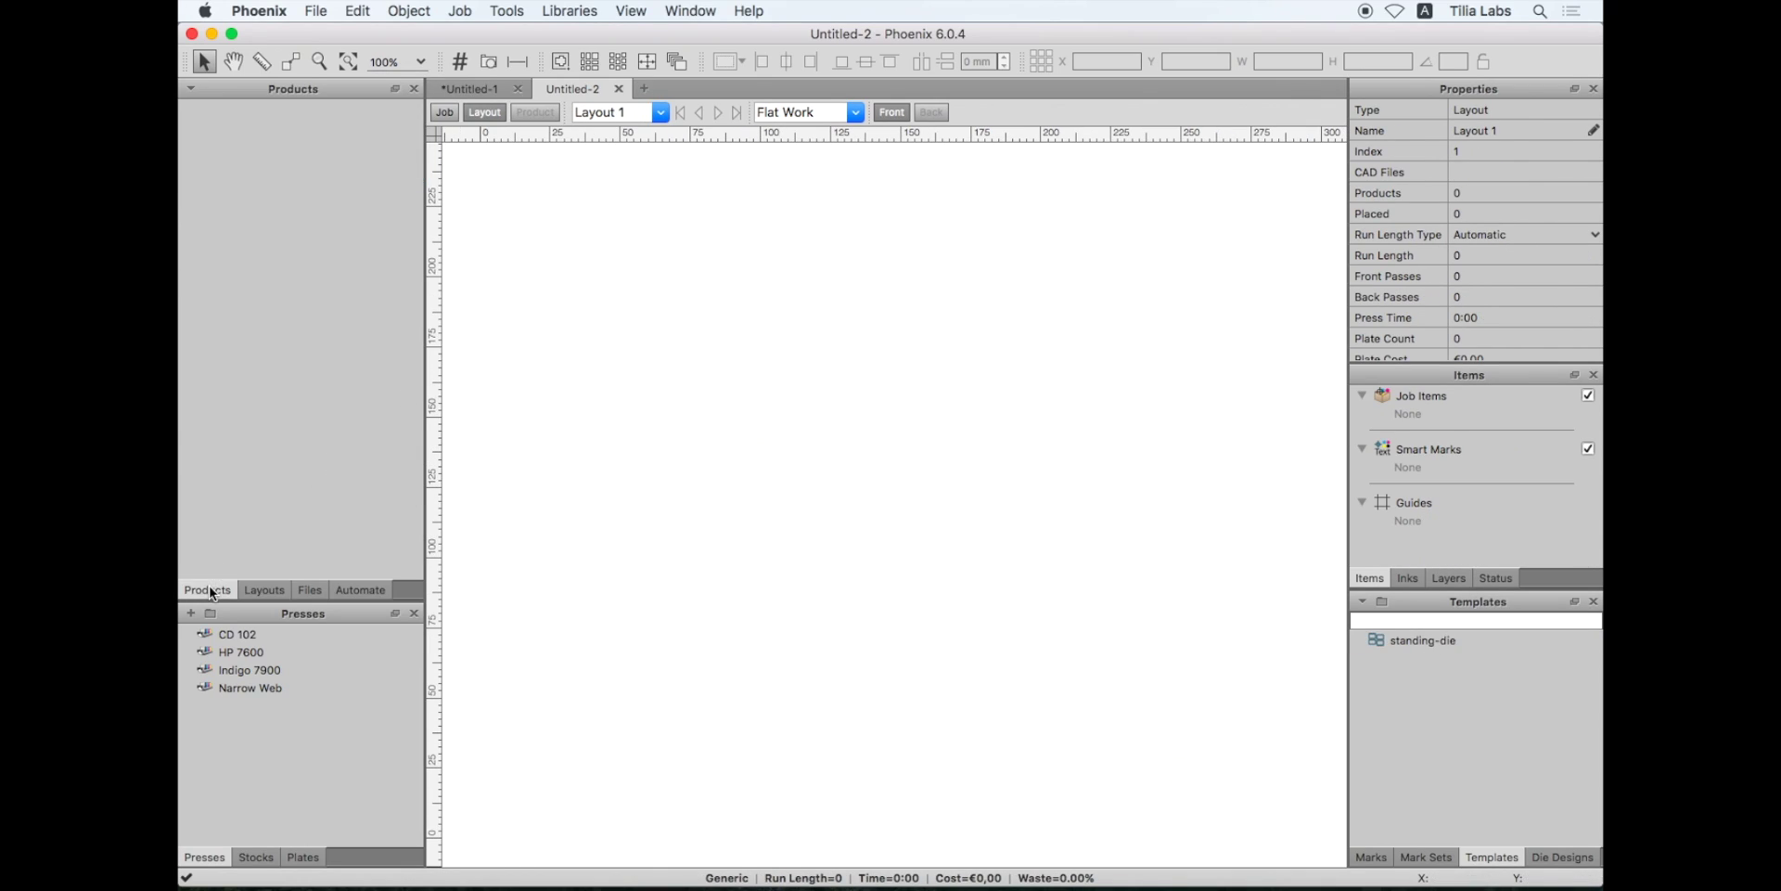
pyautogui.click(191, 90)
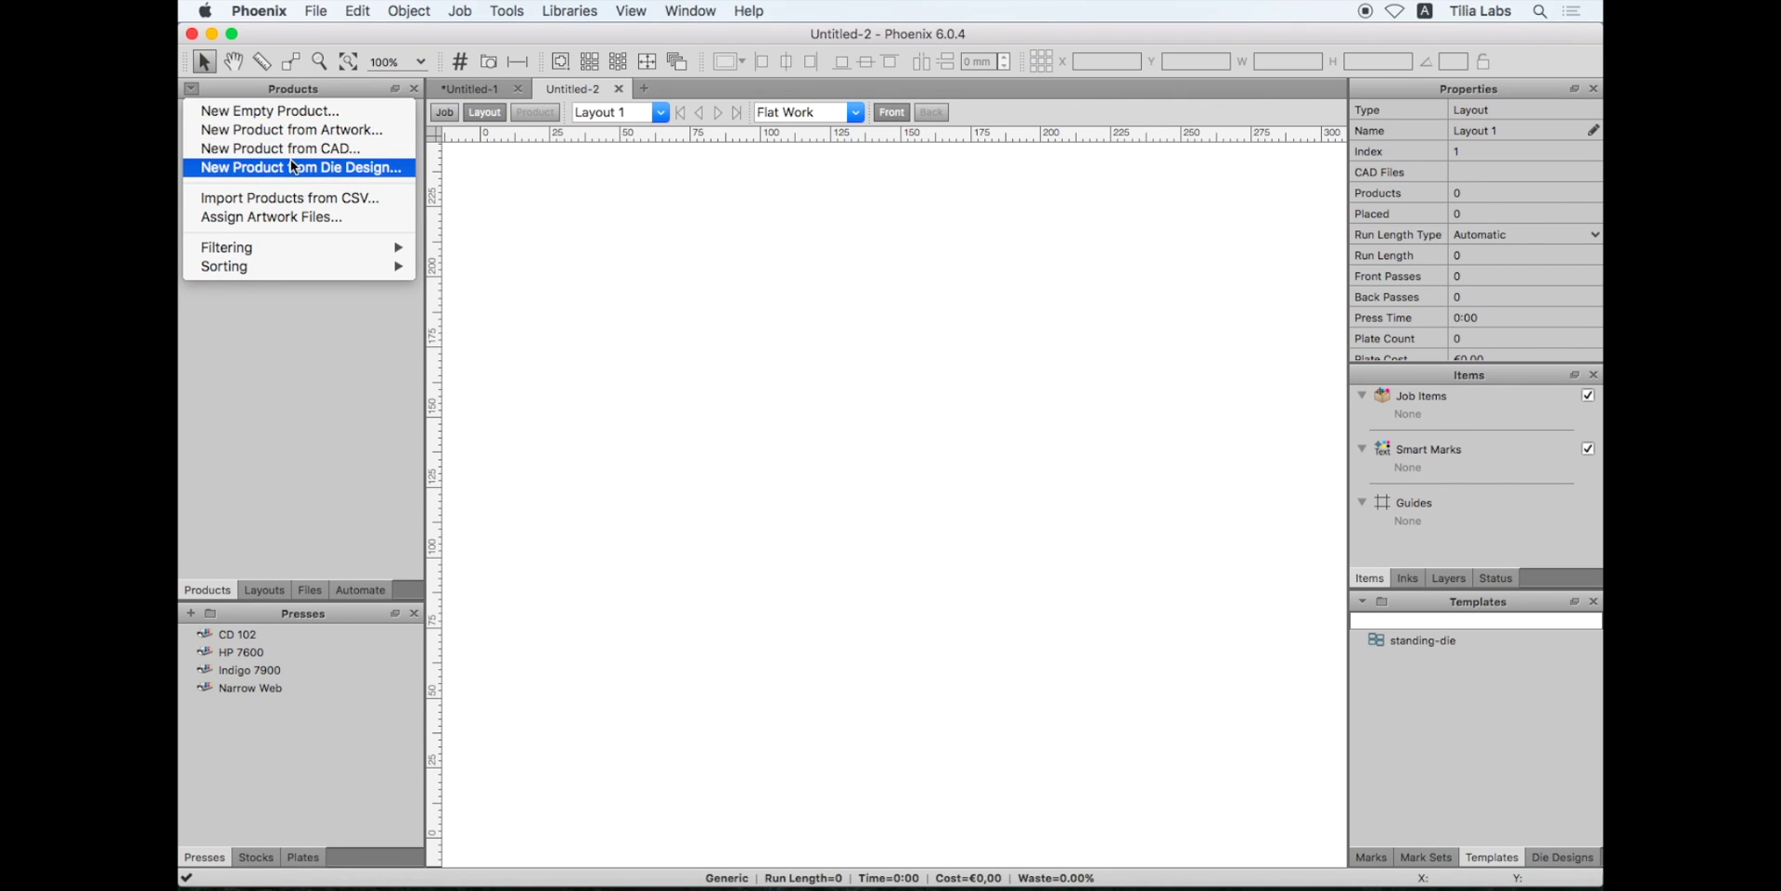
pyautogui.click(291, 197)
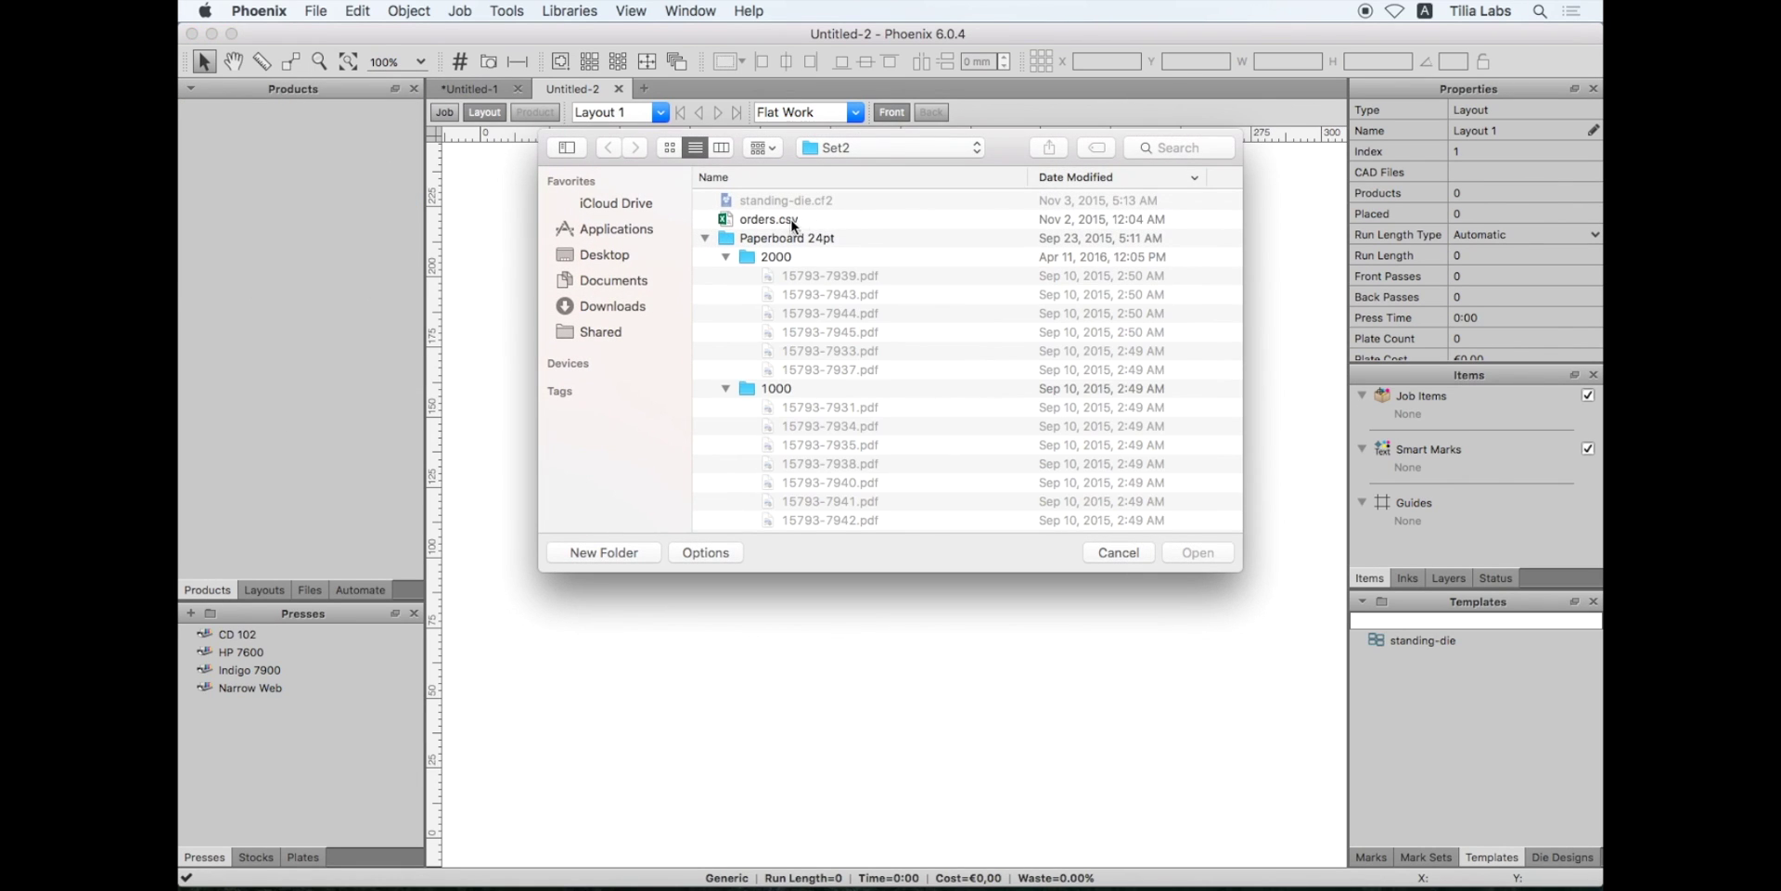
pyautogui.click(793, 220)
pyautogui.click(1195, 553)
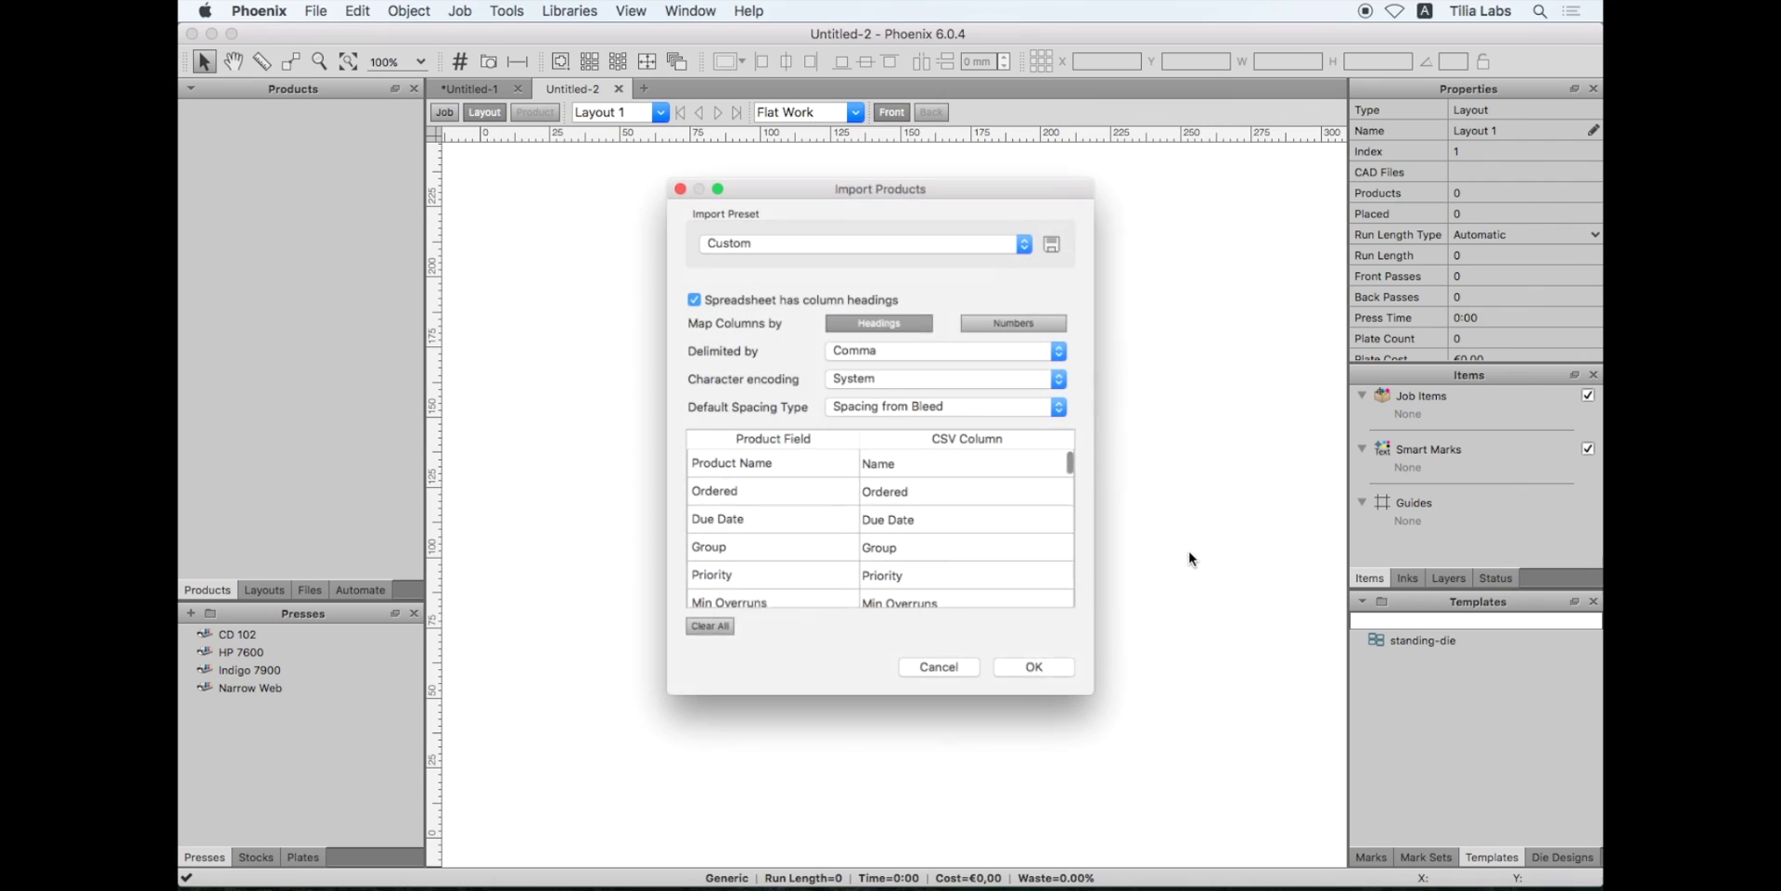
pyautogui.click(1053, 683)
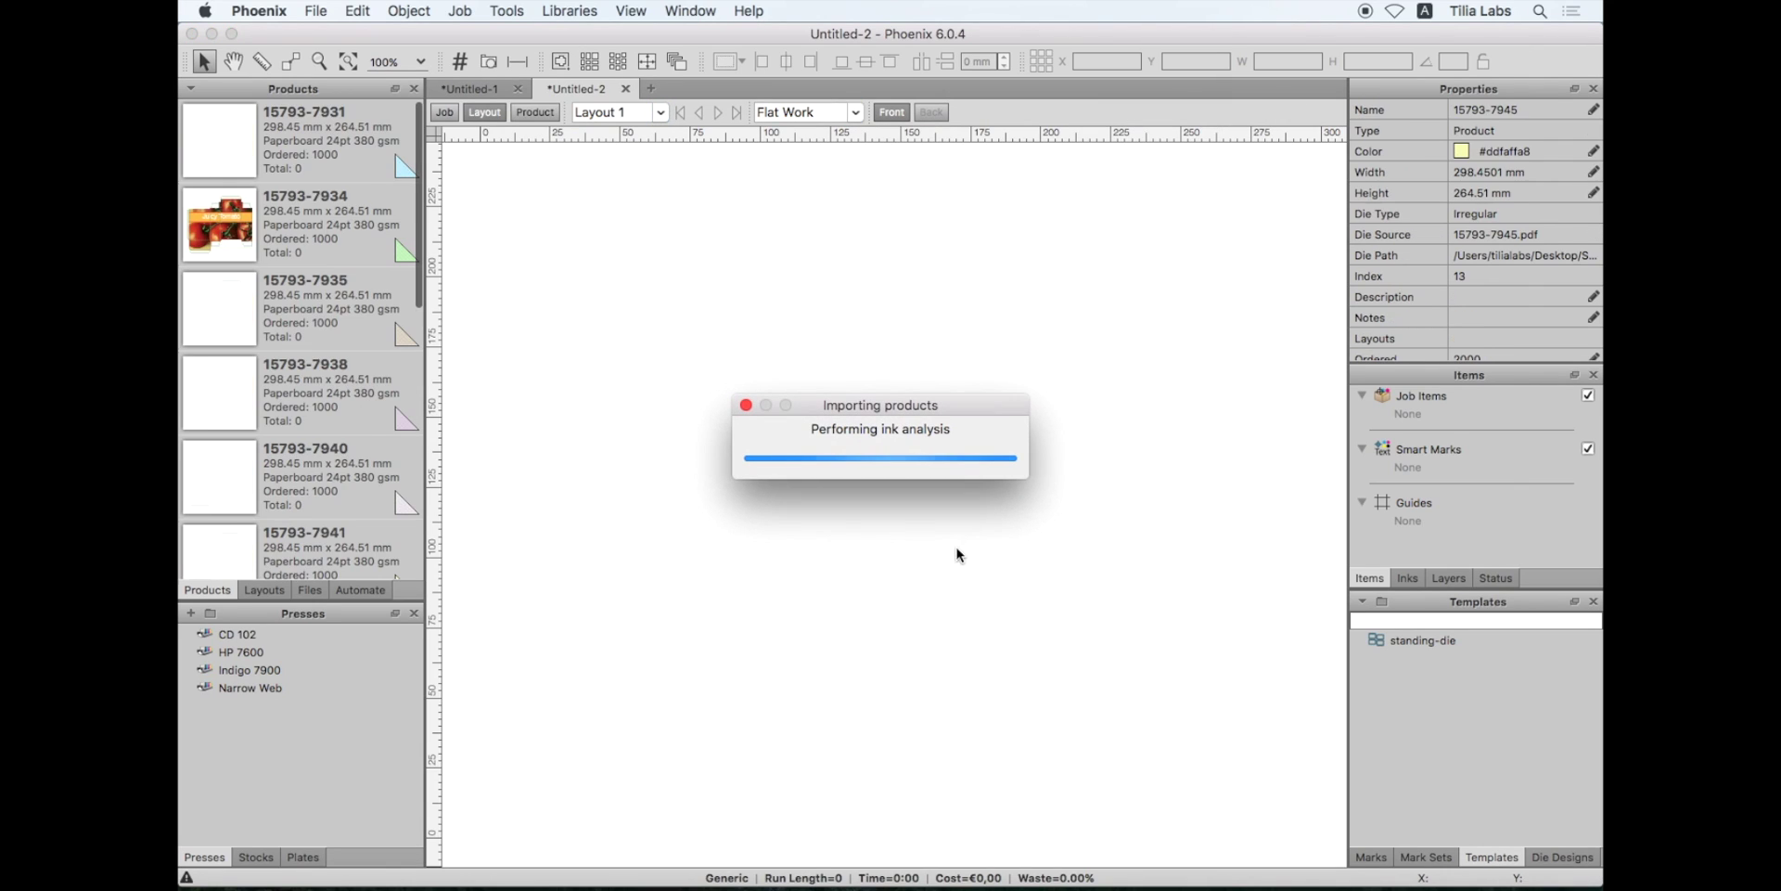
# Run an Imposition AI plan and apply plan ID 1, giving two CD 102 layouts.
pyautogui.click(675, 63)
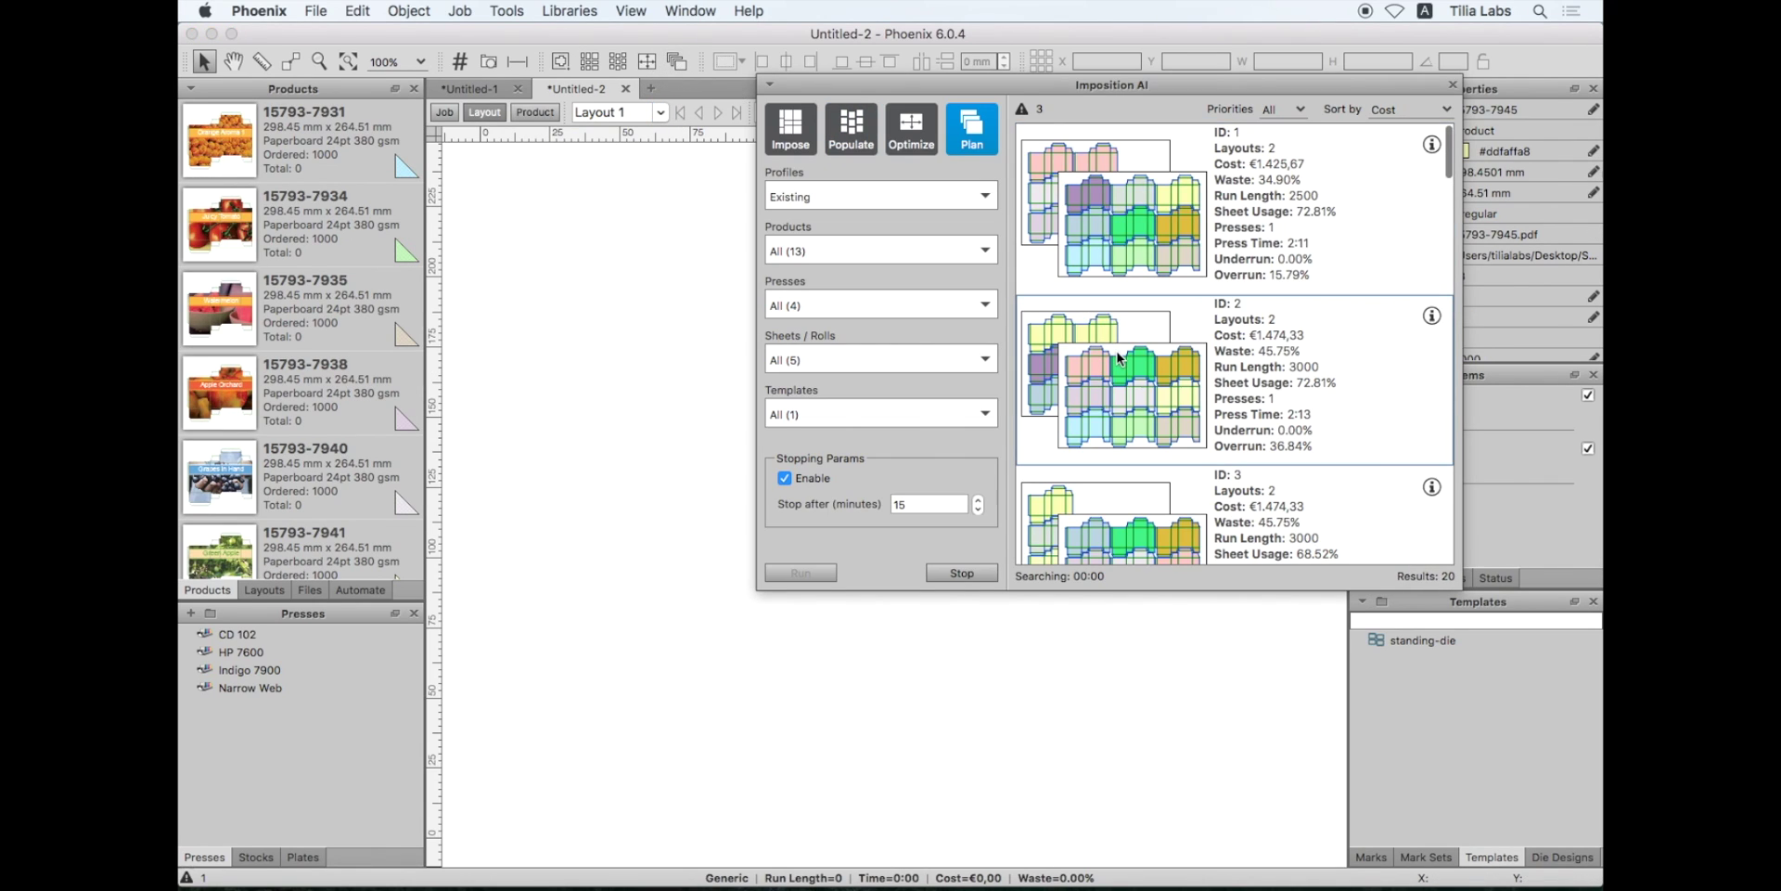
pyautogui.doubleClick(1137, 229)
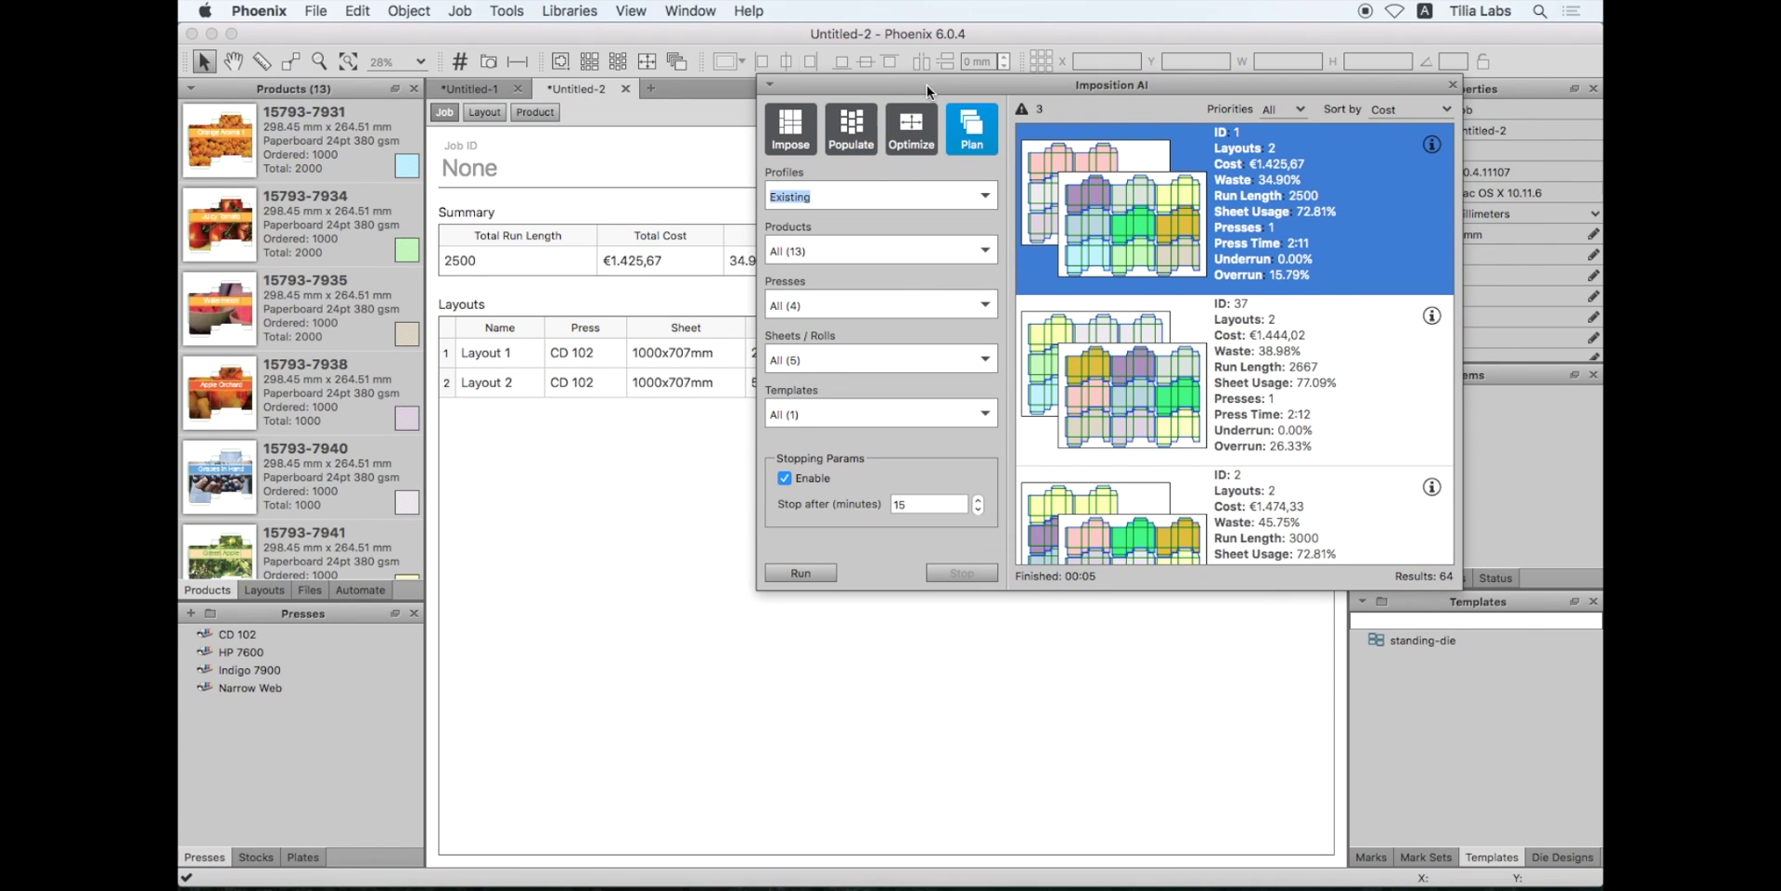
pyautogui.click(486, 114)
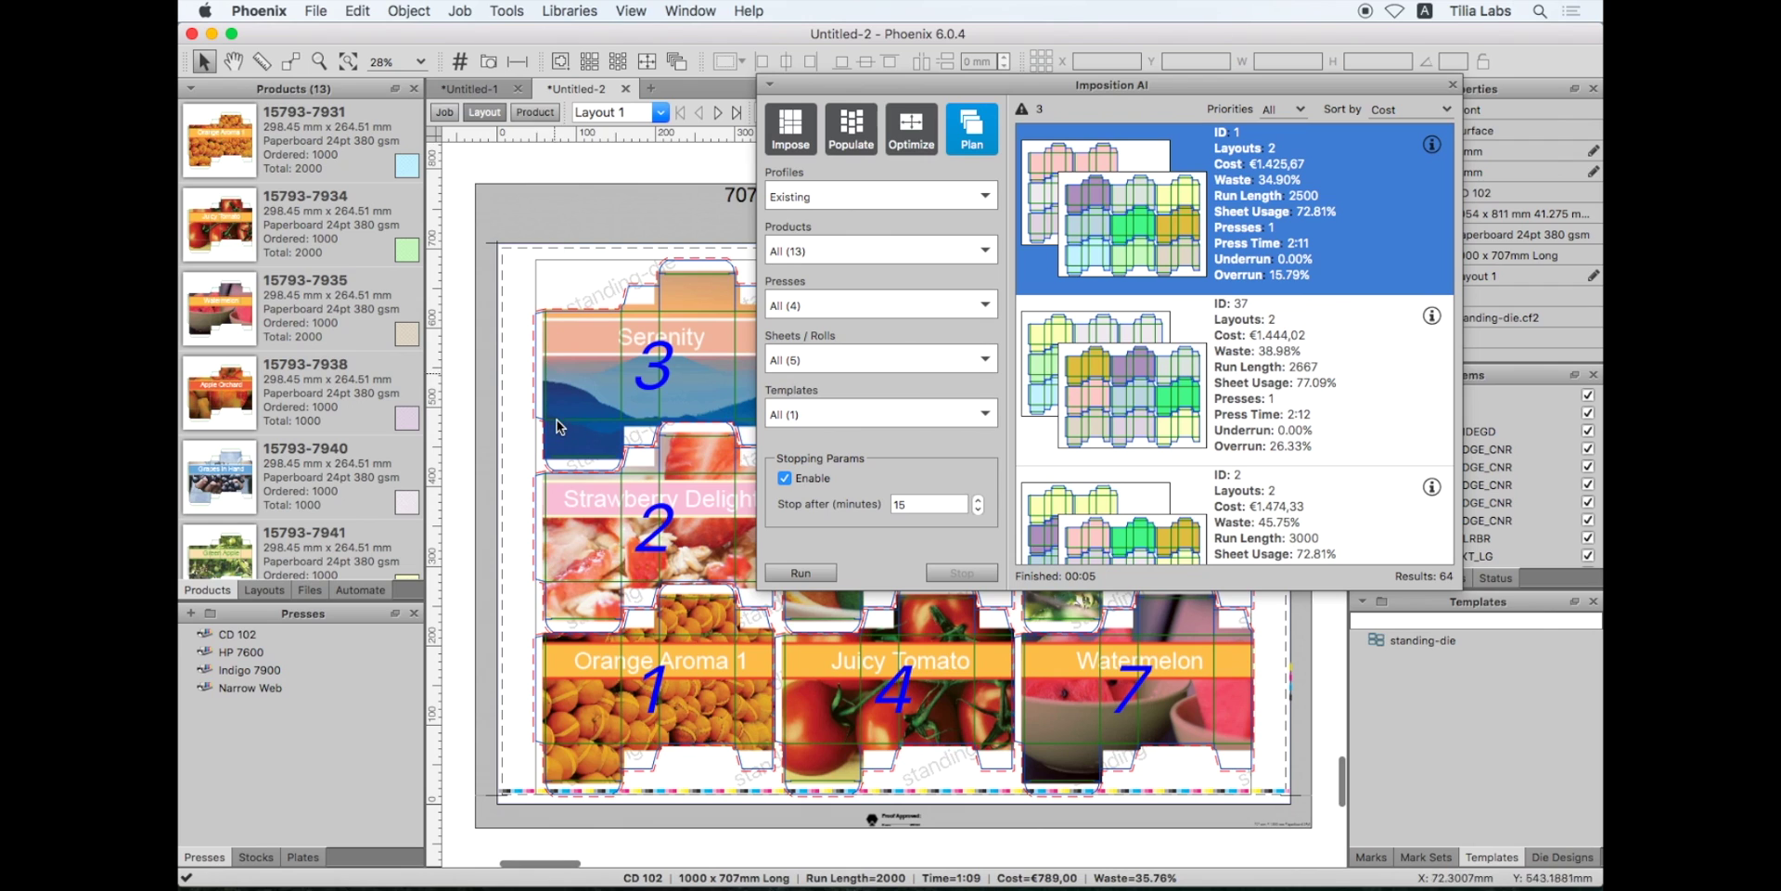
pyautogui.click(690, 382)
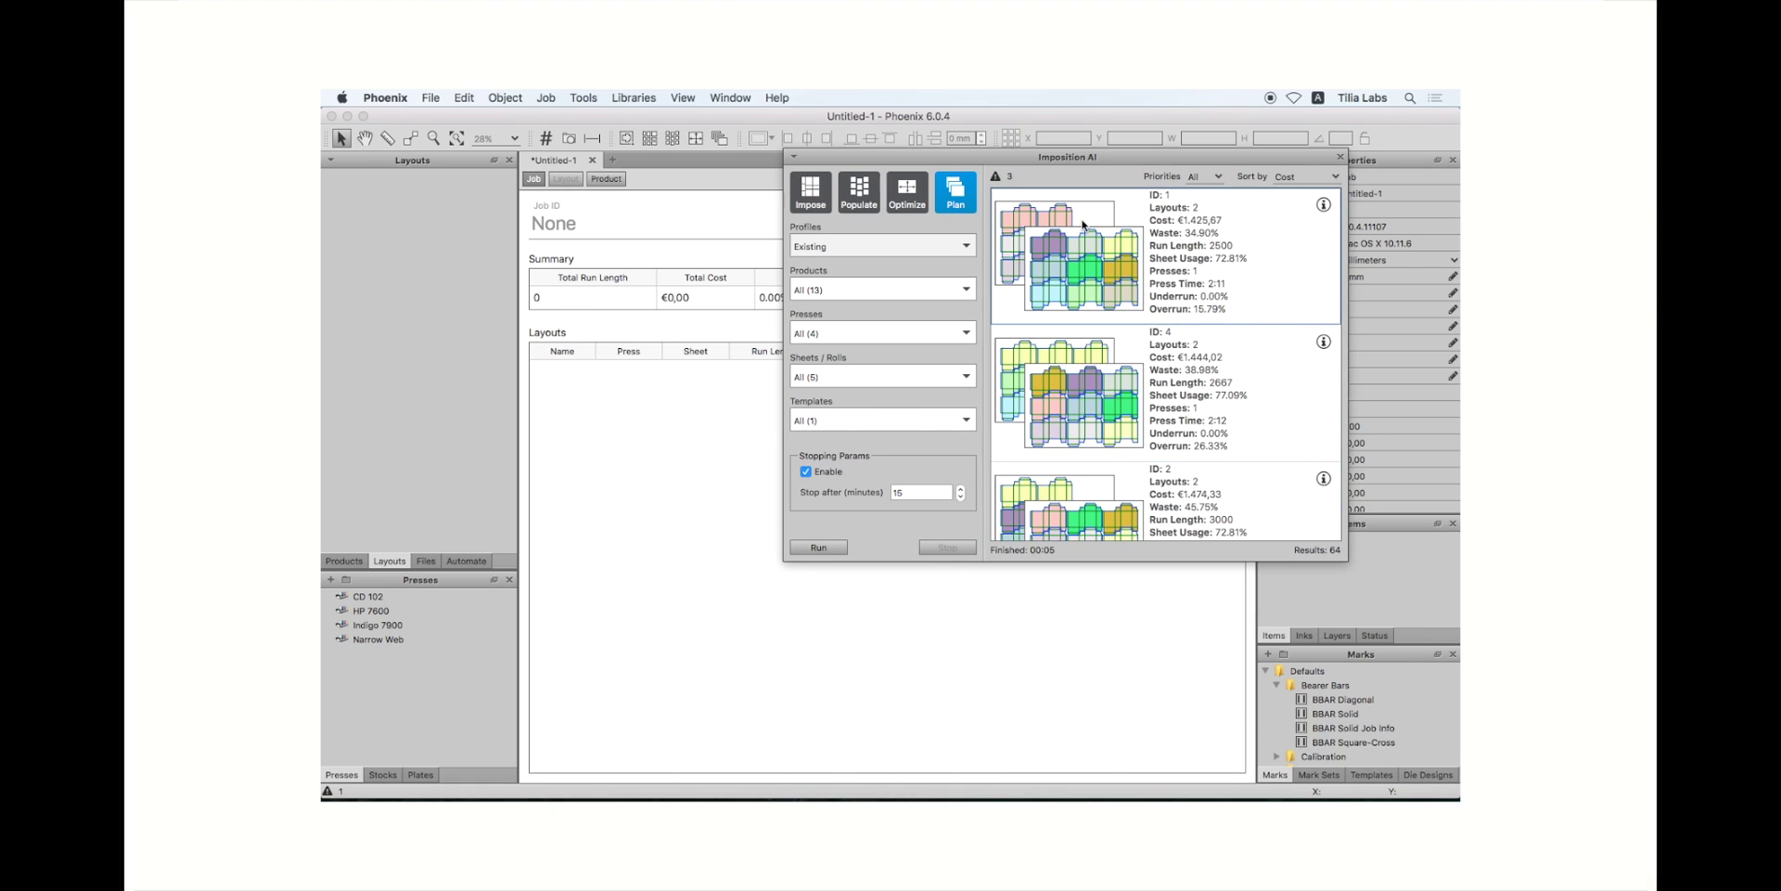
pyautogui.doubleClick(1110, 264)
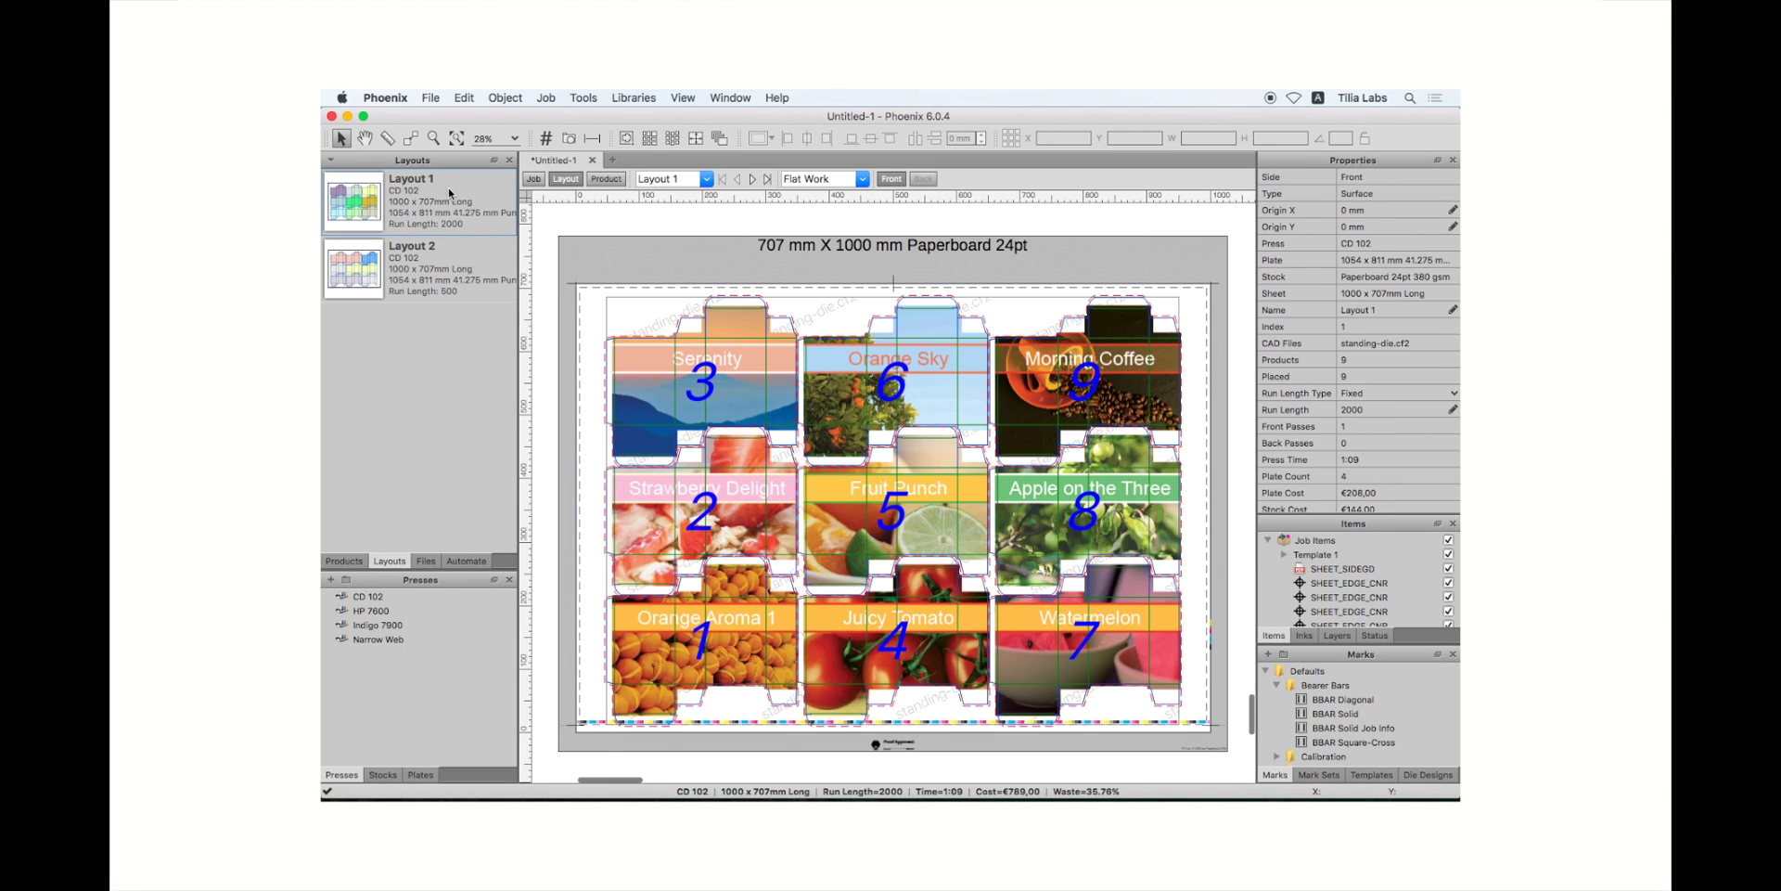